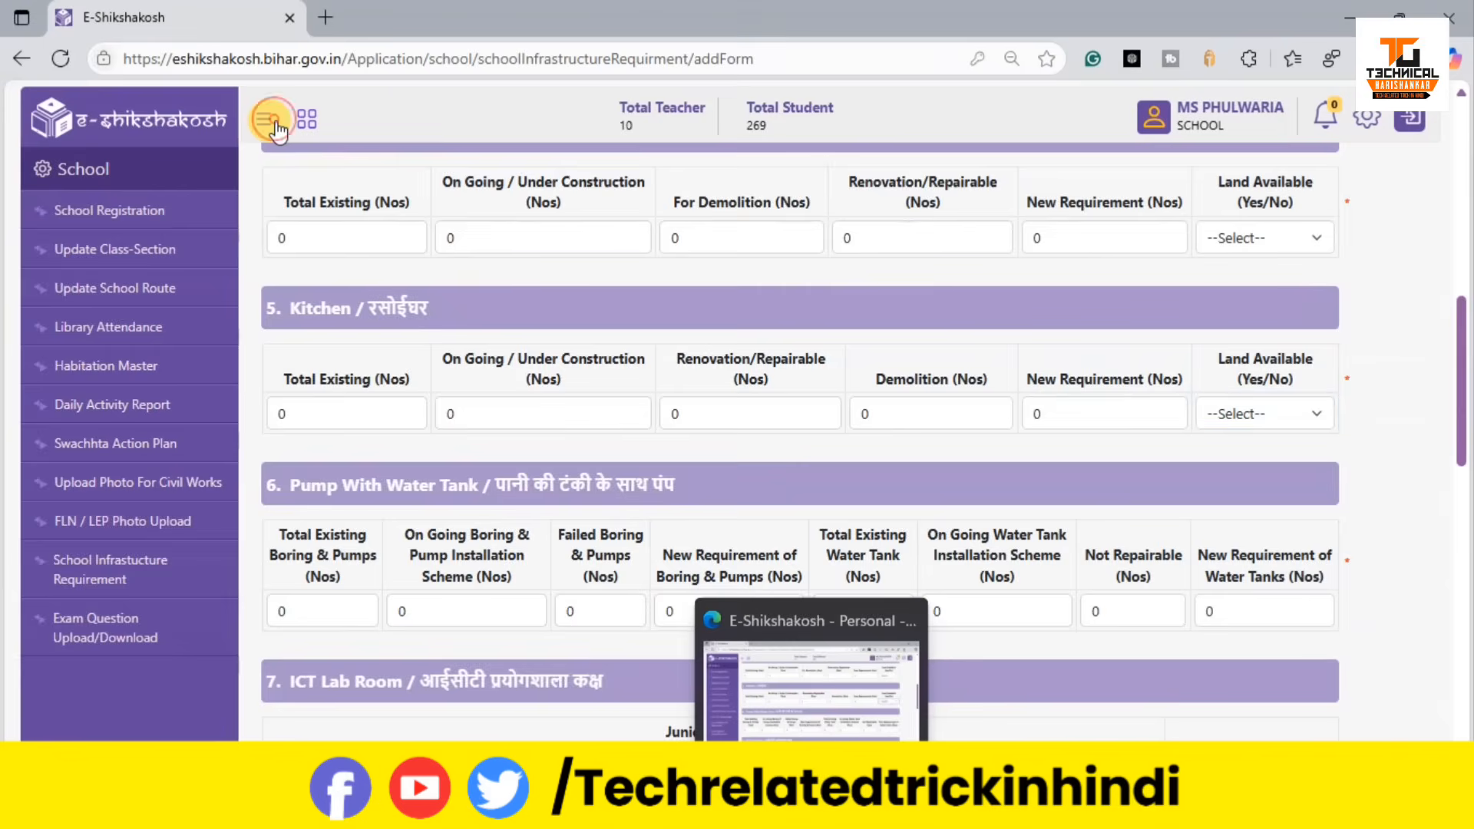
Step: Review the sections of the infrastructure requirement form, from the flood question through electrical works
scroll(703, 361, "up", 6)
scroll(703, 361, "up", 4)
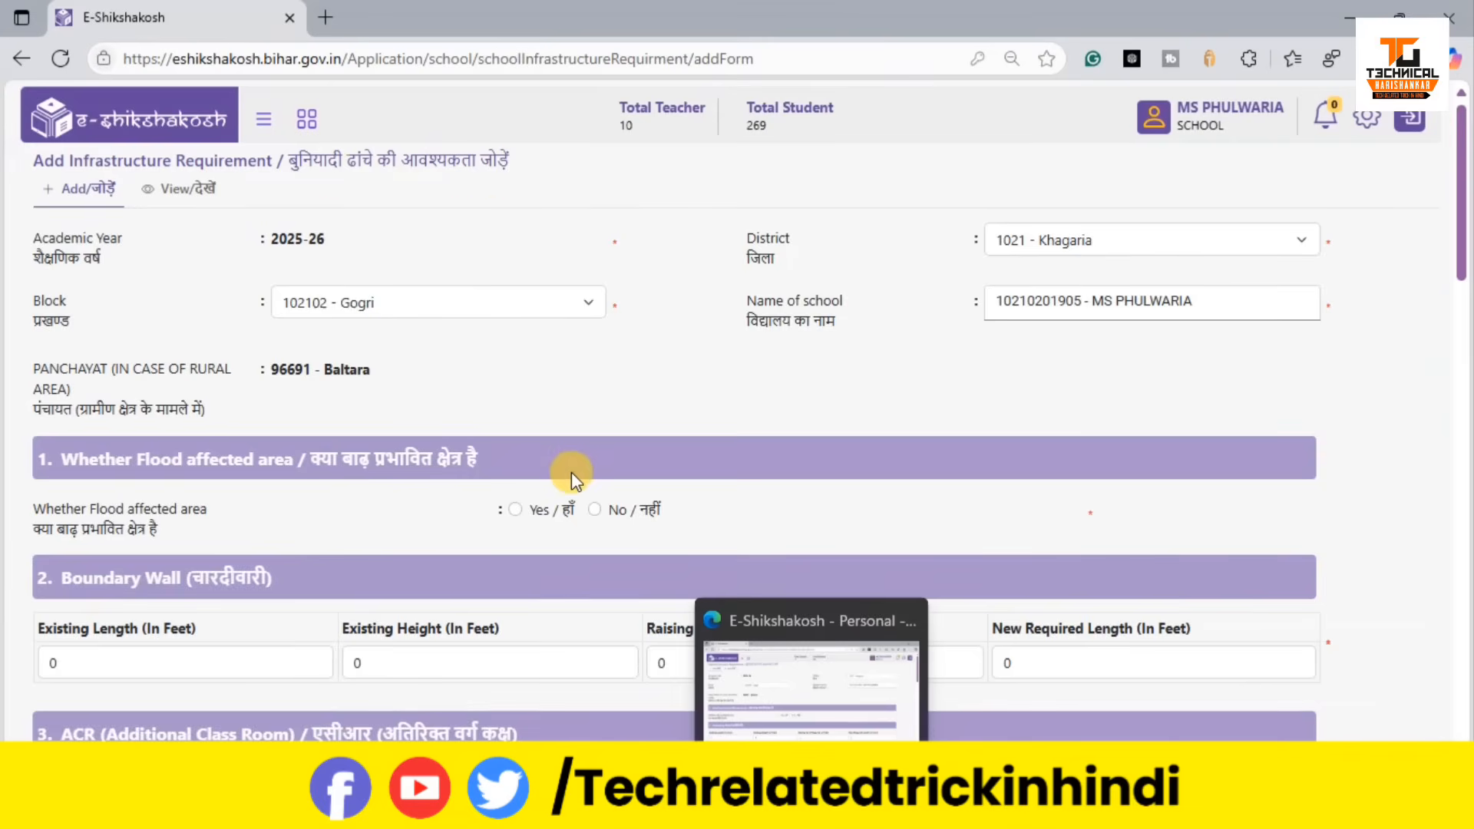
scroll(572, 472, "down", 10)
scroll(571, 472, "down", 10)
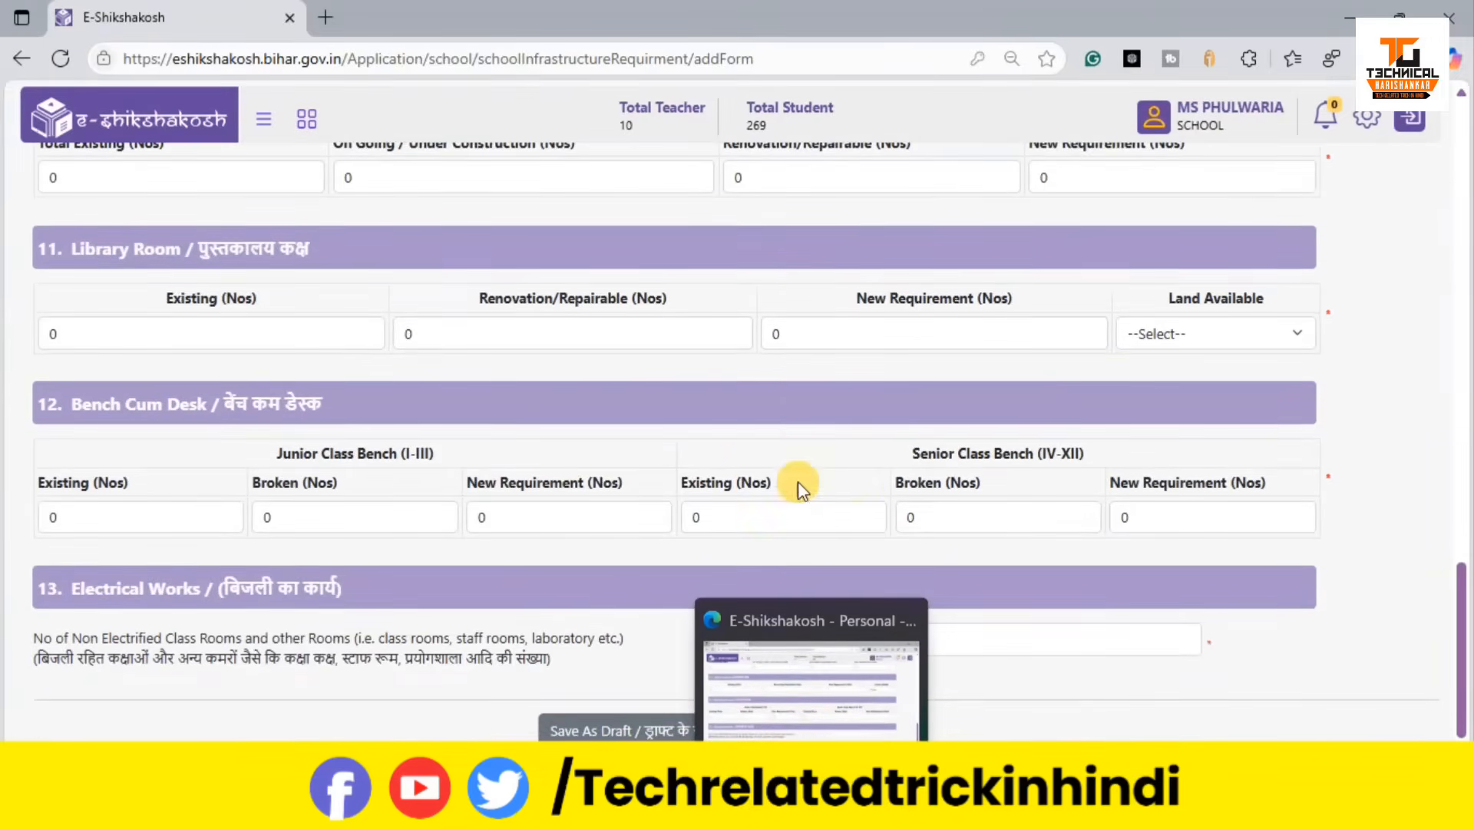
left_click(854, 497)
left_click(1071, 669)
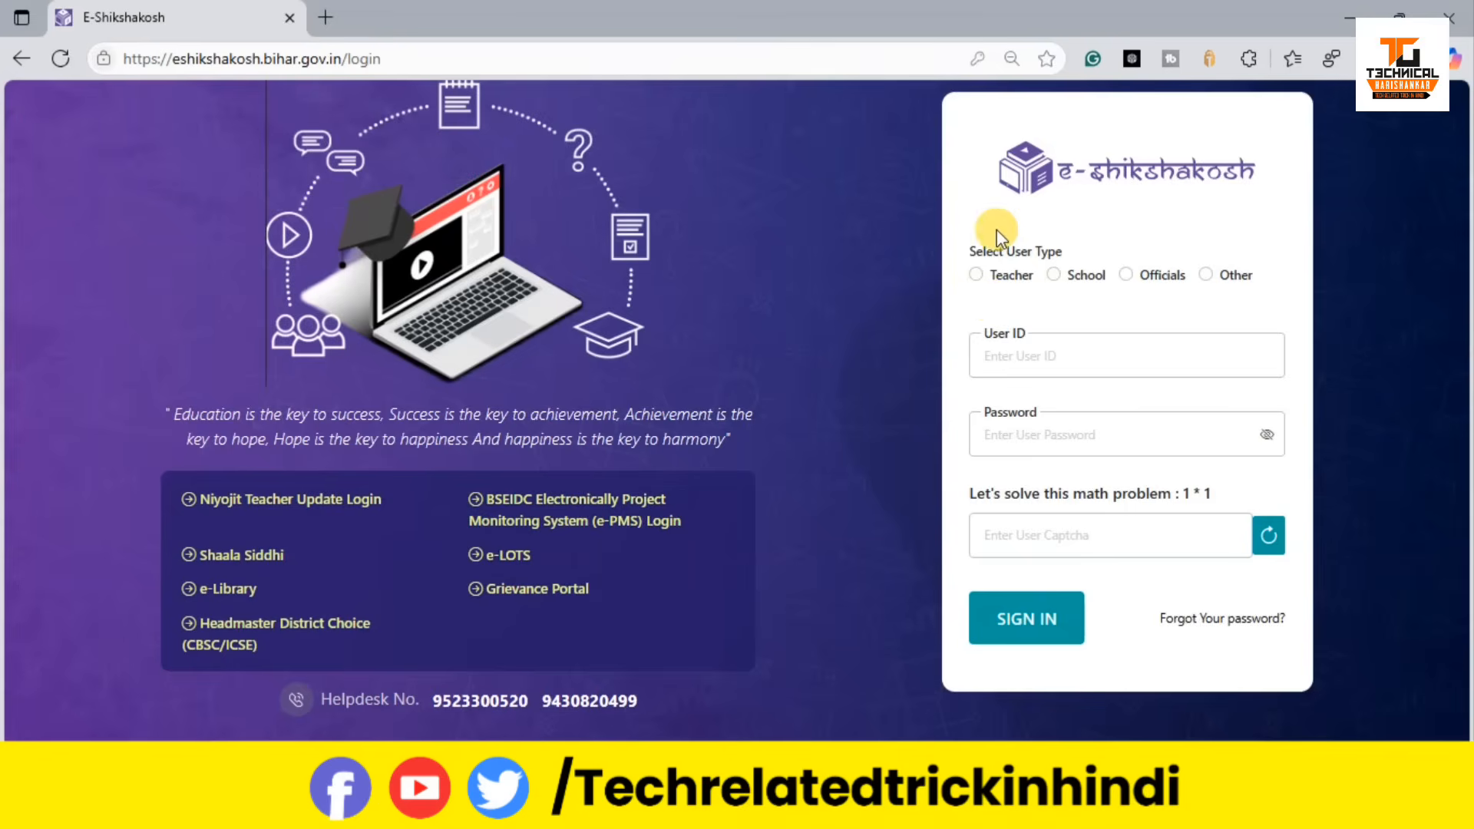
Step: Choose the School user type for sign-in, and open the School Infrastructure Requirement add form with the side menu collapsed
left_click(1056, 276)
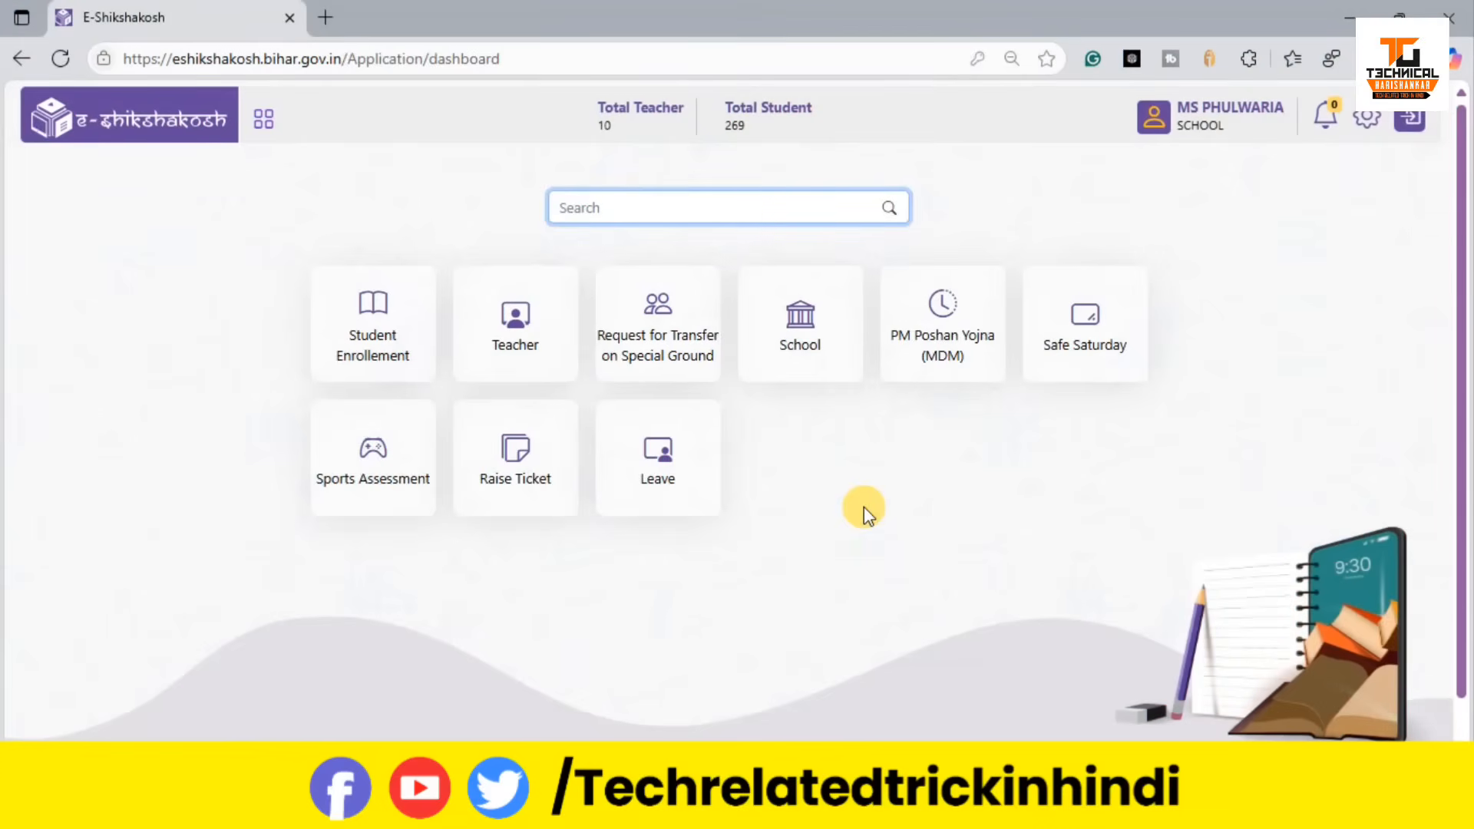
left_click(801, 314)
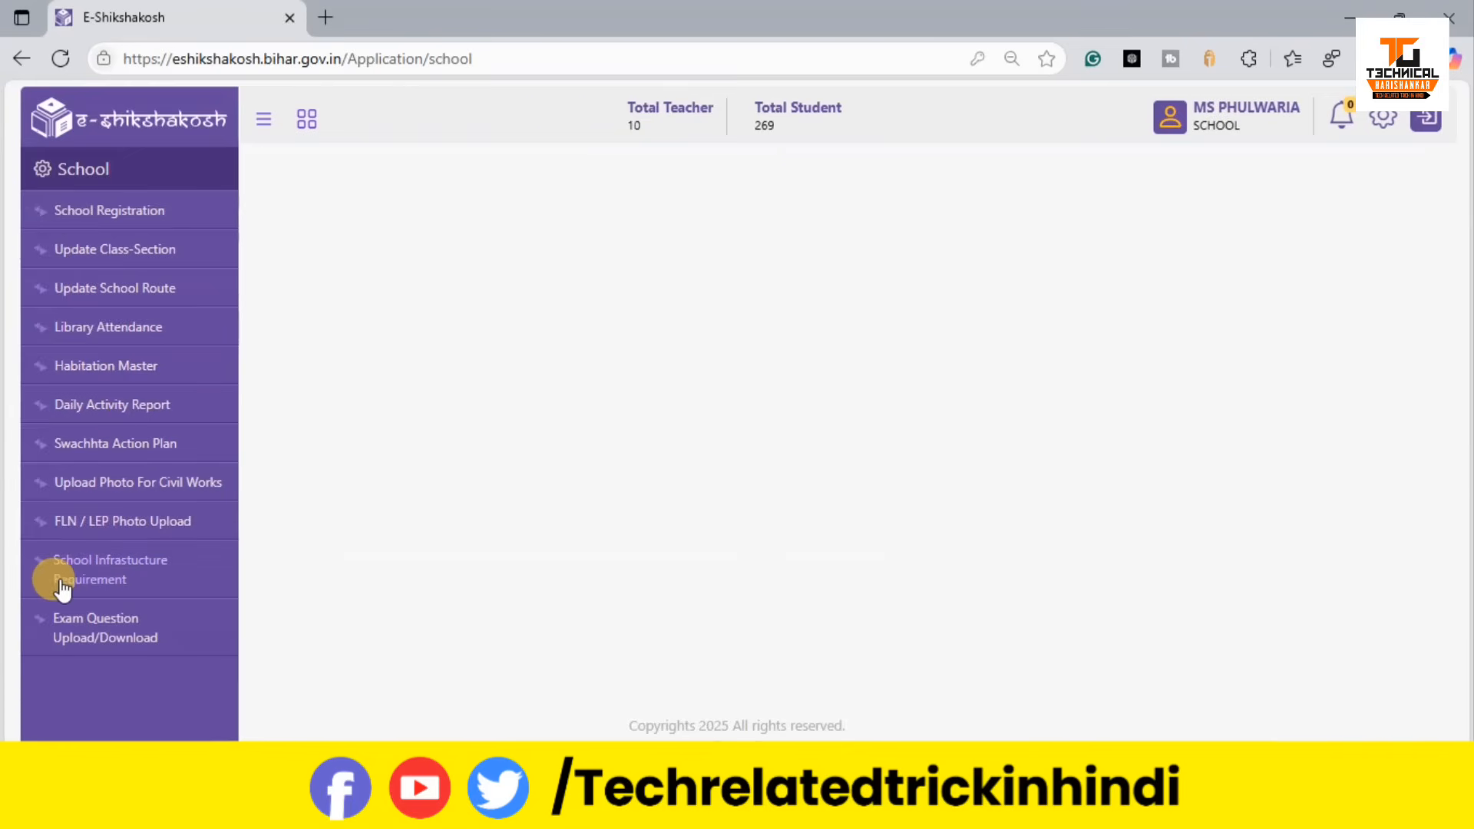
left_click(122, 574)
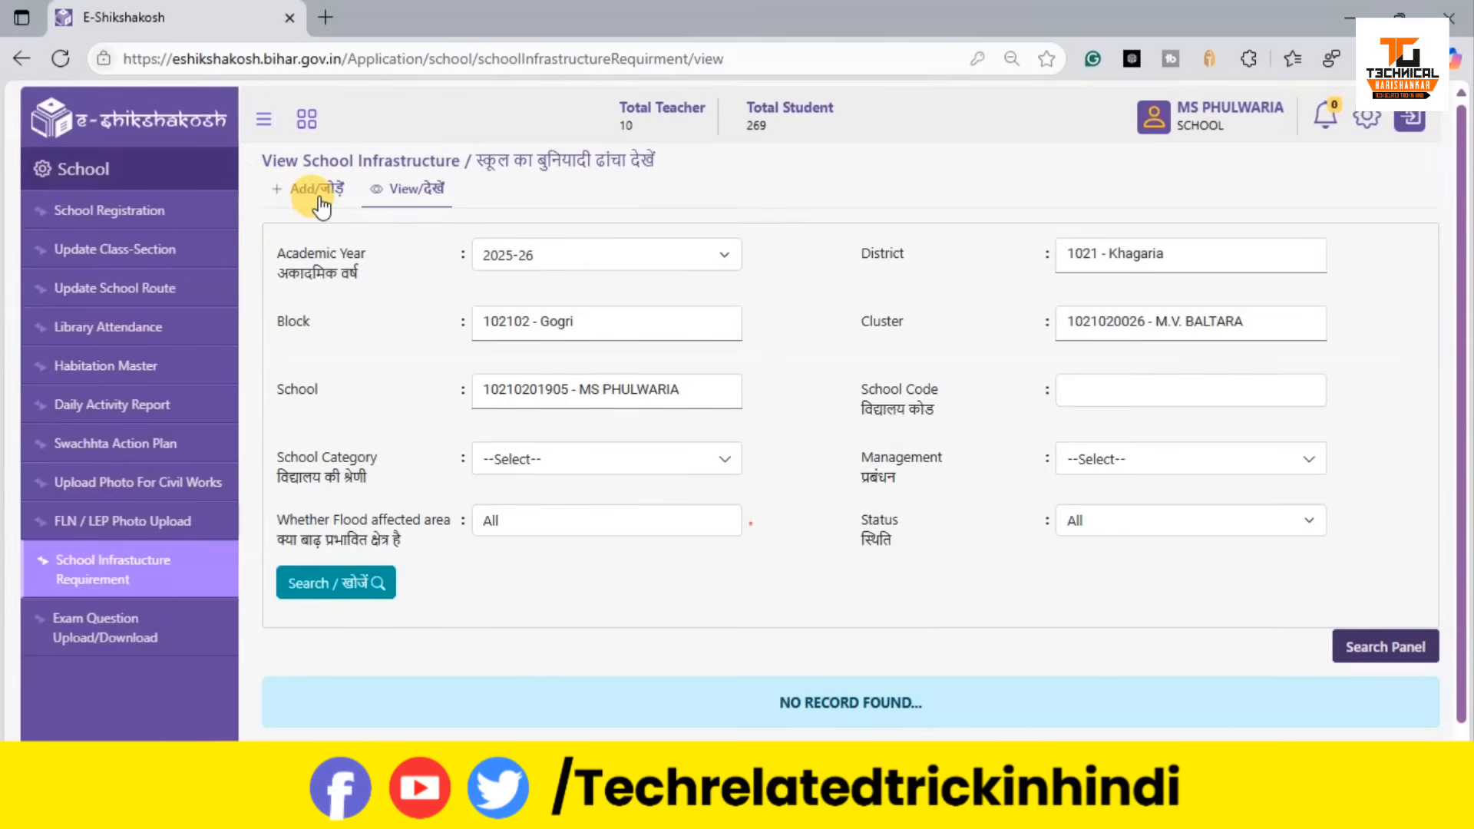
left_click(320, 198)
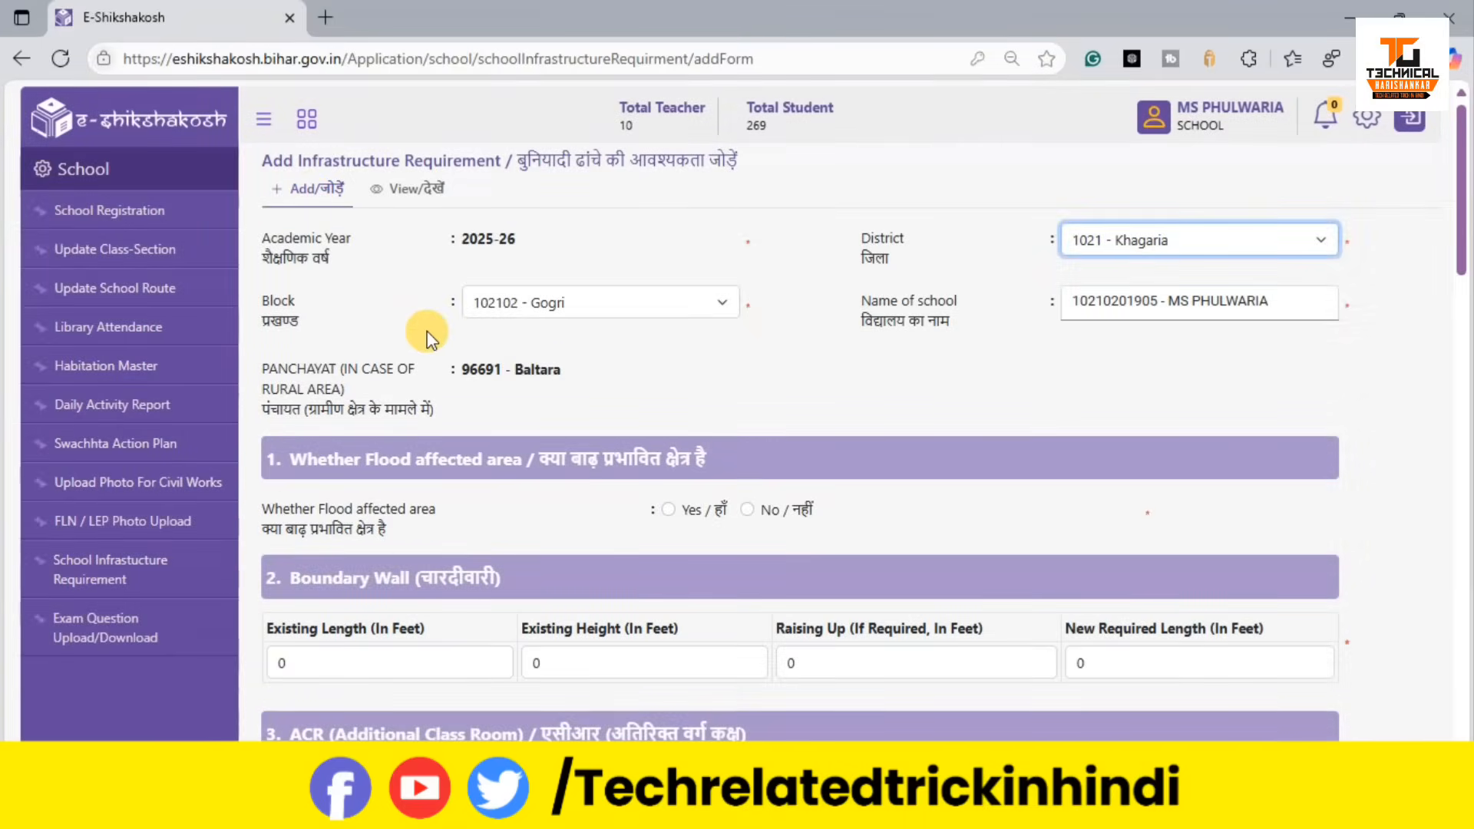
left_click(262, 123)
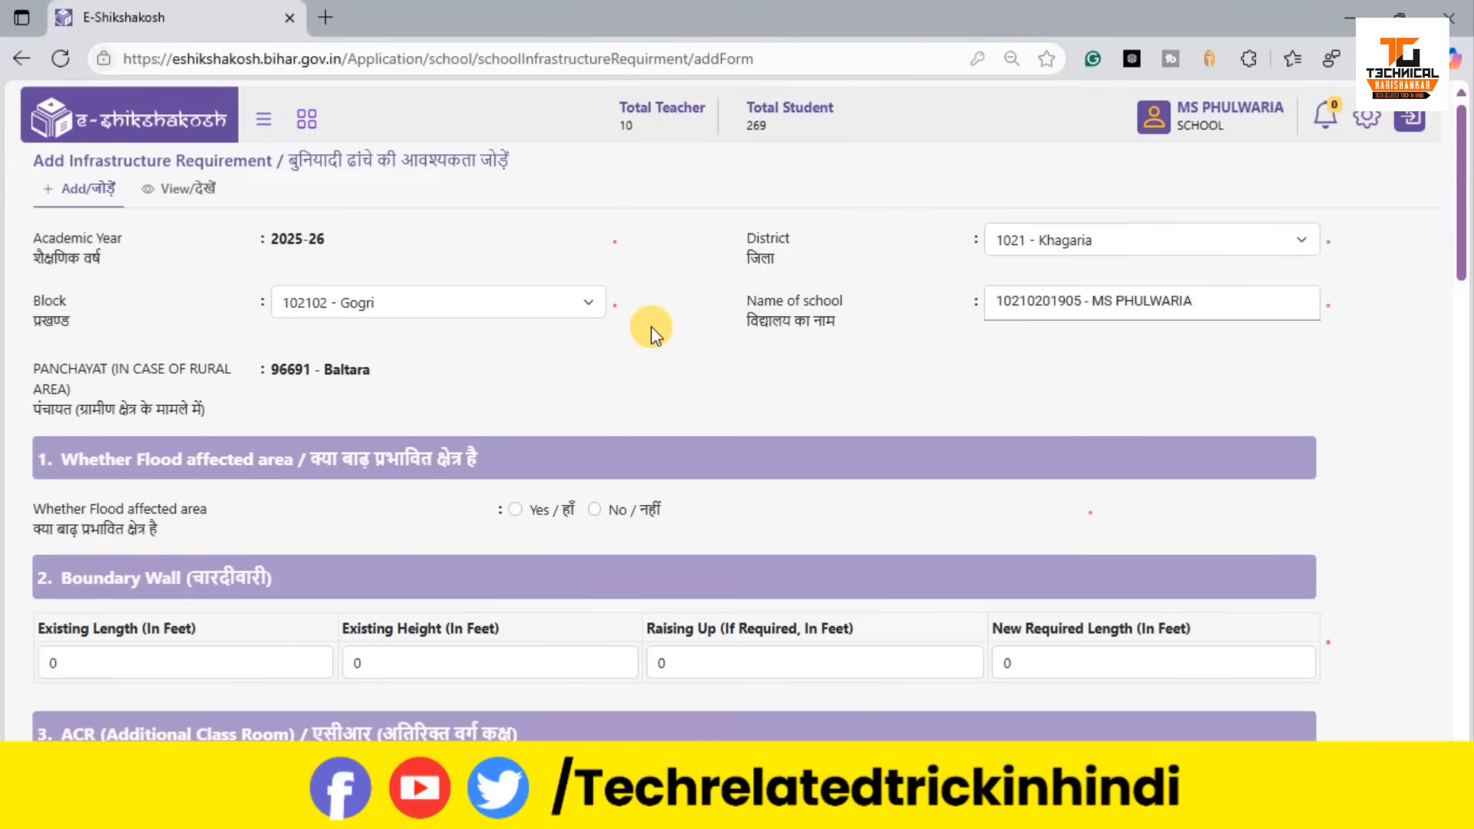
Step: Answer No to whether the school is in a flood-affected area
scroll(651, 329, "down", 4)
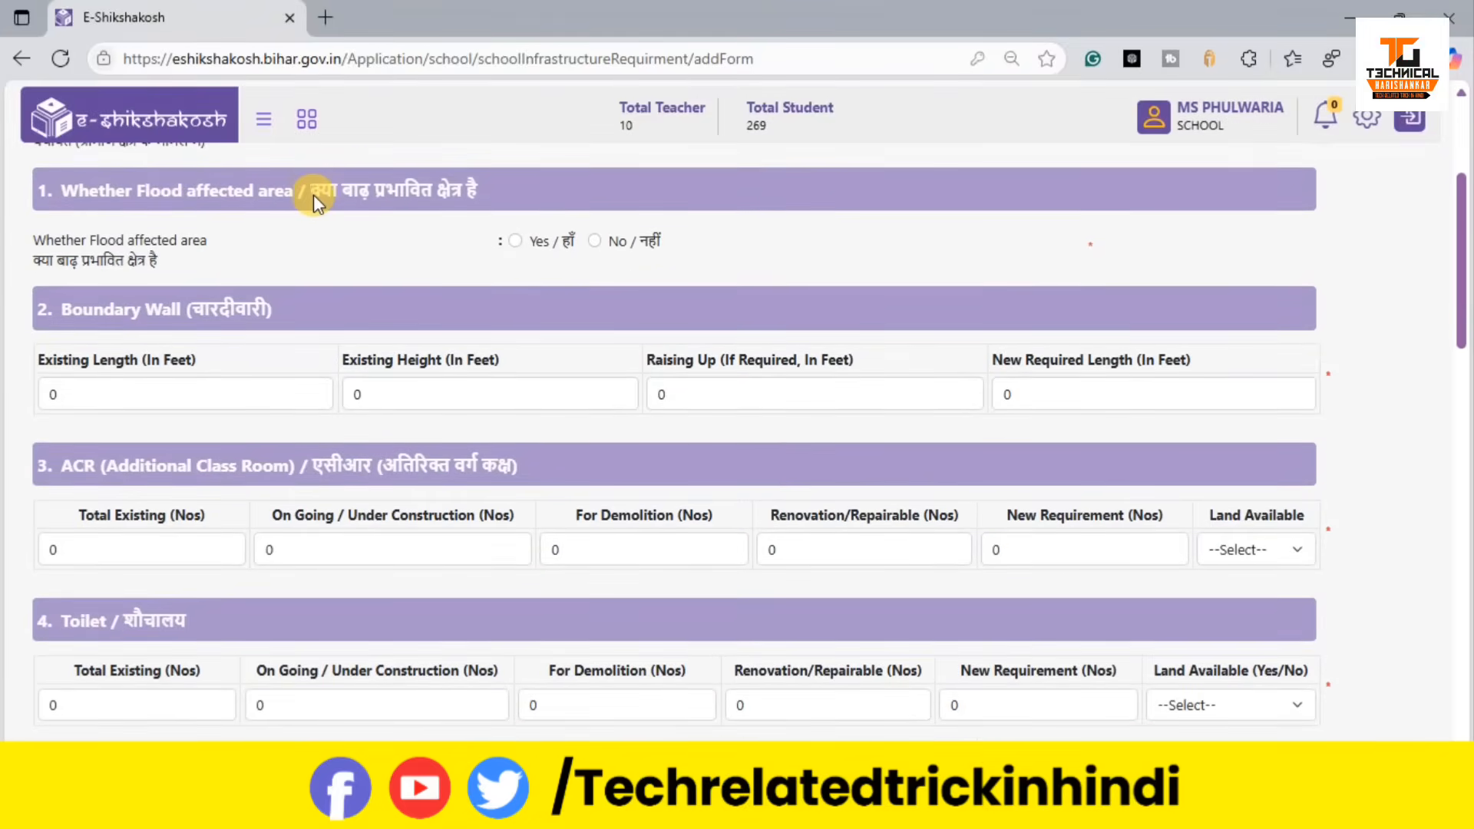
left_click_drag(310, 195, 482, 196)
left_click(399, 259)
left_click(594, 241)
left_click_drag(61, 308, 279, 306)
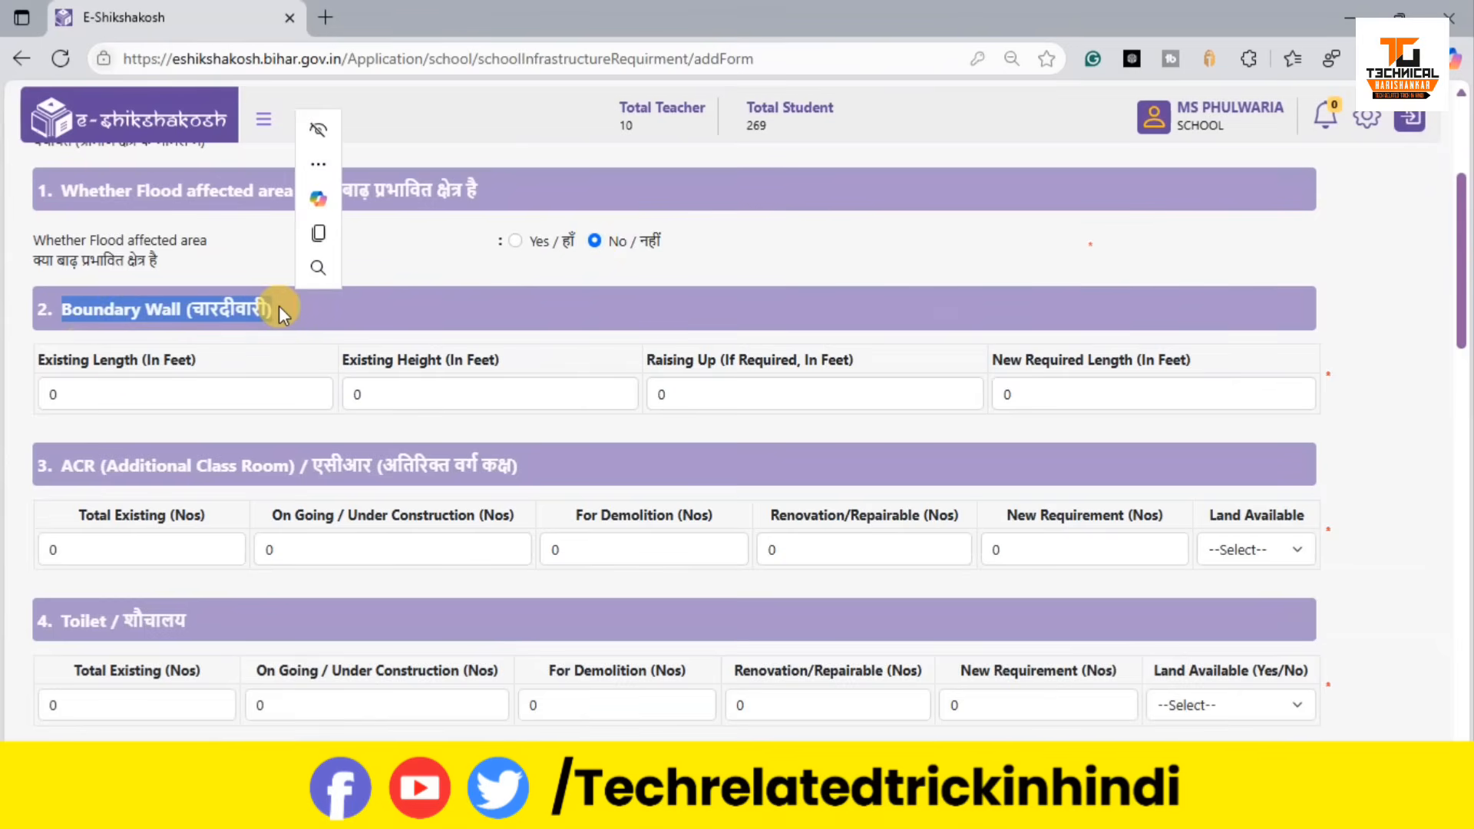
left_click(177, 359)
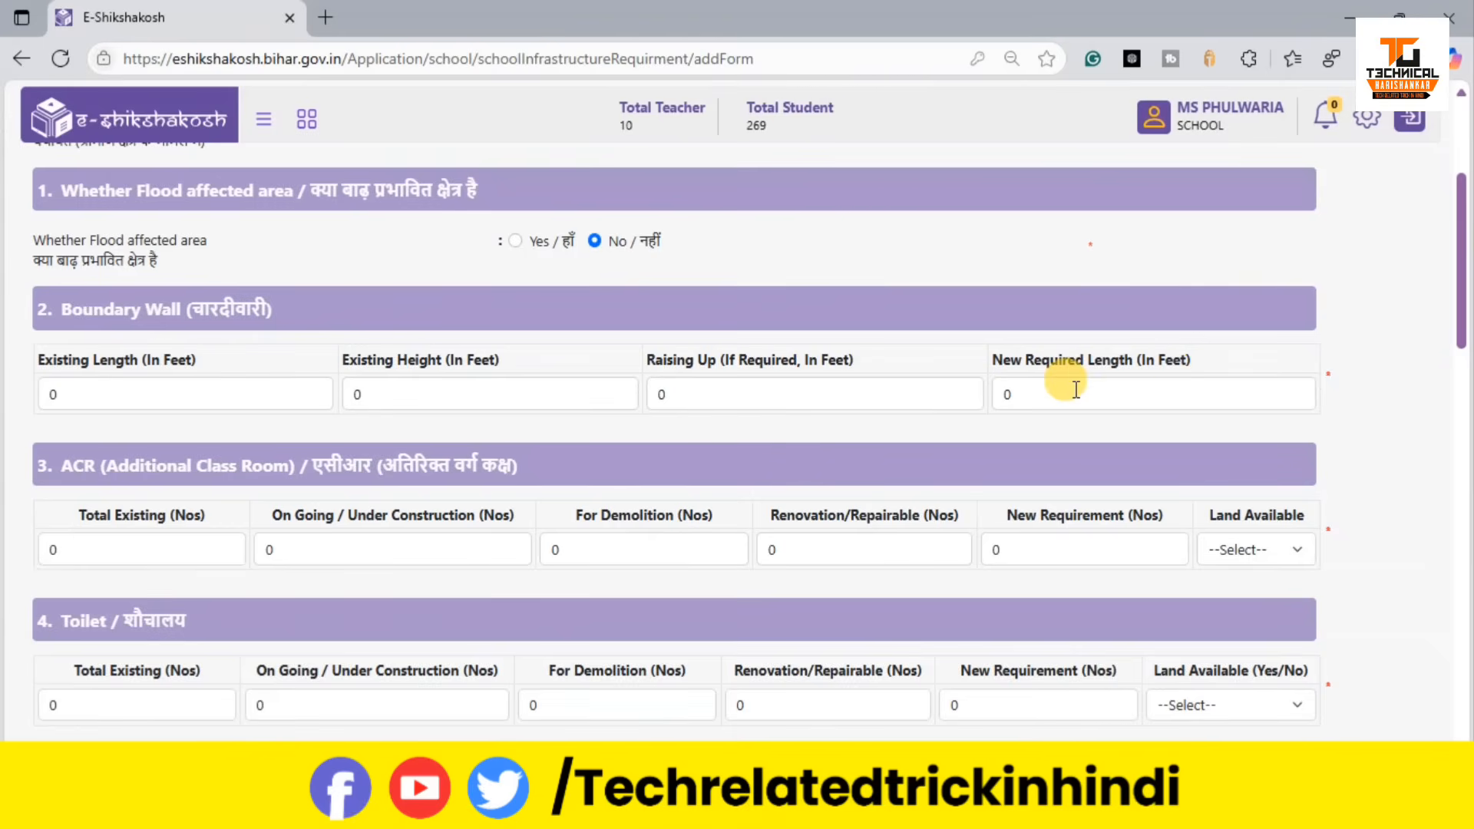
Step: Set the total existing number of additional class rooms (ACR) to 4
scroll(566, 507, "down", 3)
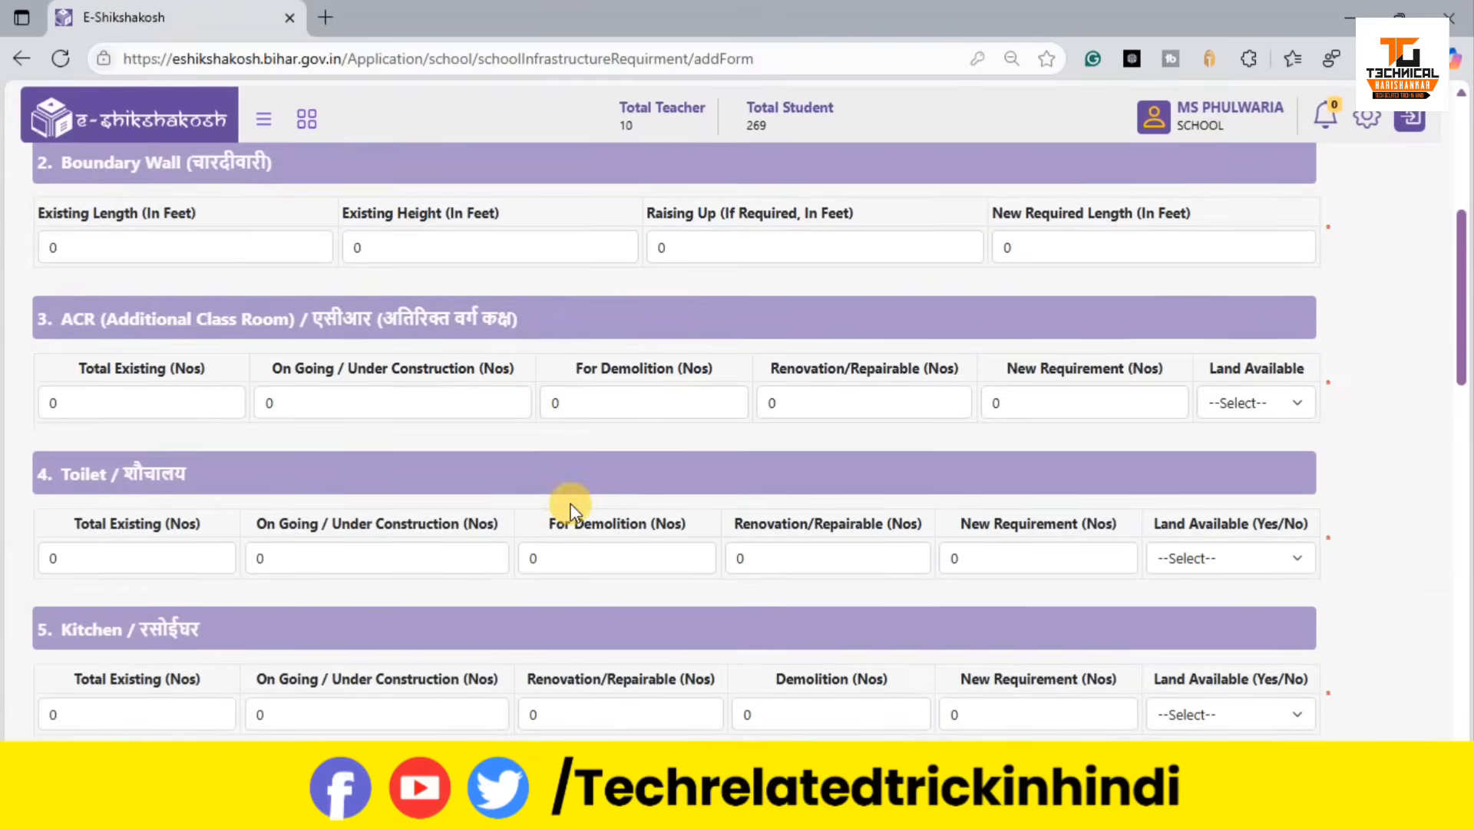
scroll(572, 503, "down", 1)
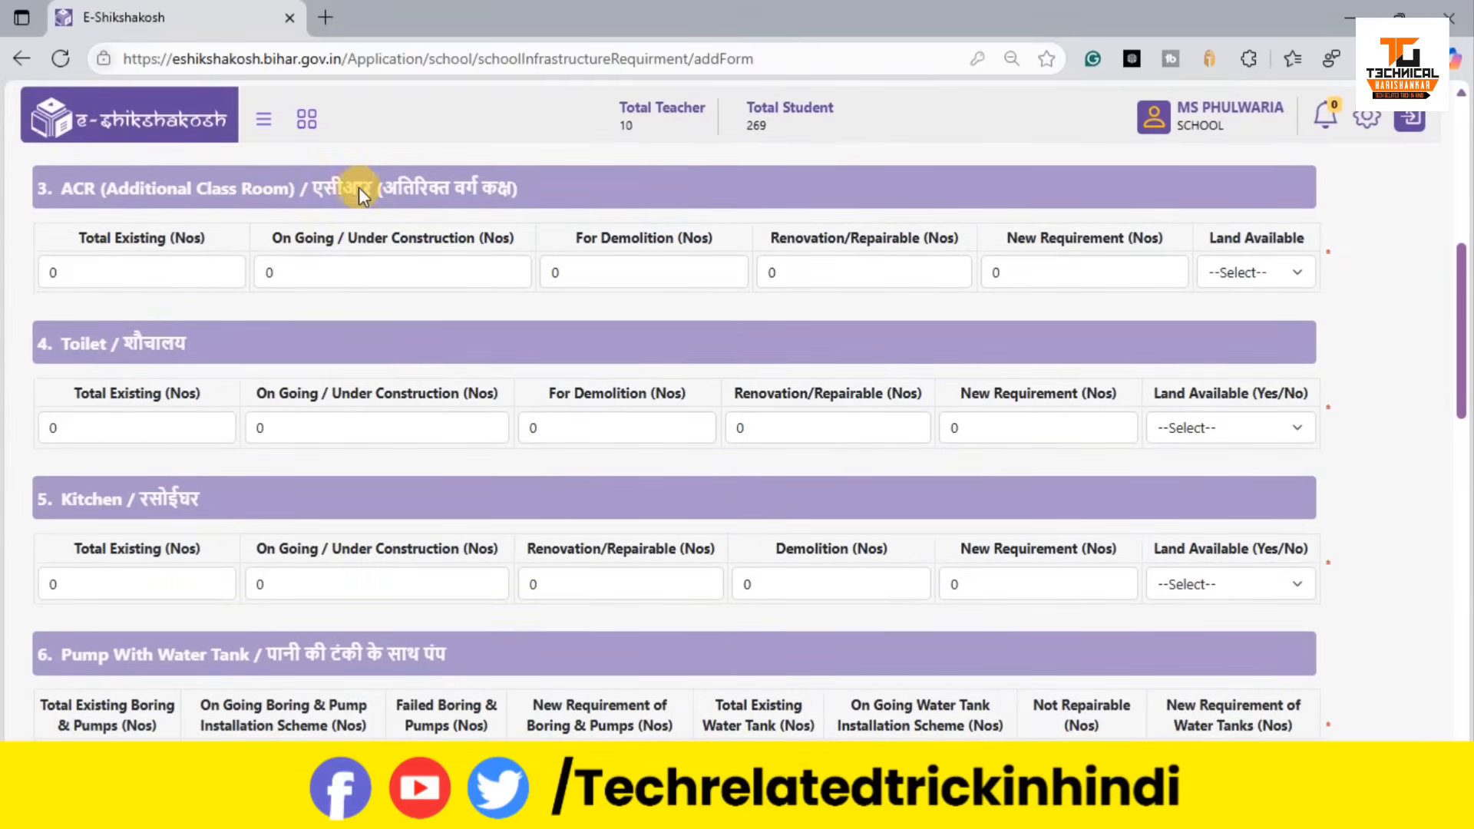
left_click(107, 262)
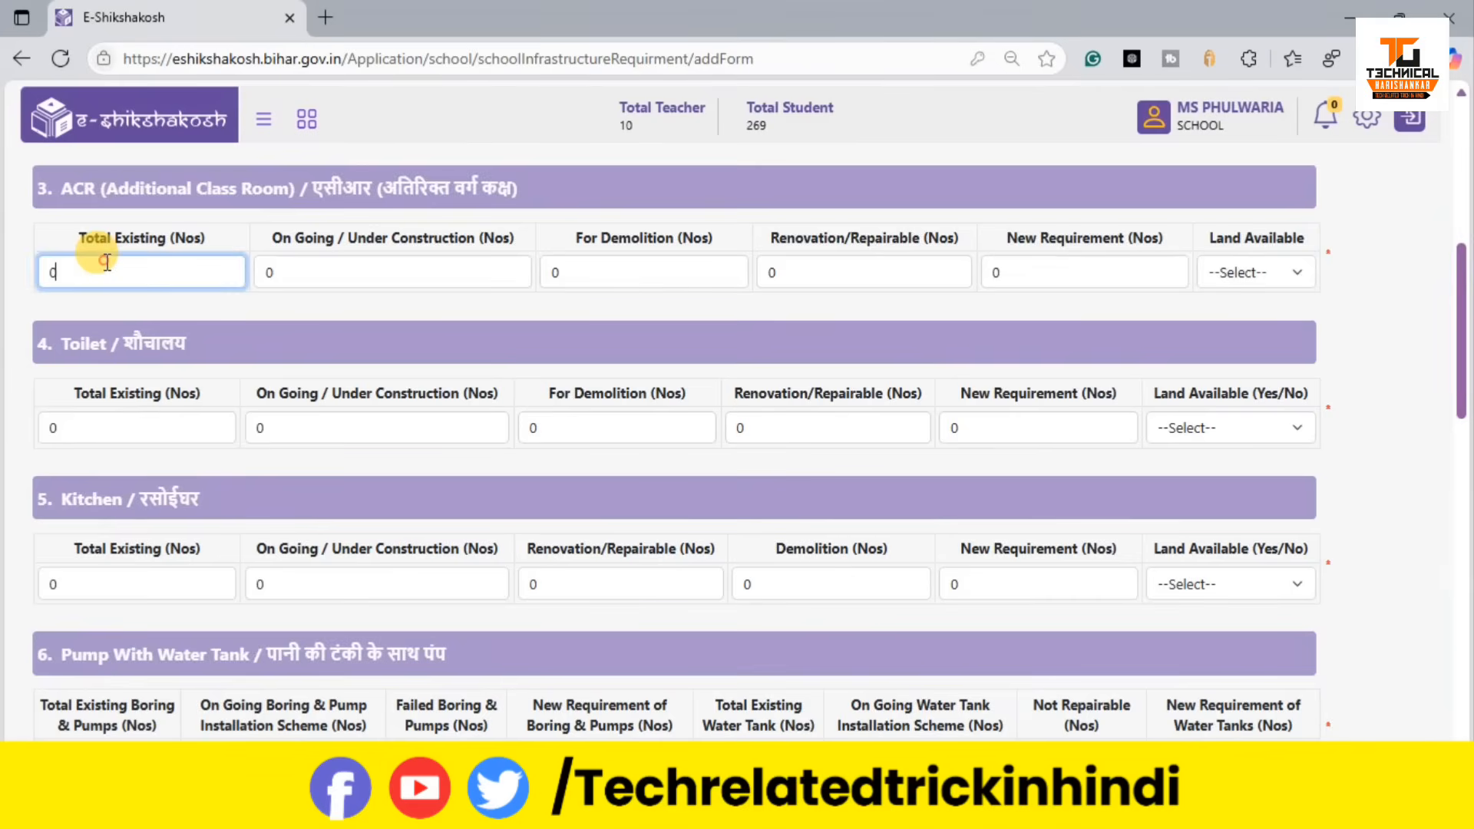
key("BackSpace")
type("4")
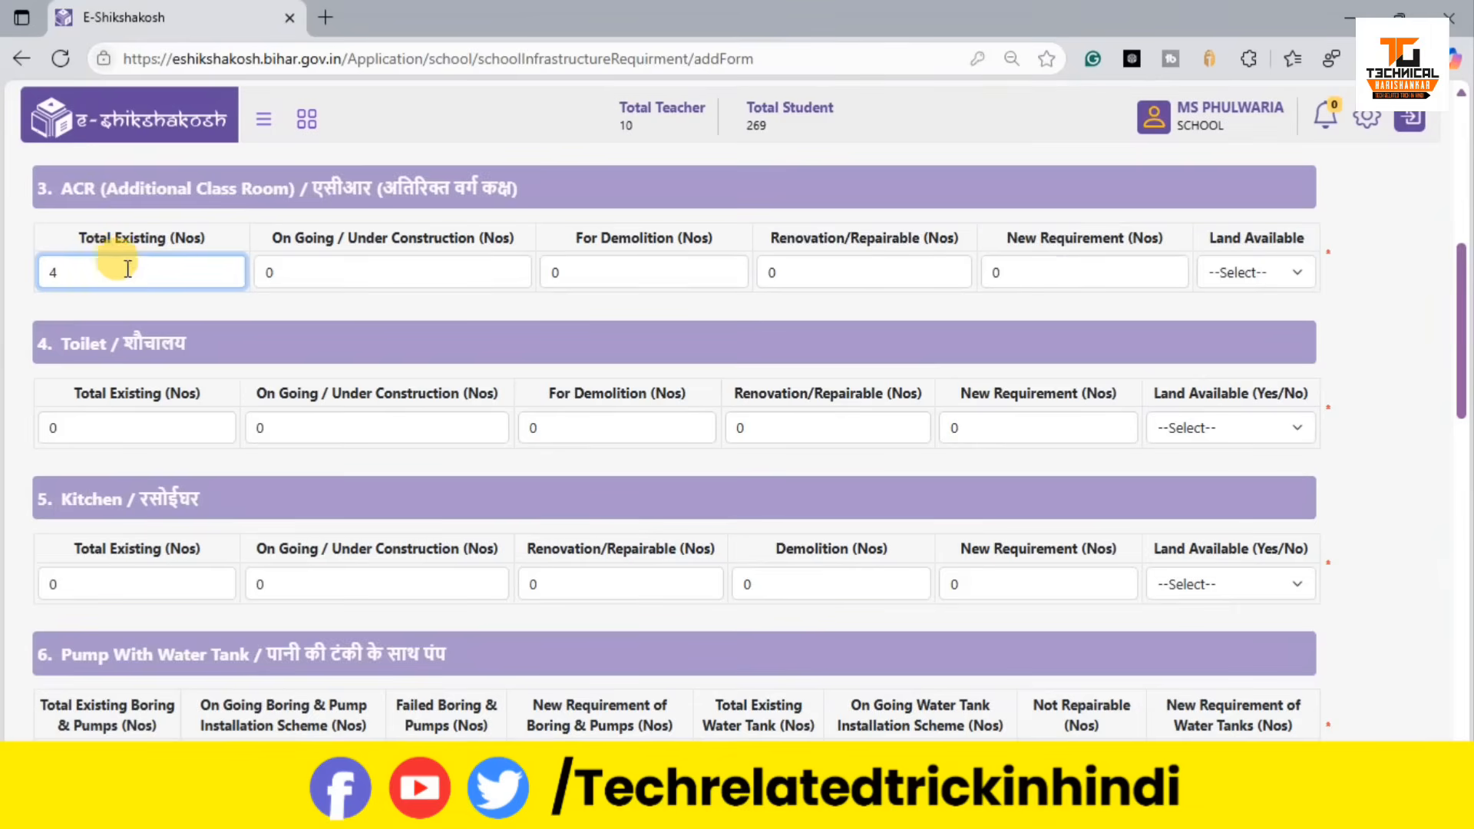
left_click(228, 300)
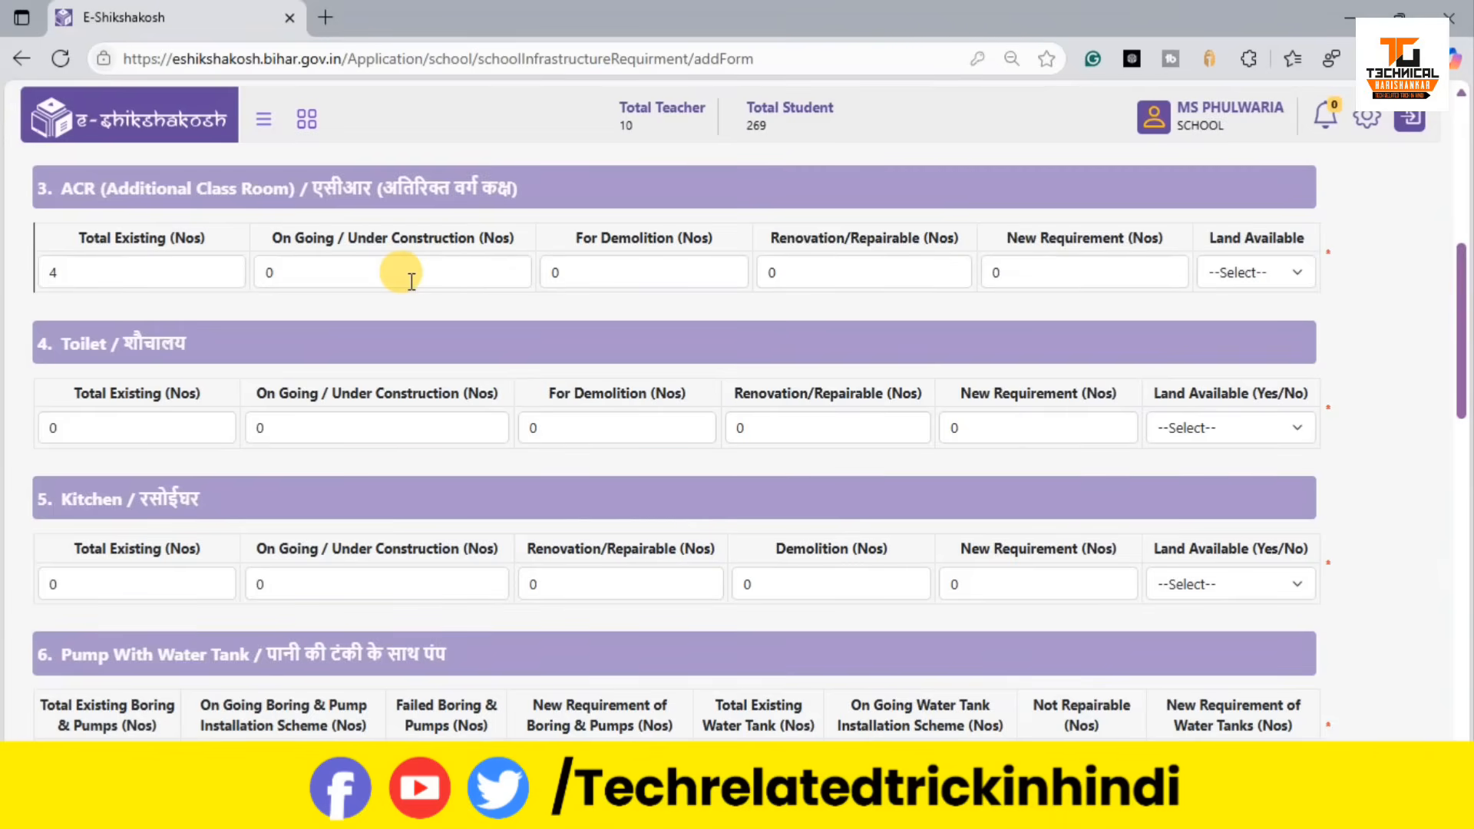
Step: Set the new requirement for additional class rooms to 4
left_click(609, 227)
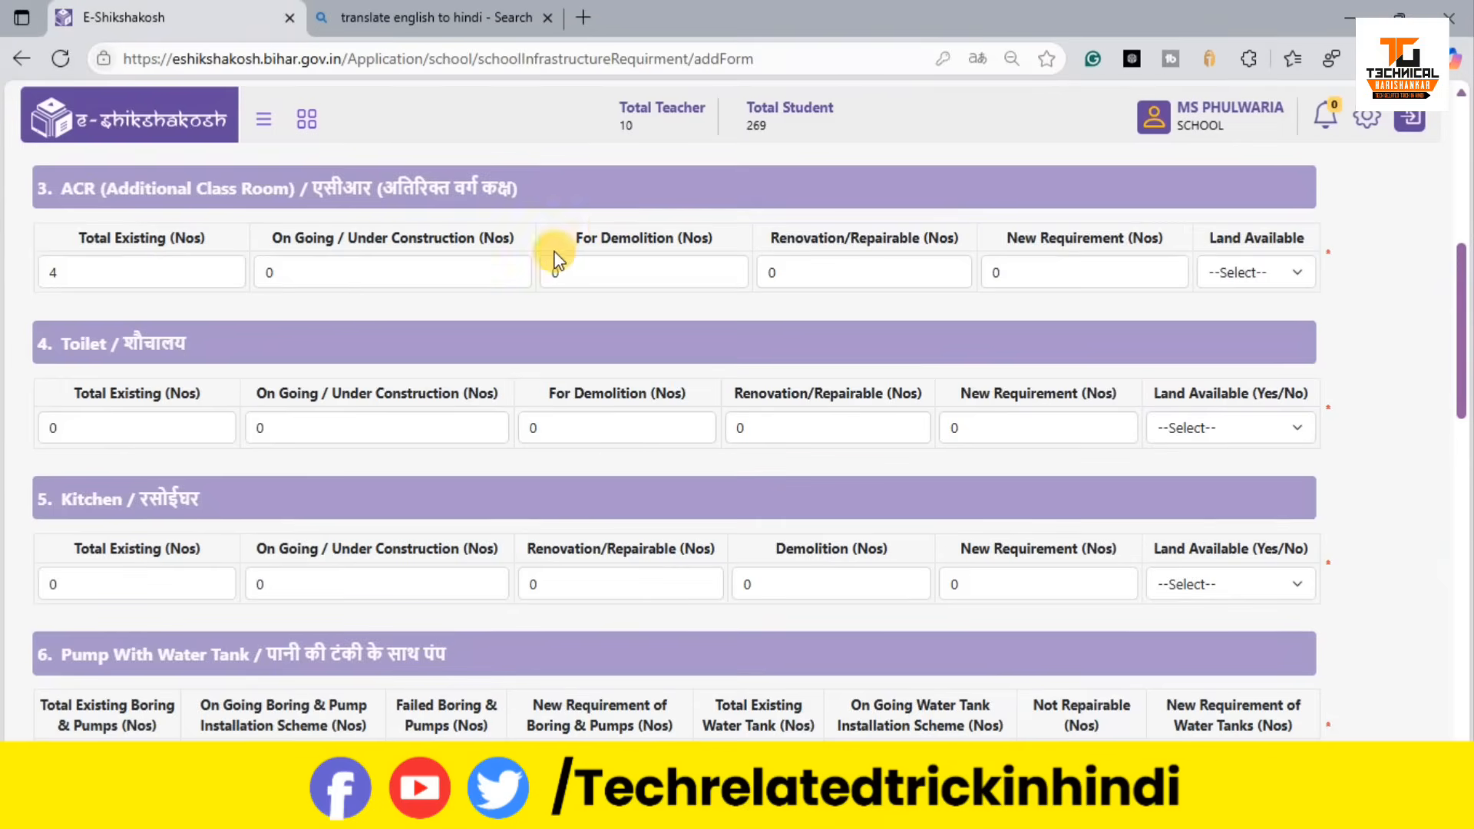
left_click_drag(581, 241, 686, 252)
left_click(634, 243)
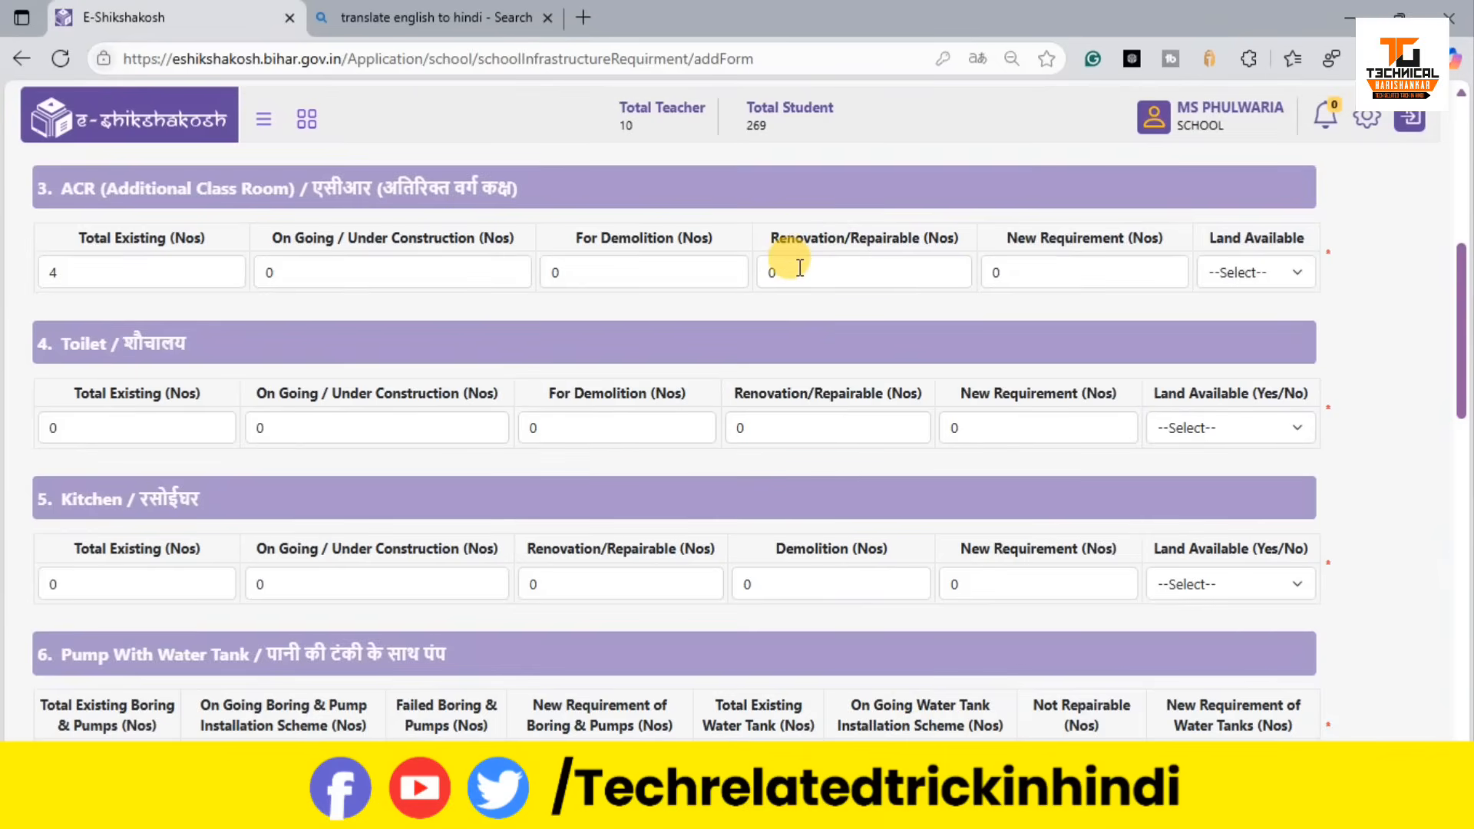
left_click(1012, 269)
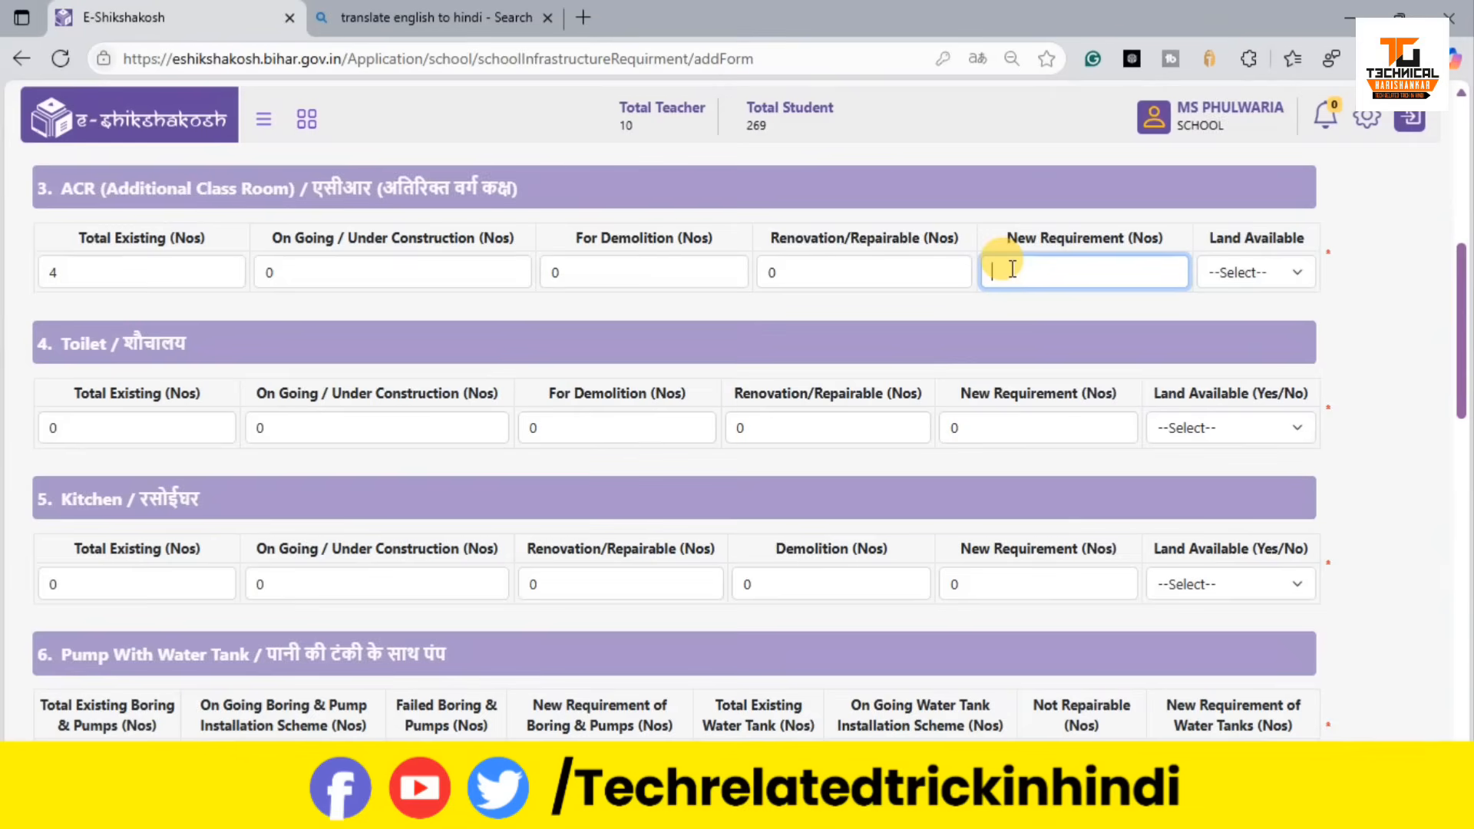
type("4")
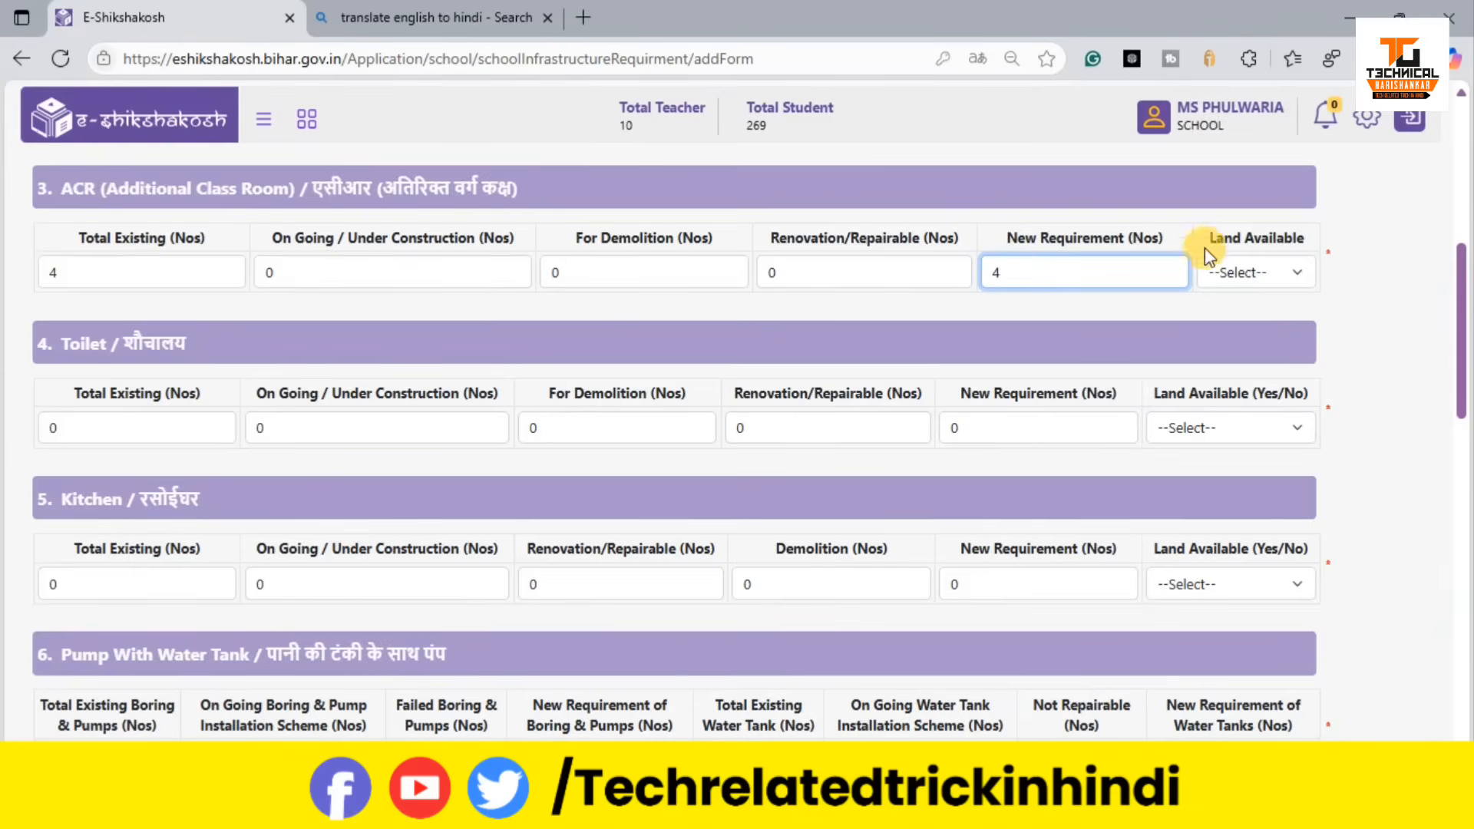
Step: Set land available to No for additional class rooms and choose 1st Floor for construction over the existing building
left_click(1263, 274)
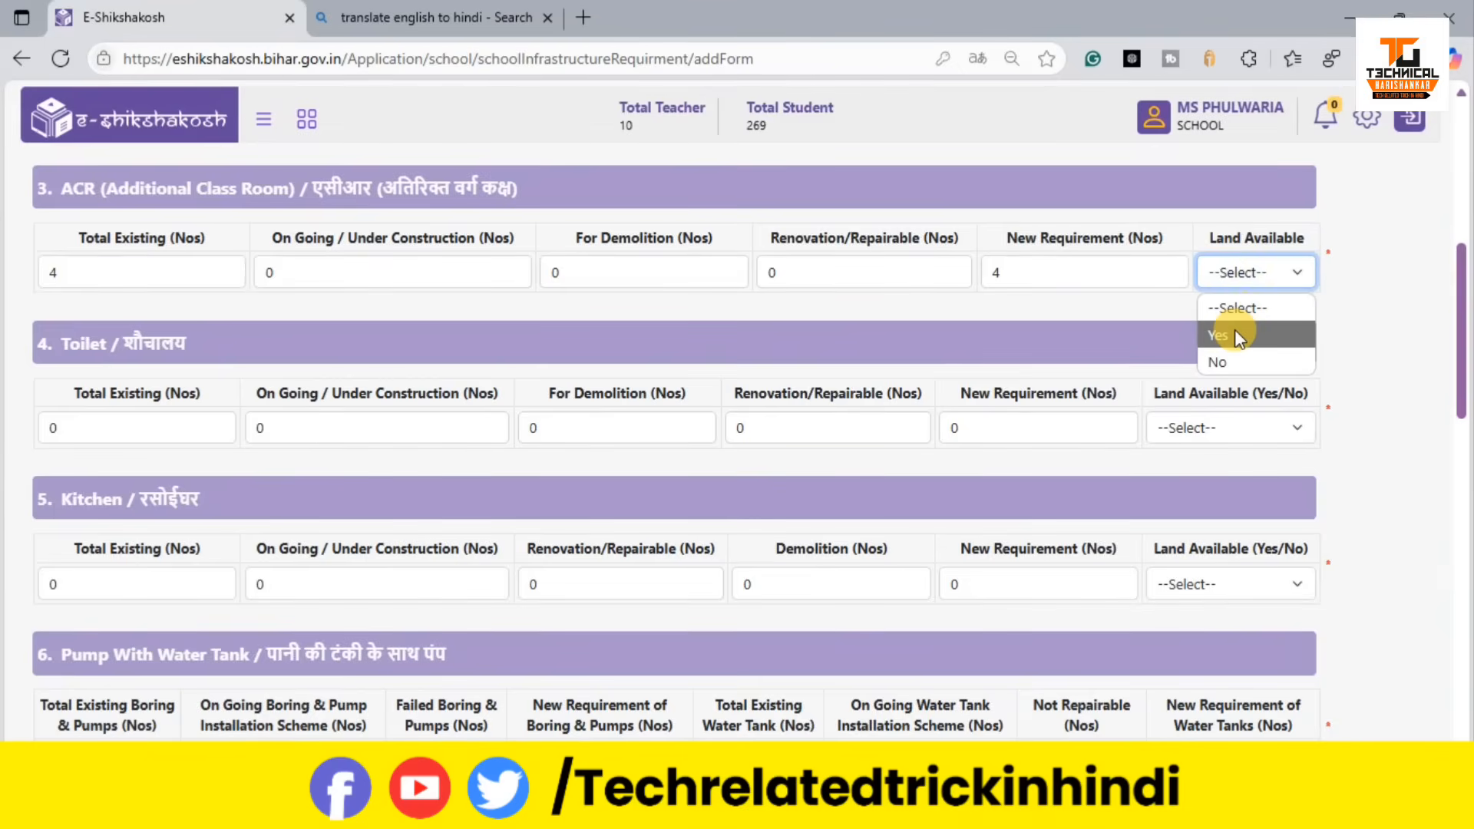
left_click(1215, 358)
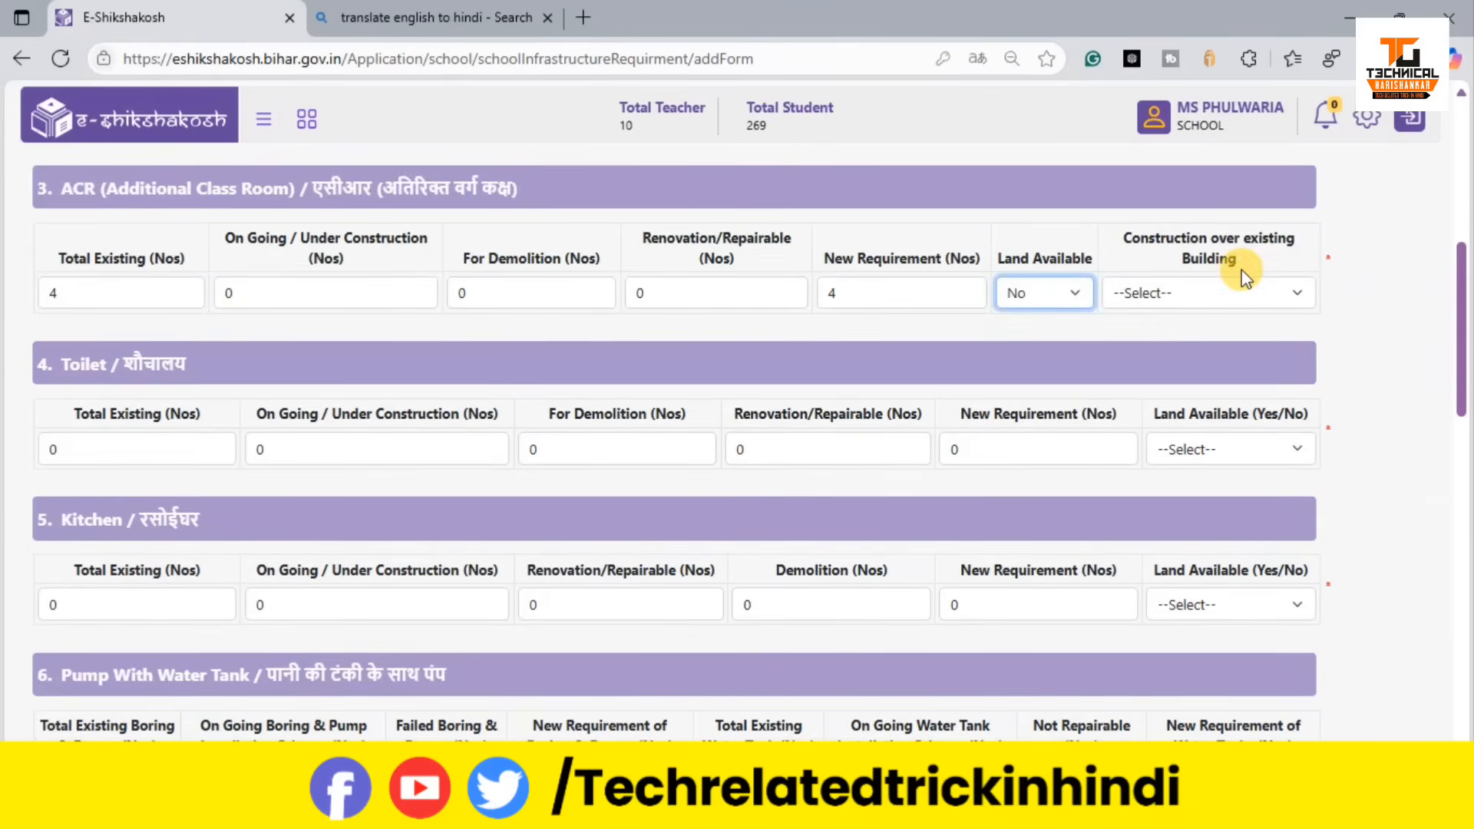
left_click(1222, 296)
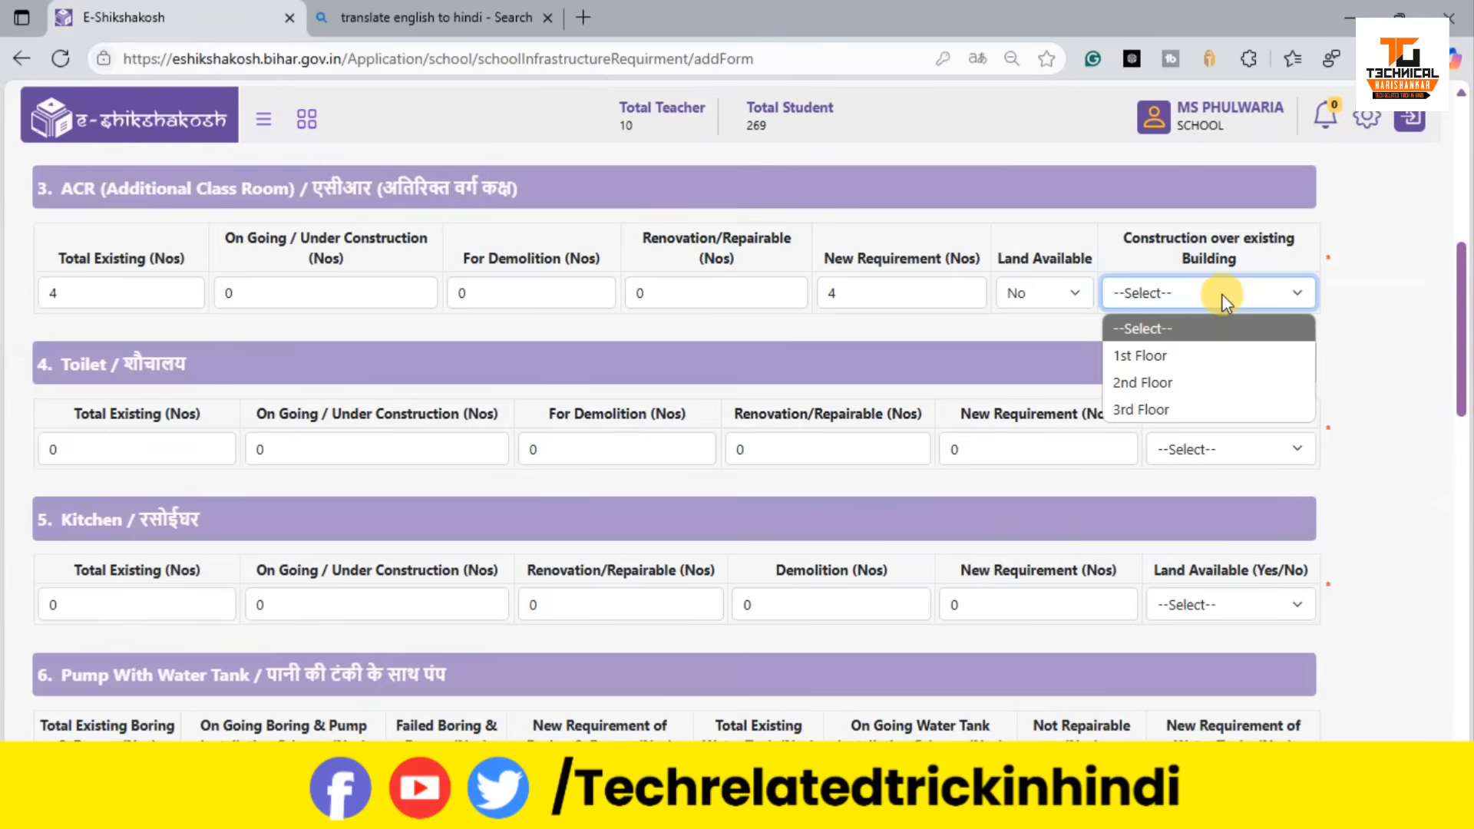
left_click(1171, 354)
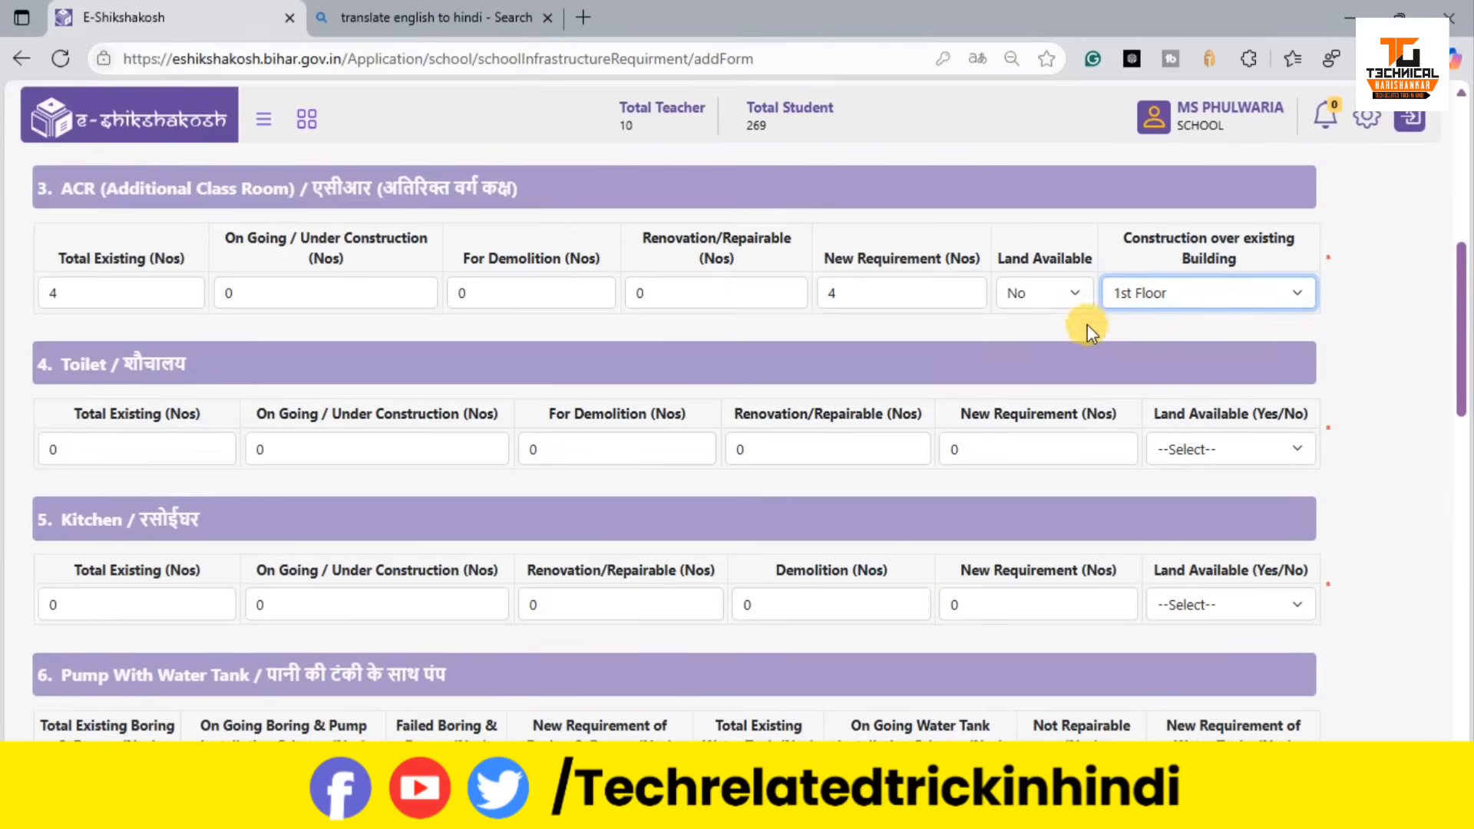
left_click(1122, 298)
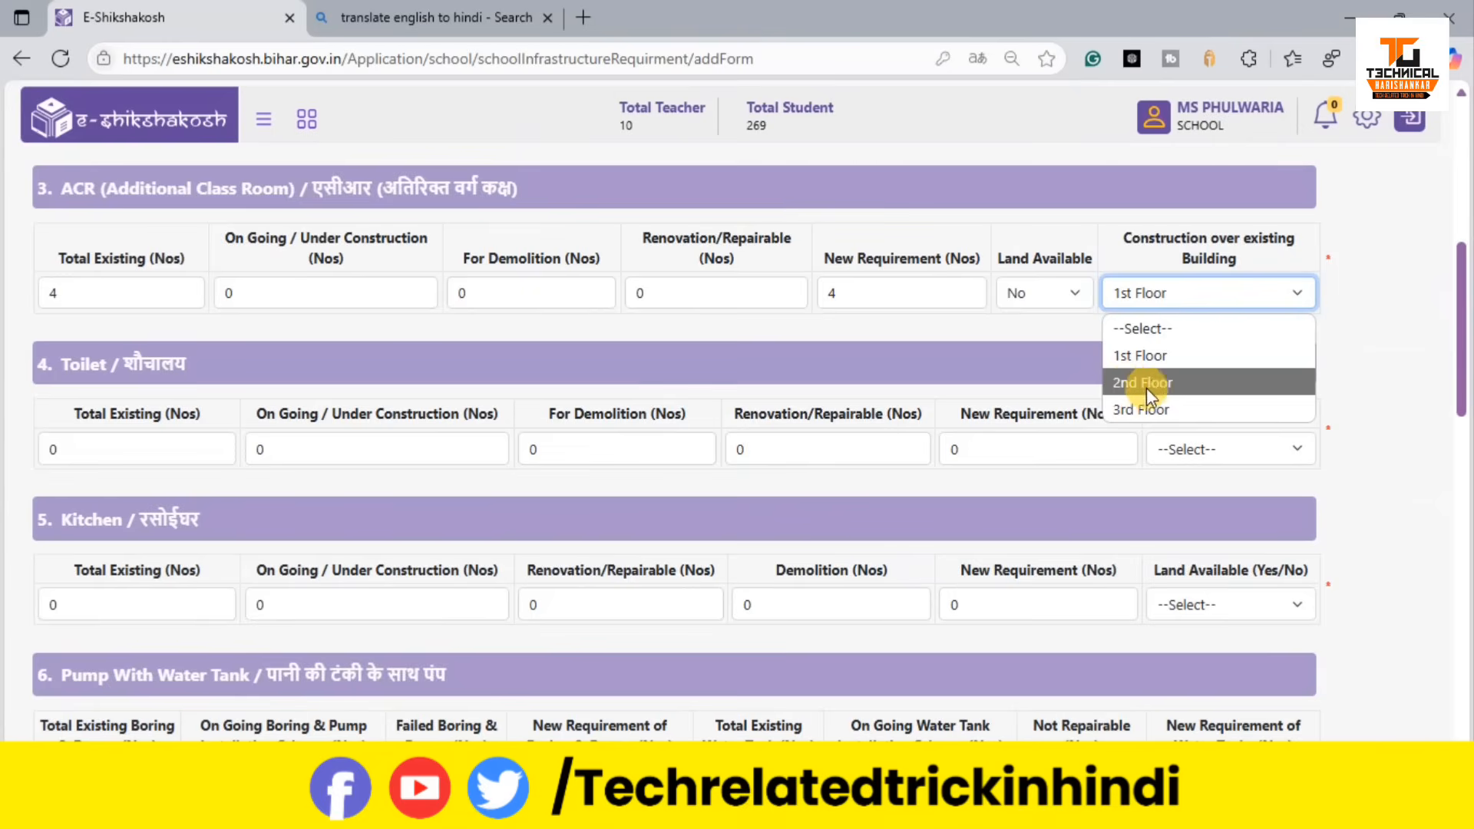
left_click(1151, 356)
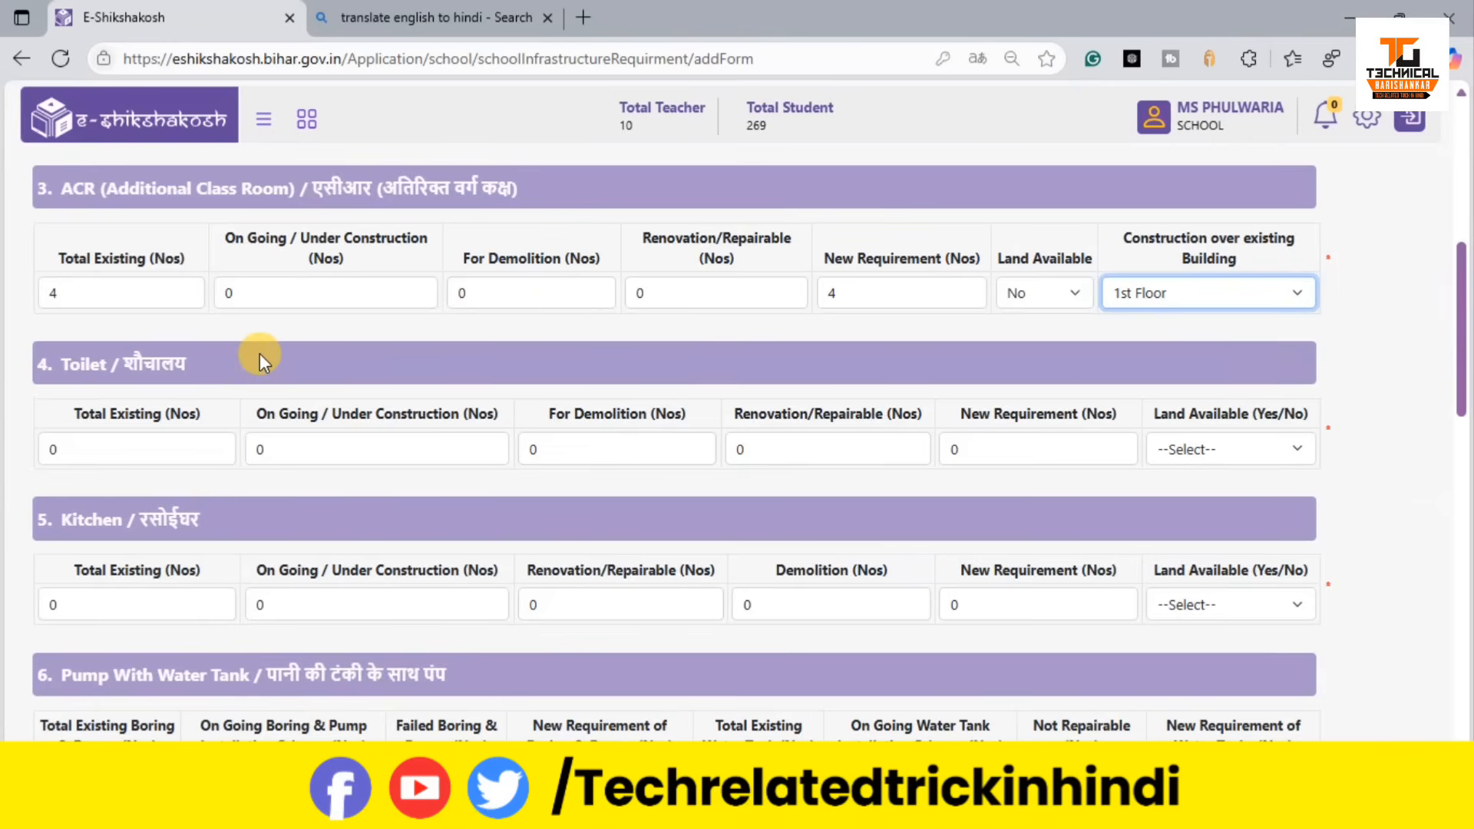
Step: Set the total existing toilets to 2, leaving the ongoing, demolition and renovation counts at 0
scroll(260, 355, "down", 2)
left_click(109, 274)
key("BackSpace")
type("2")
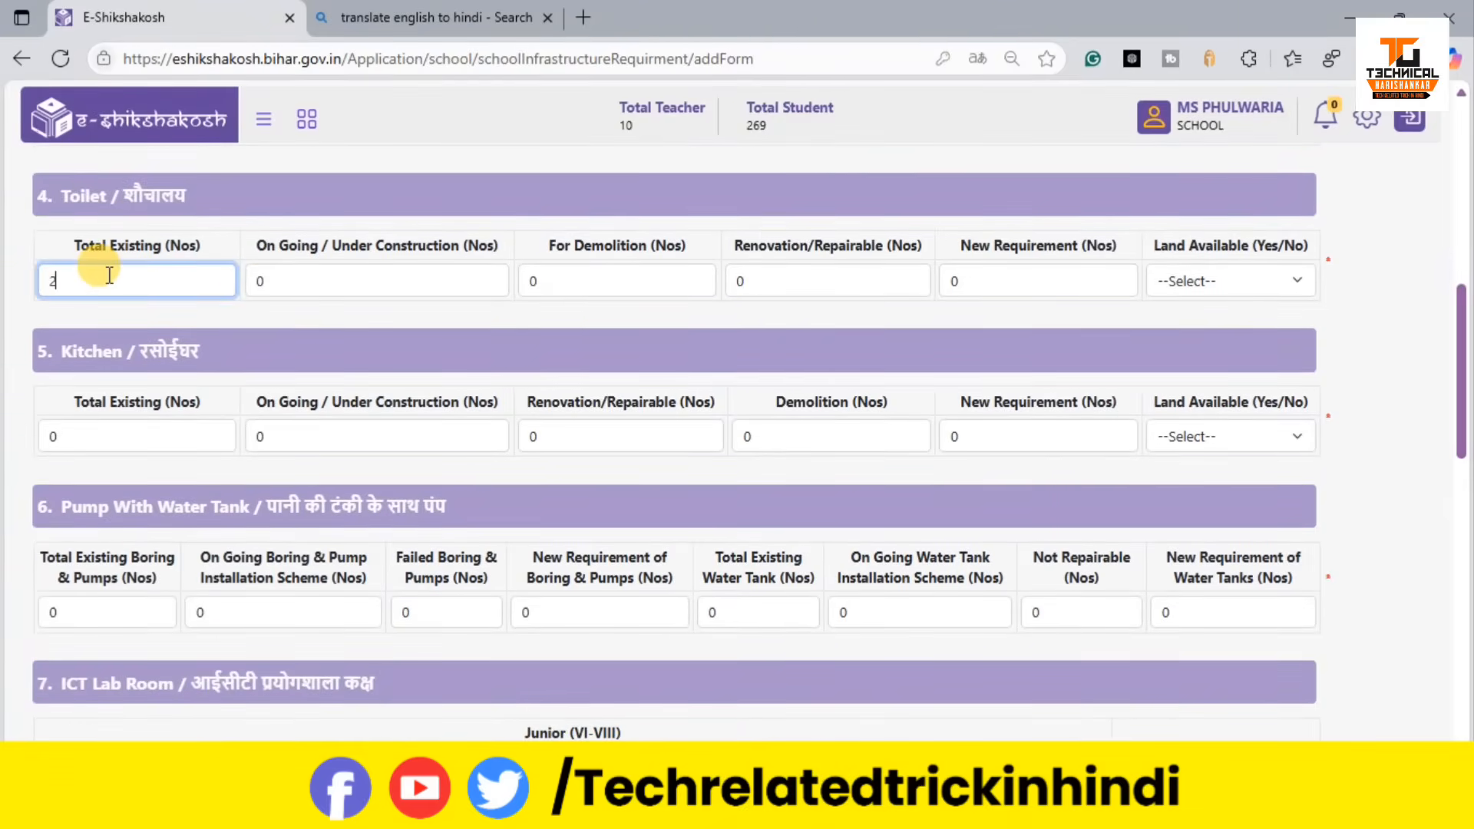
left_click(302, 283)
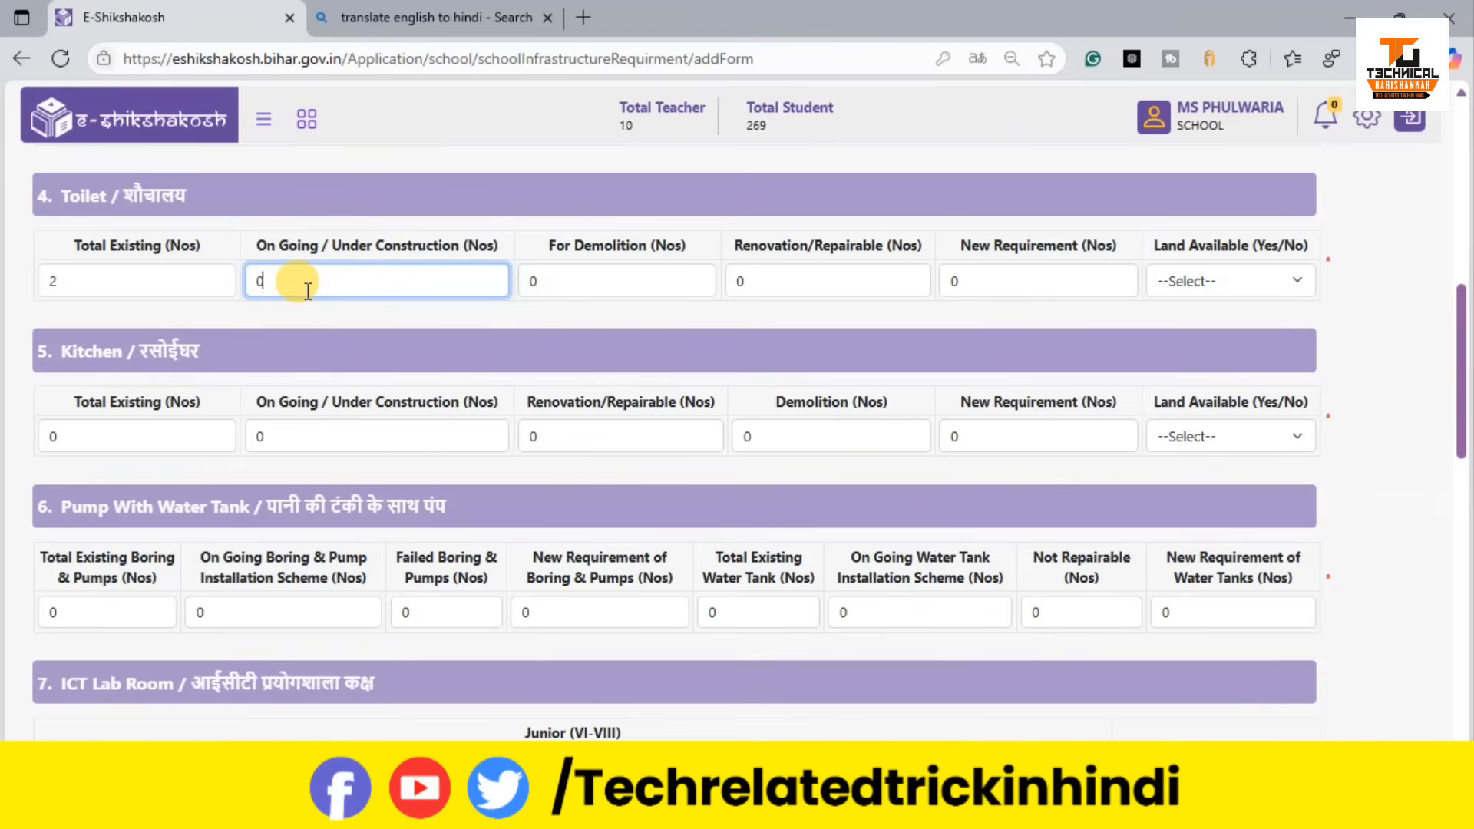
left_click(632, 279)
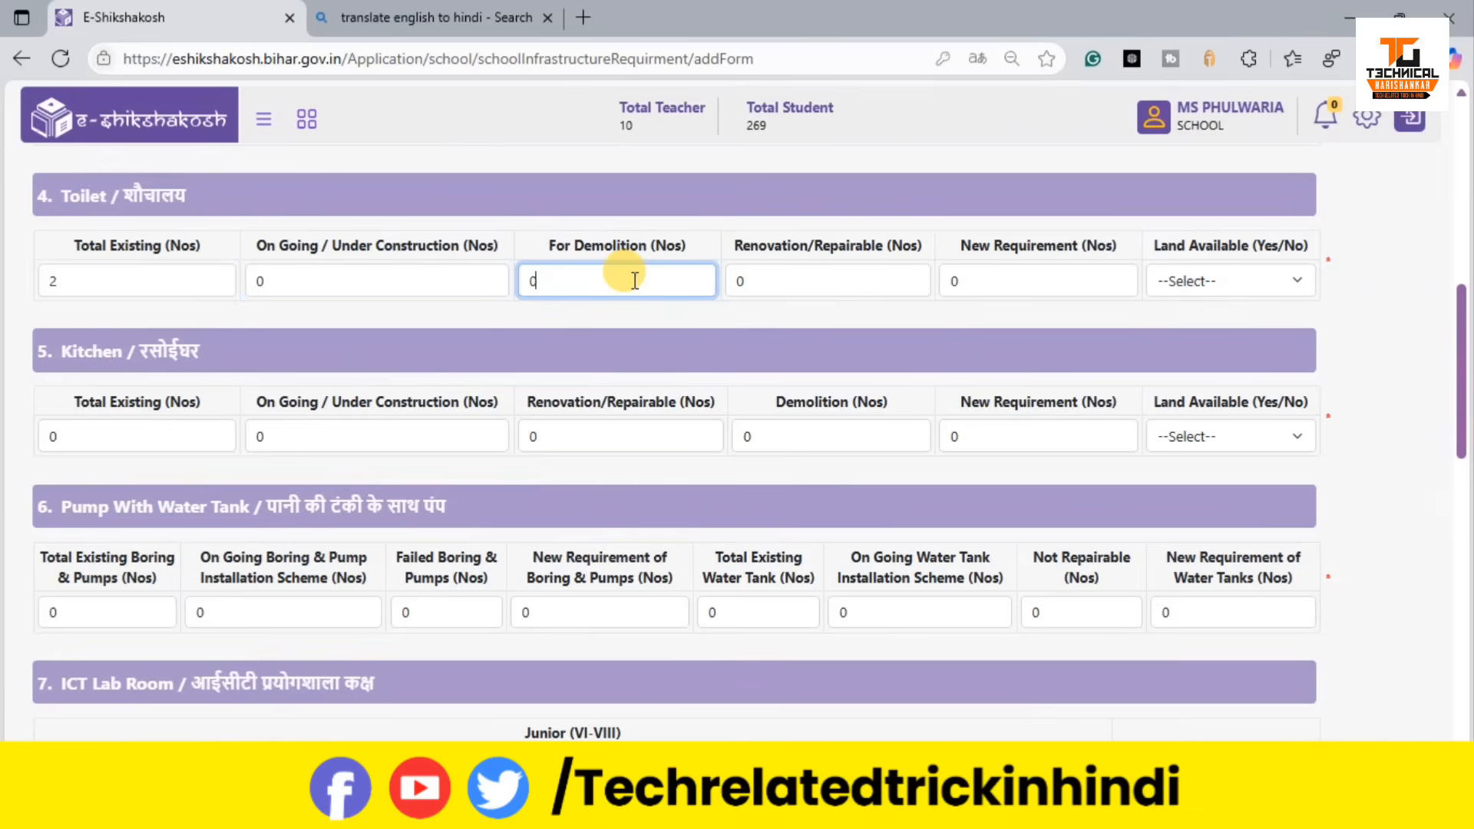
left_click(831, 288)
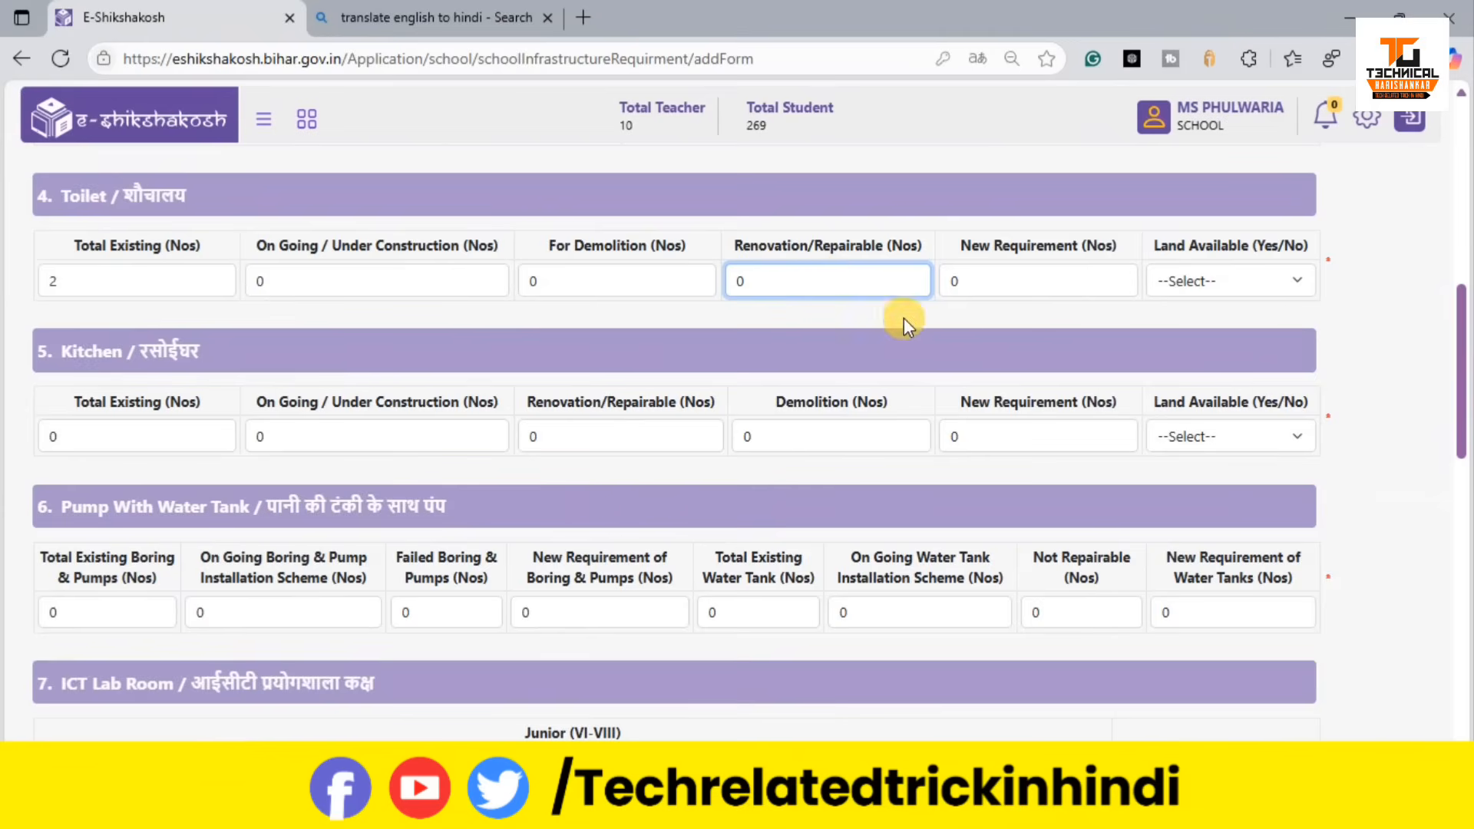
Step: Set the new toilet requirement to 1 and land available for toilets to Yes
left_click(1007, 286)
key("BackSpace")
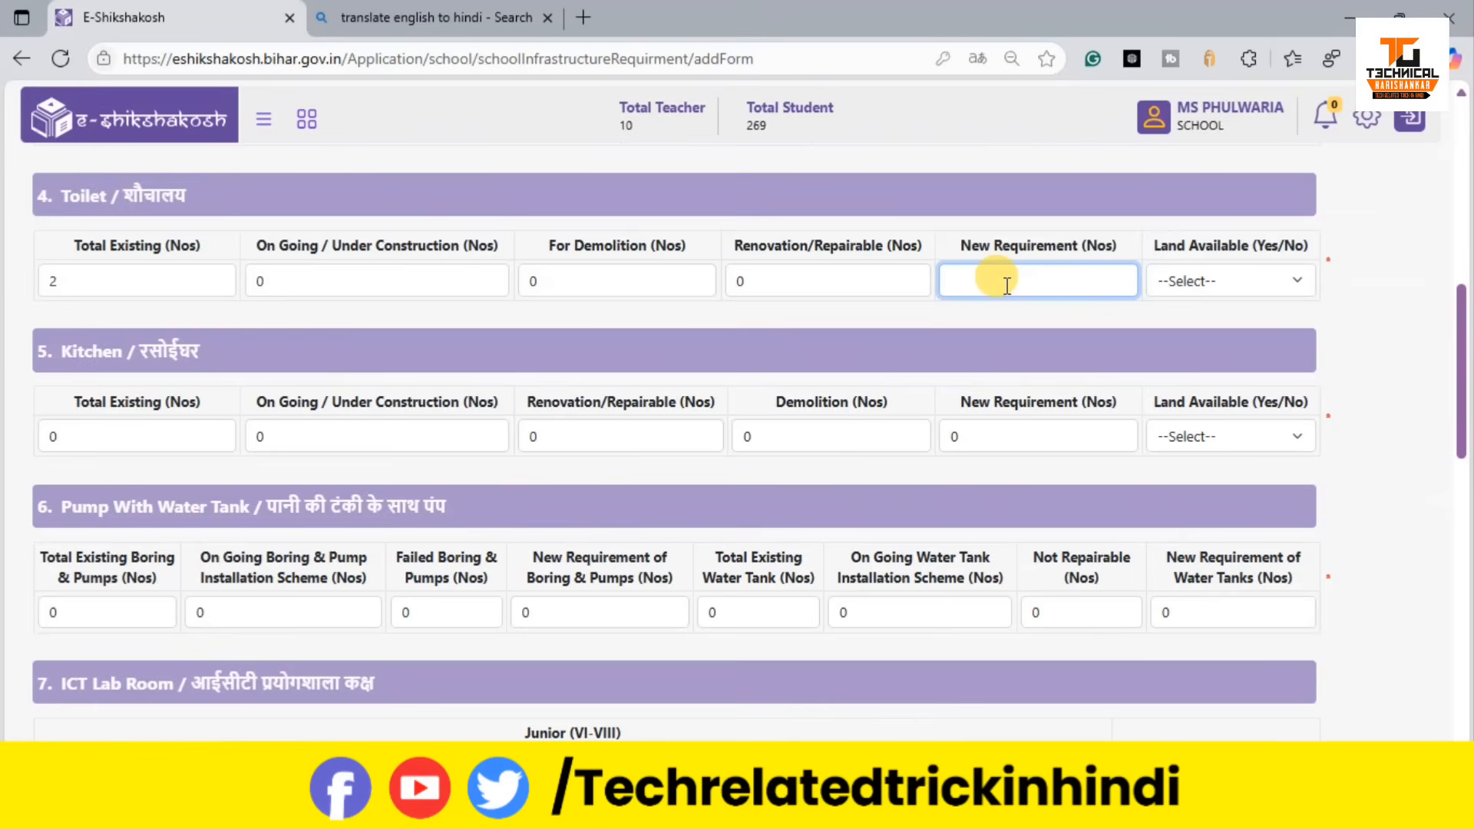
type("1")
left_click(1232, 276)
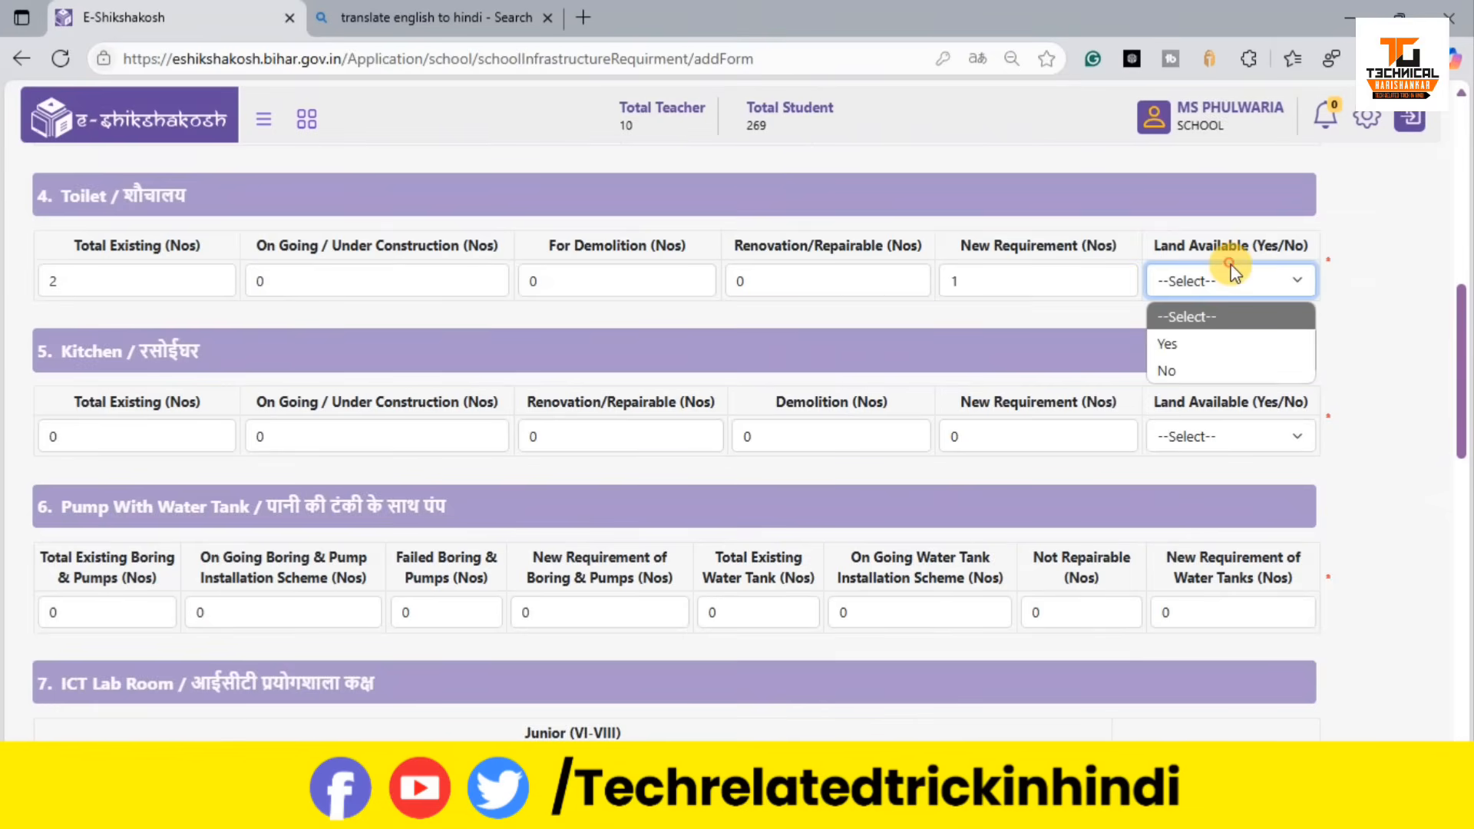
left_click(1163, 337)
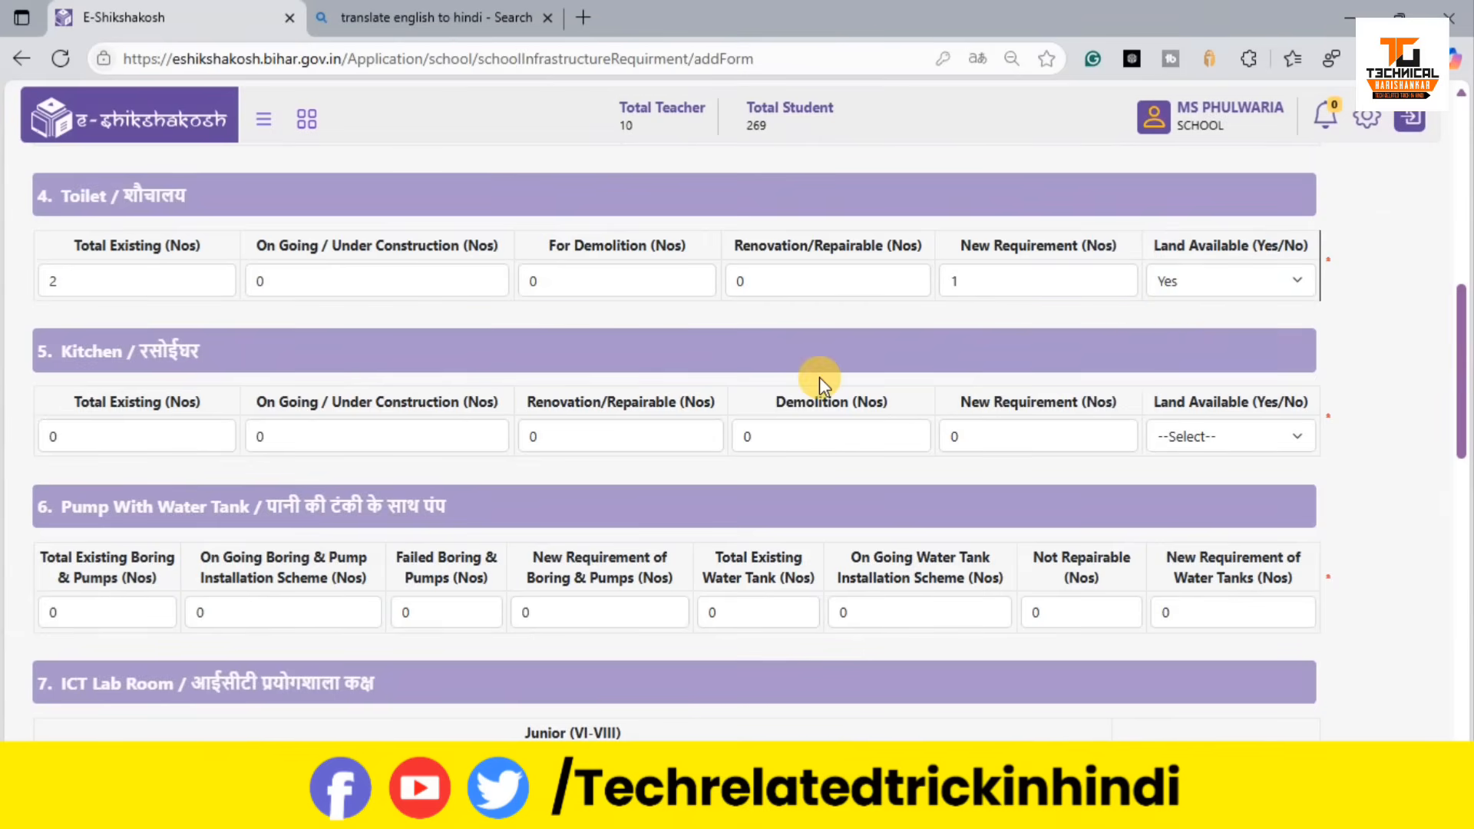
Step: Set the total existing kitchens to 1, leaving the ongoing construction count at 0
scroll(819, 376, "down", 2)
left_click(100, 256)
key("BackSpace")
type("1")
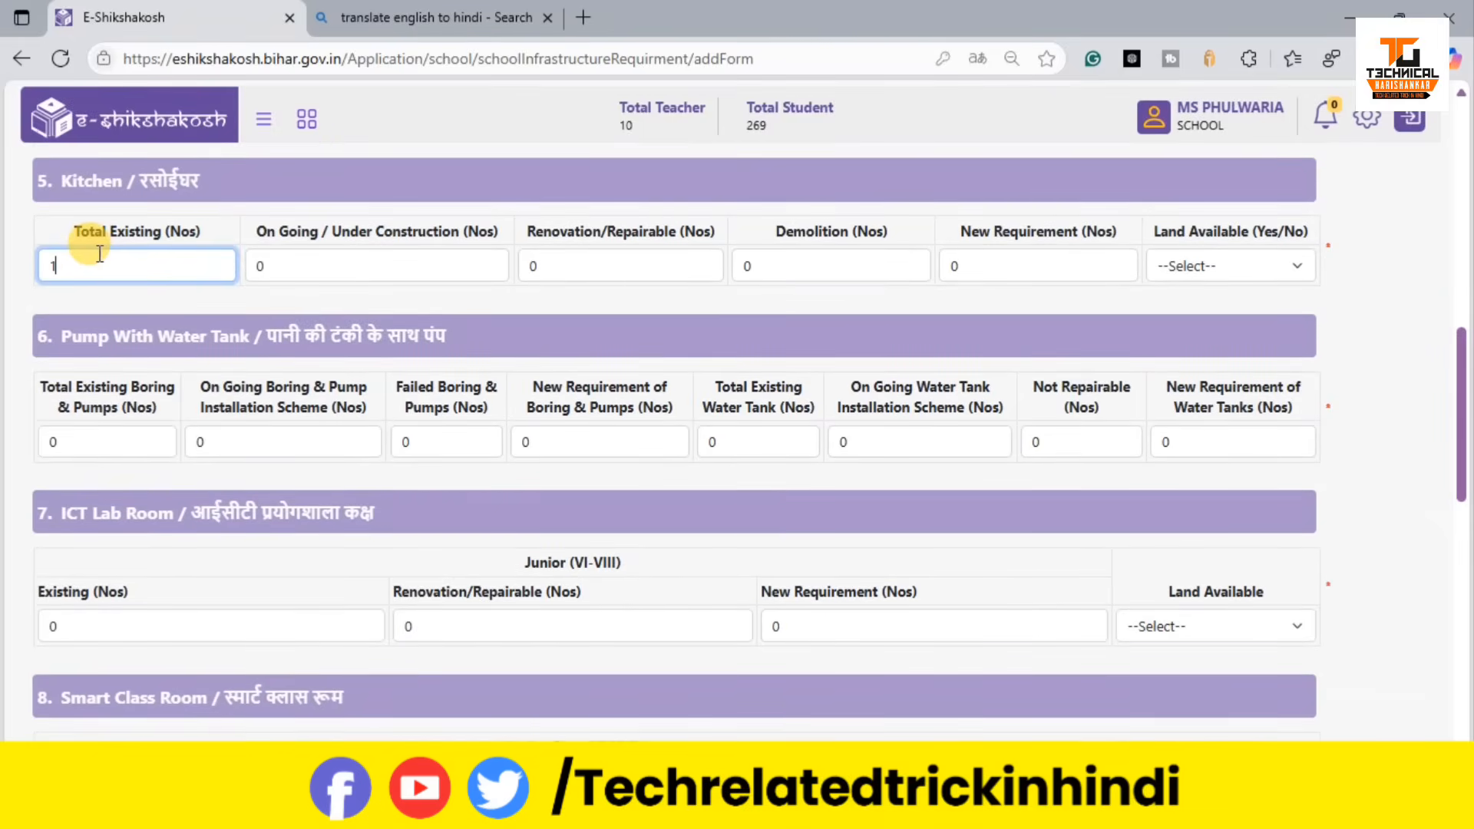
left_click(330, 271)
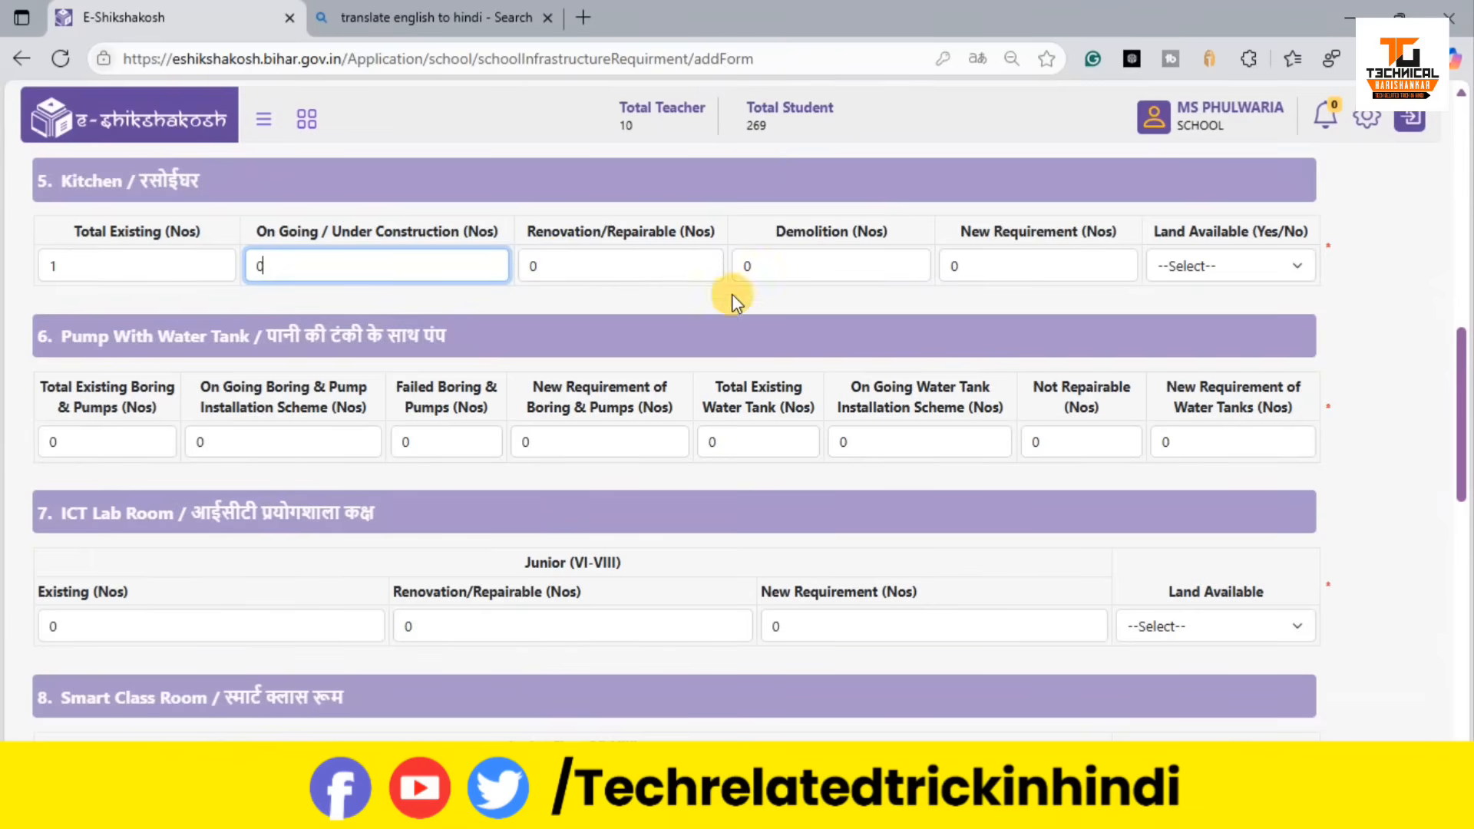
Step: Leave the kitchen demolition count at 0, set its new requirement to 1 and land available to Yes
left_click(771, 266)
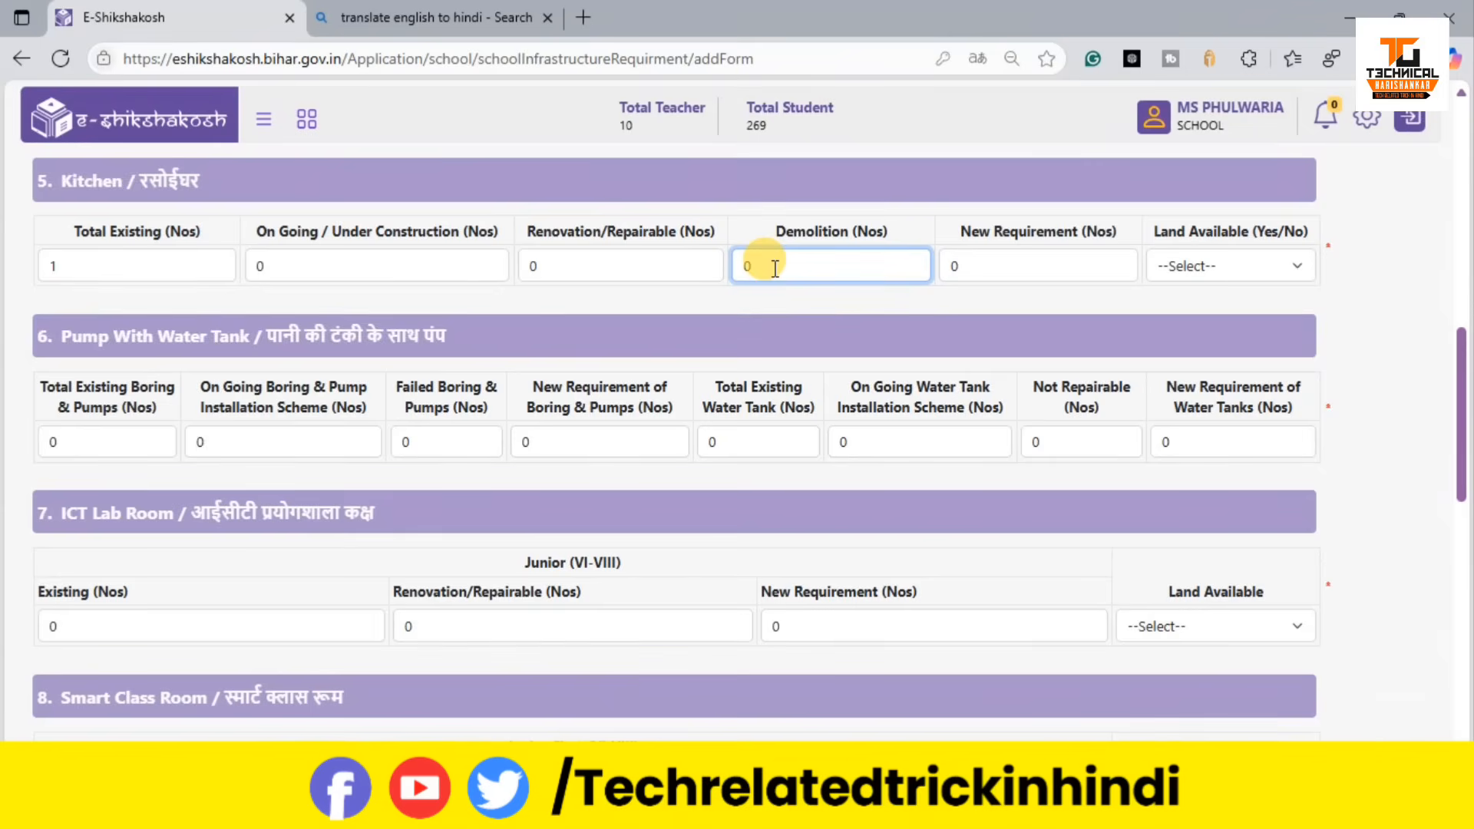
left_click(1008, 265)
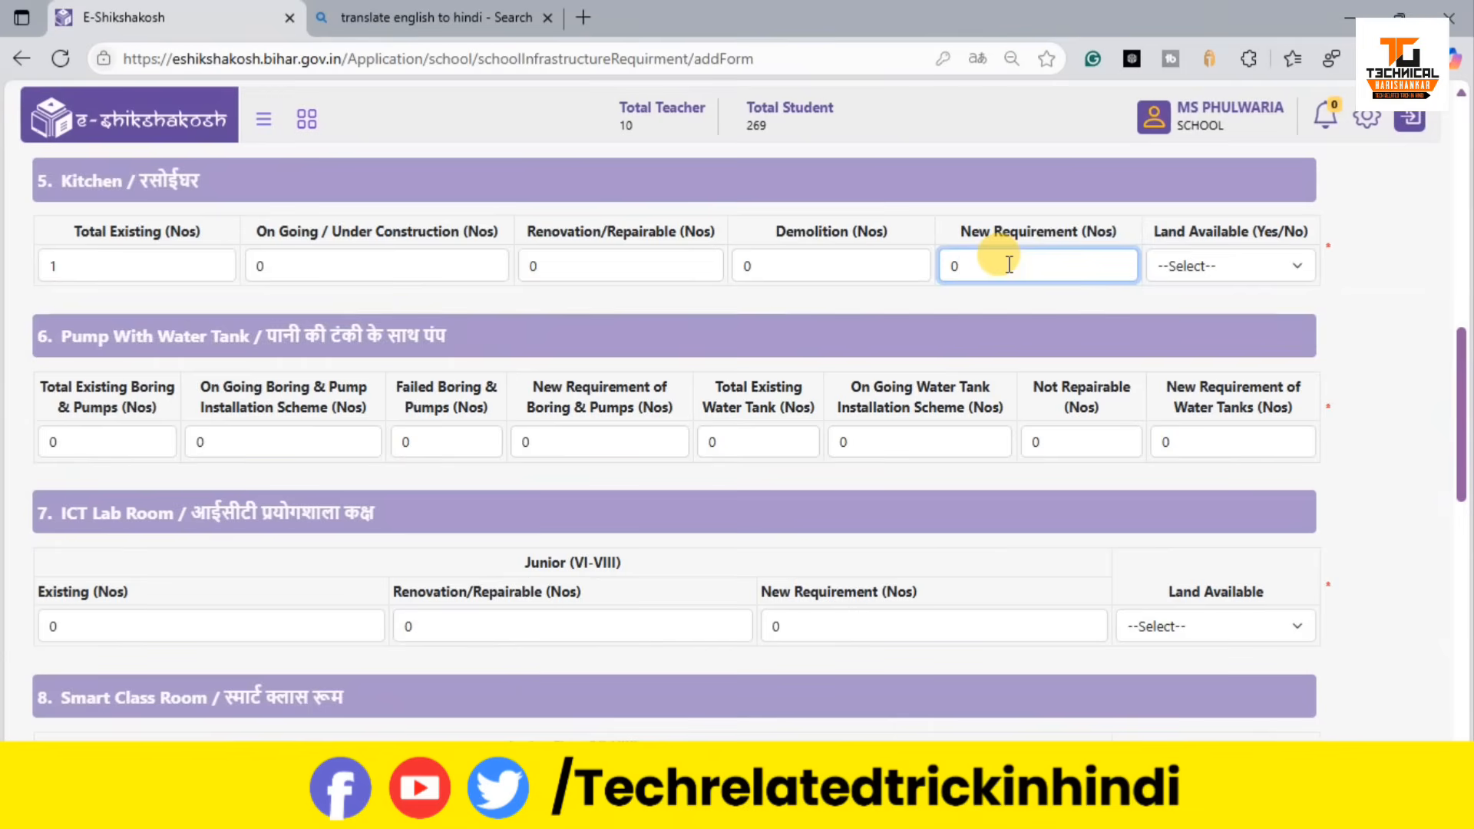
left_click(1259, 265)
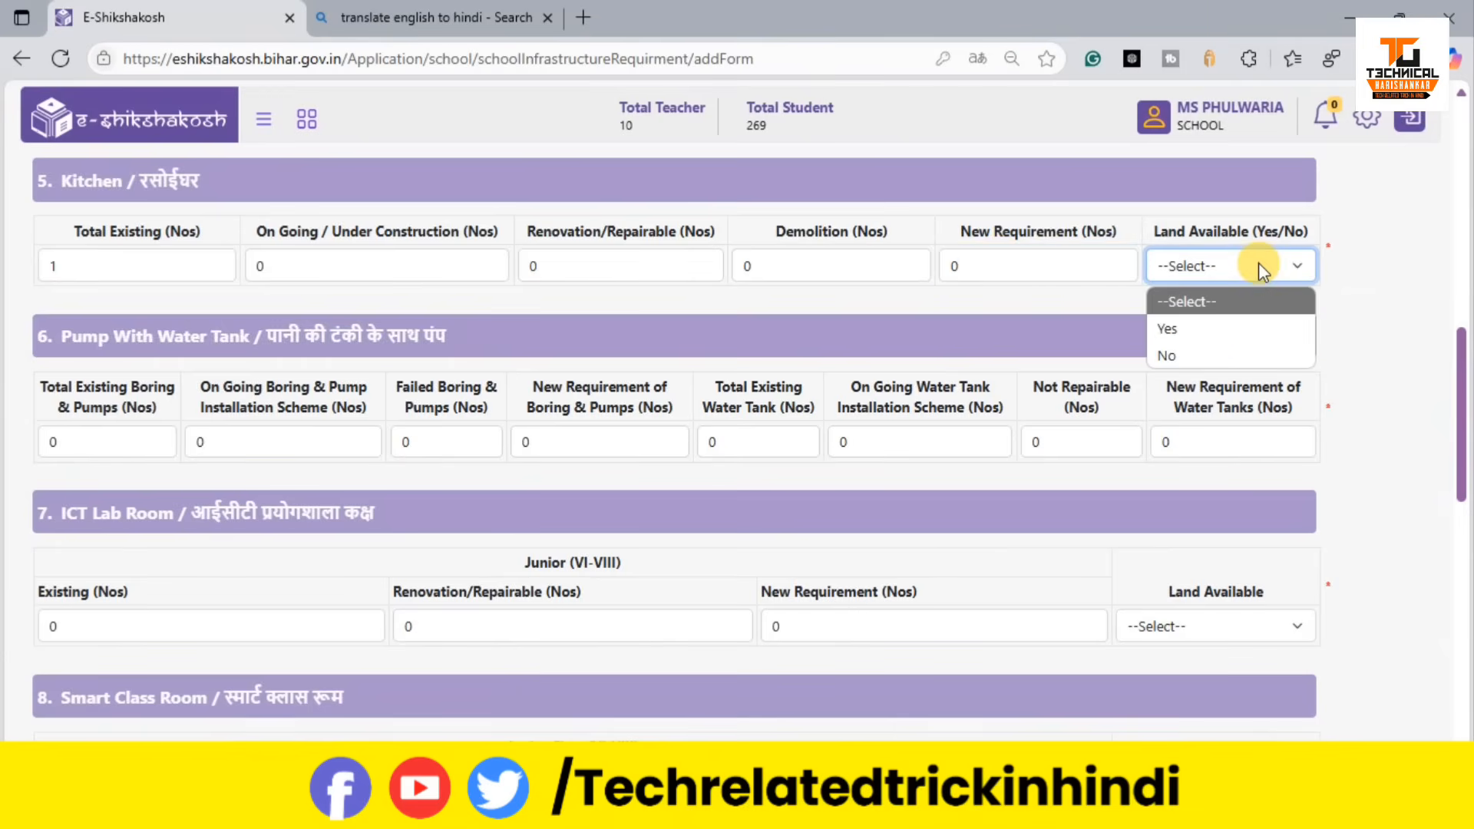
left_click(1175, 328)
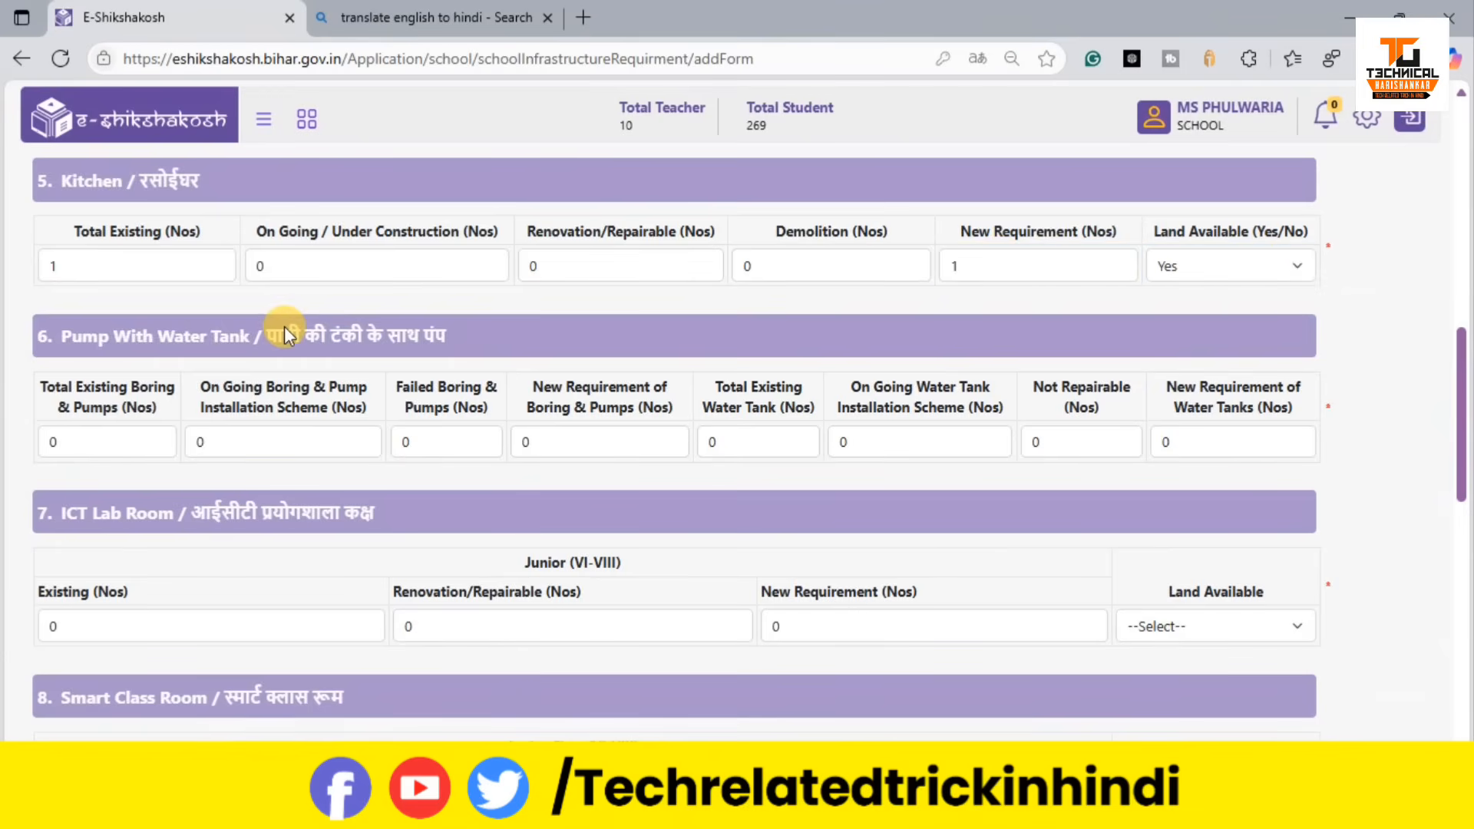
Step: Set the total existing boring and pumps to 1, leaving the ongoing, failed and new requirement counts at 0
scroll(286, 335, "down", 2)
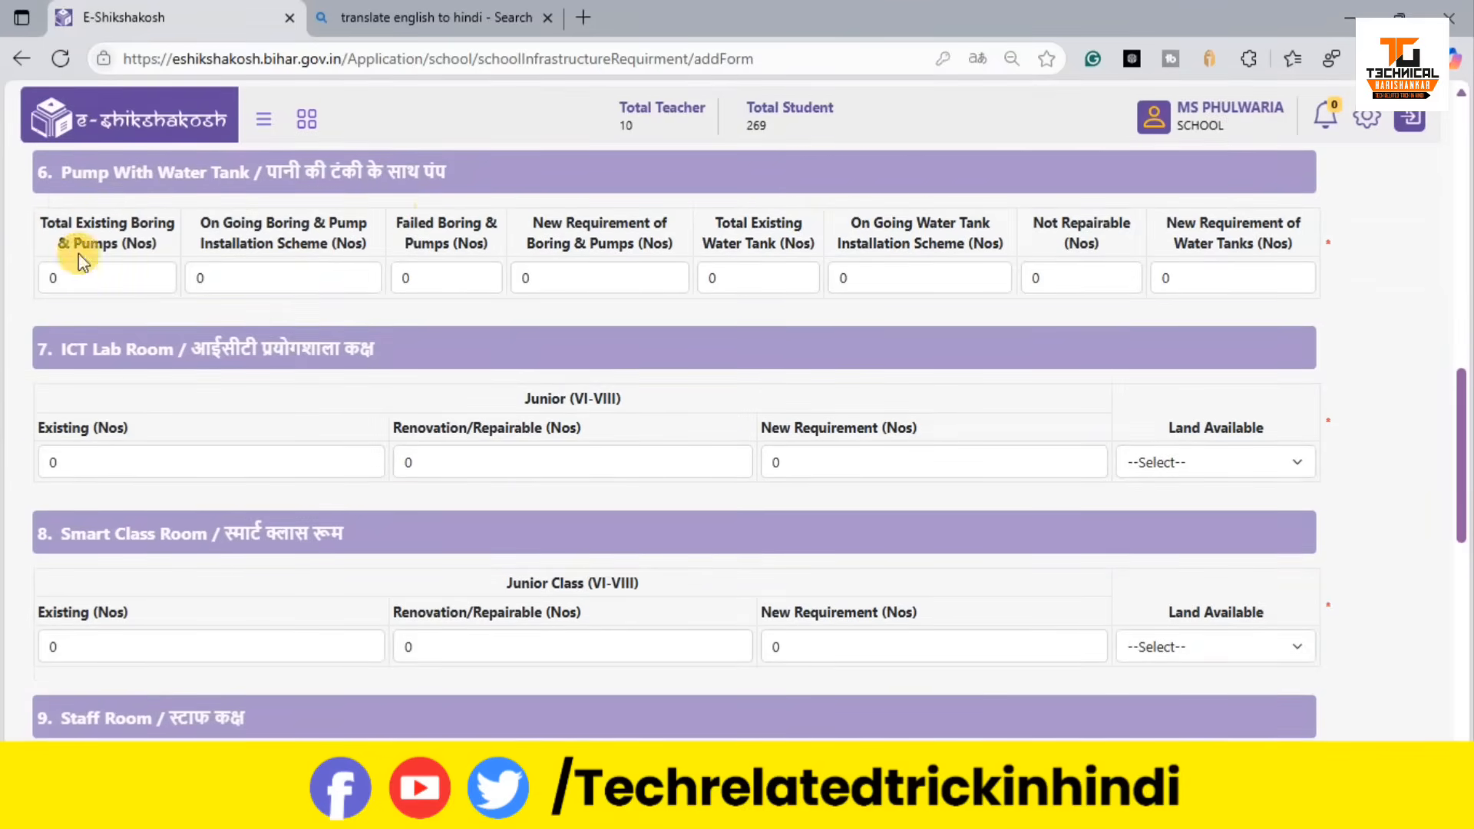
left_click(89, 280)
key("BackSpace")
type("1")
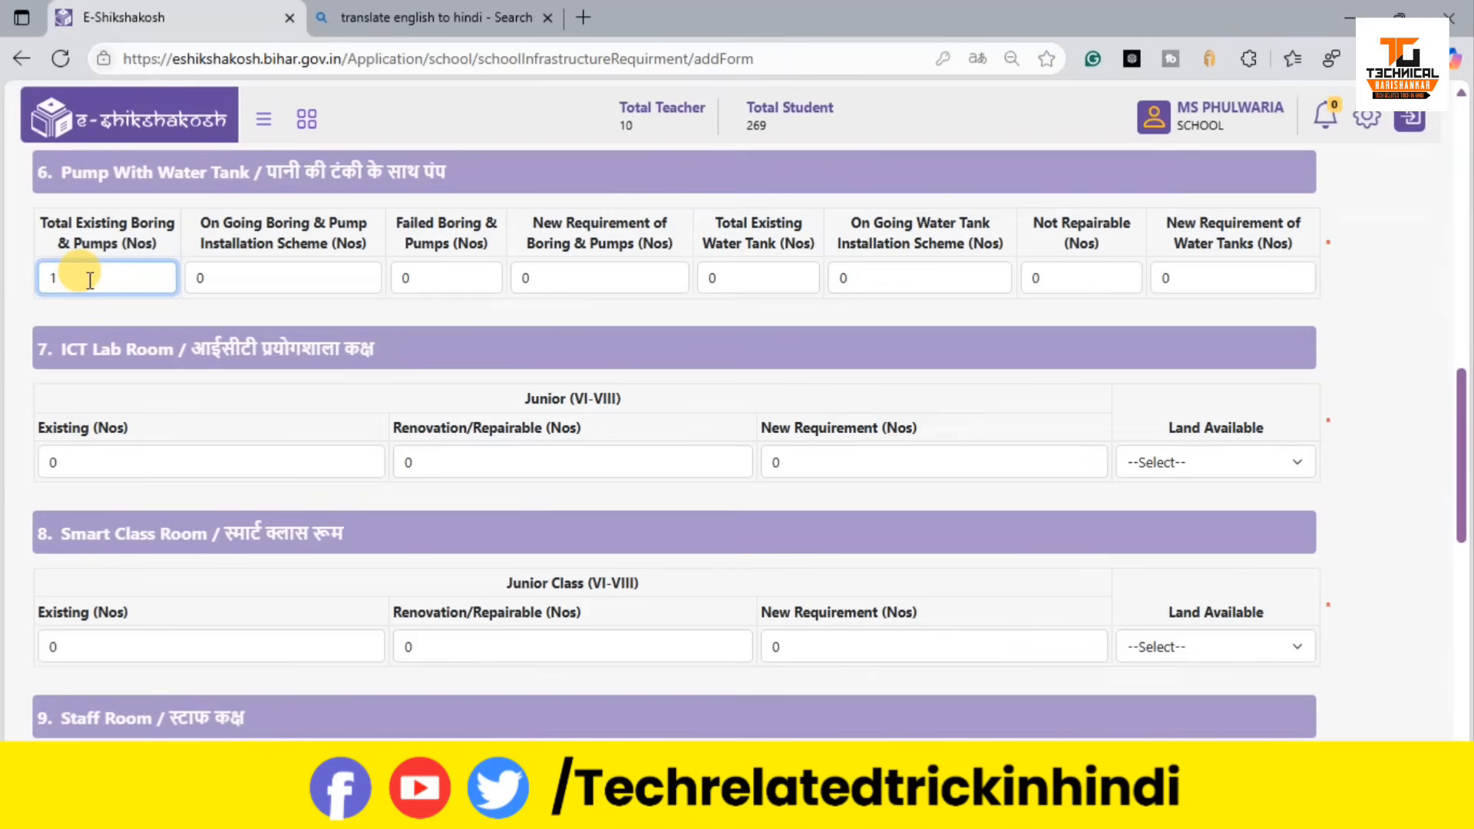
left_click(257, 272)
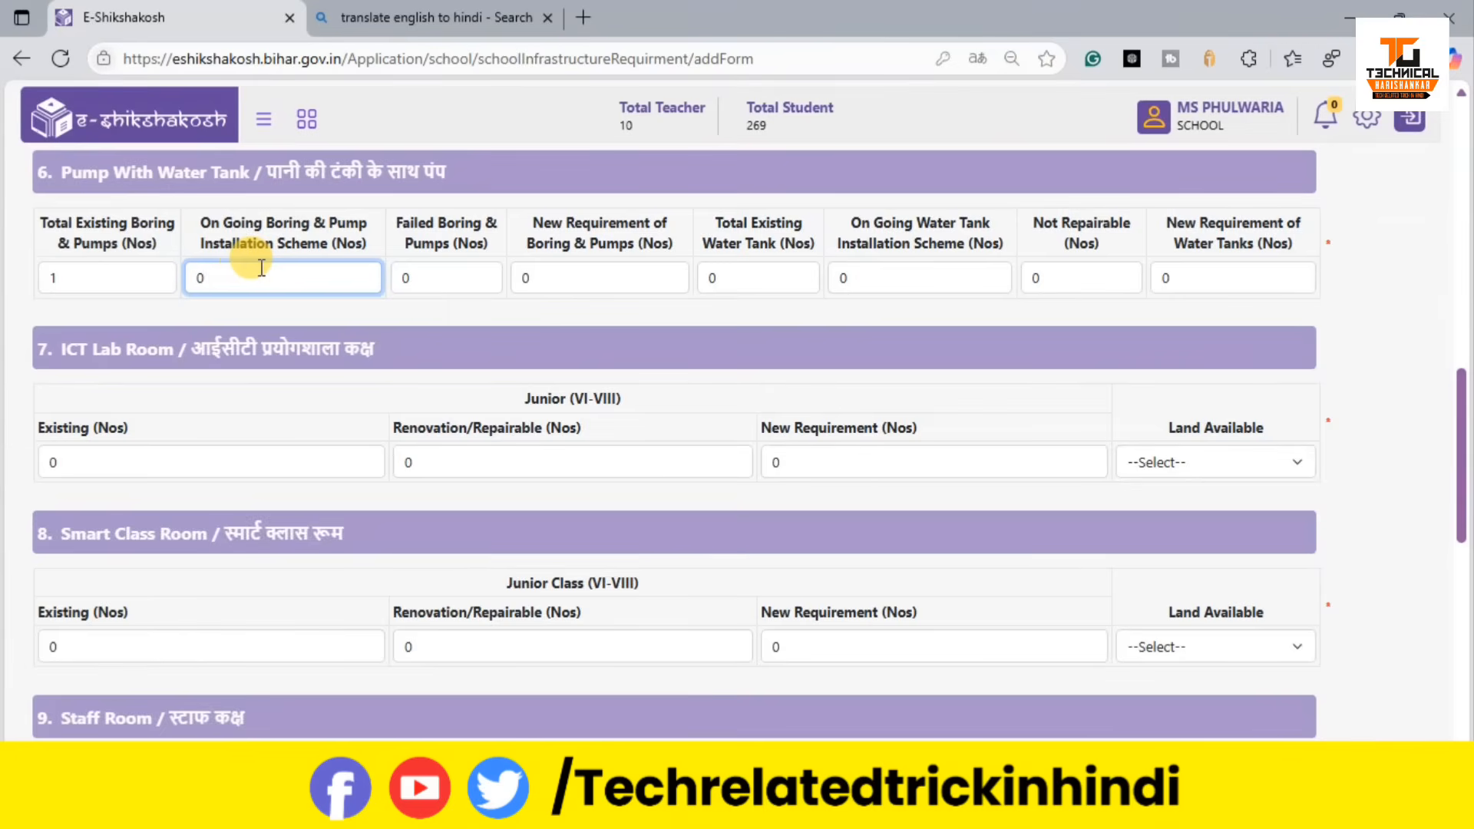
left_click(486, 277)
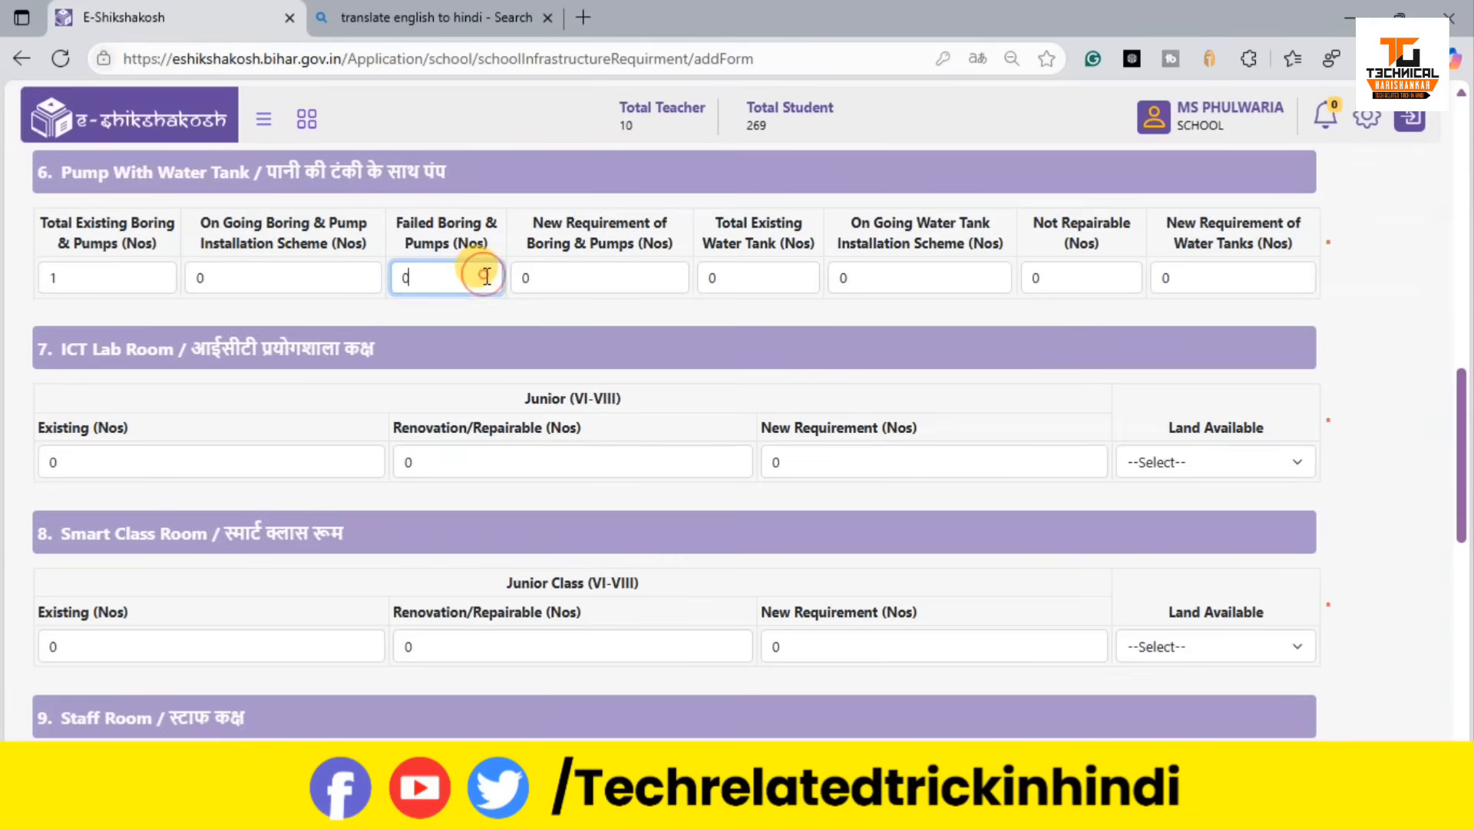
left_click(604, 270)
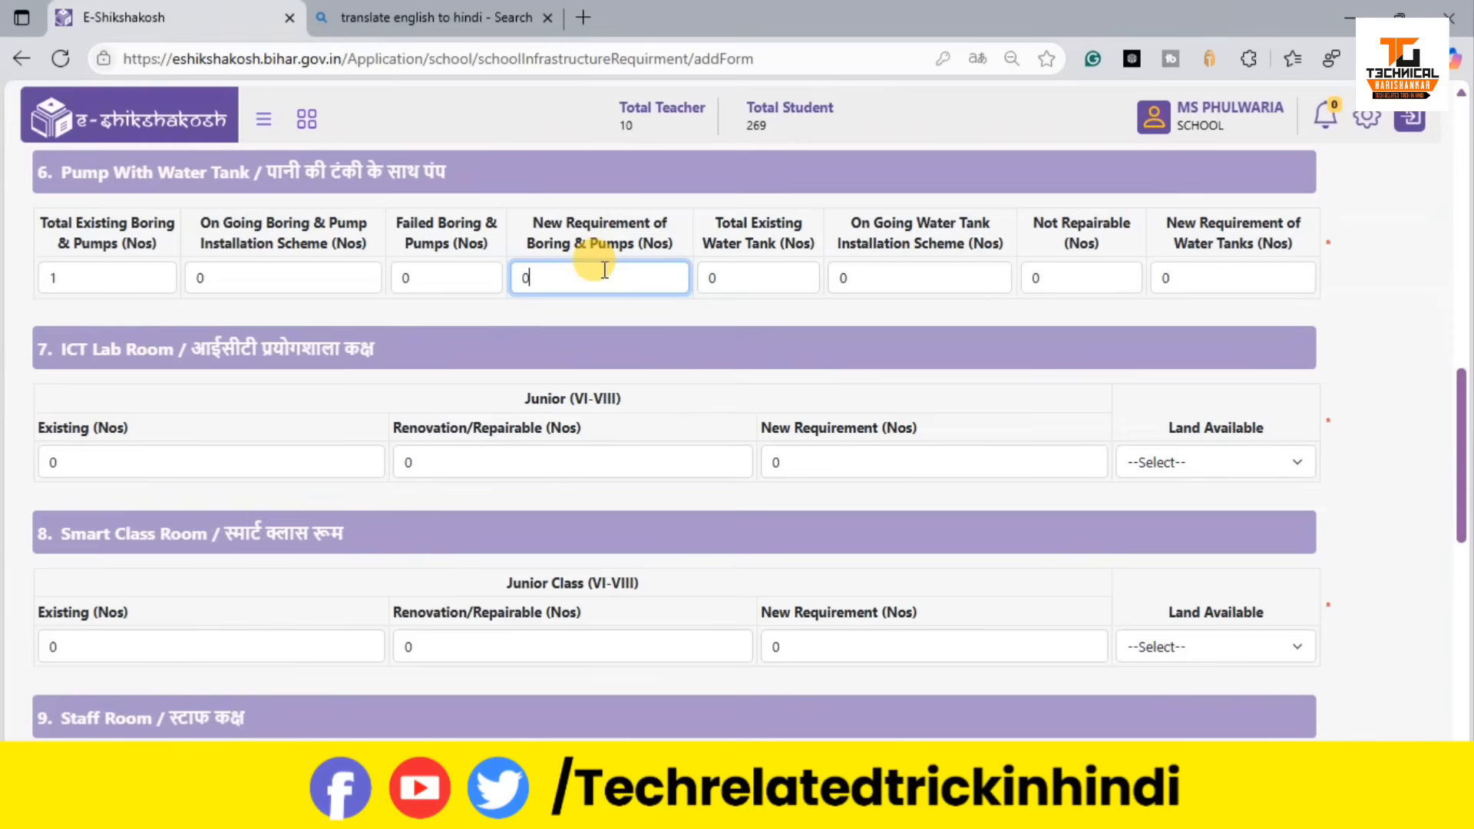
Step: Set the total existing water tanks to 1, leaving the ongoing, not repairable and new requirement counts at 0
left_click(765, 274)
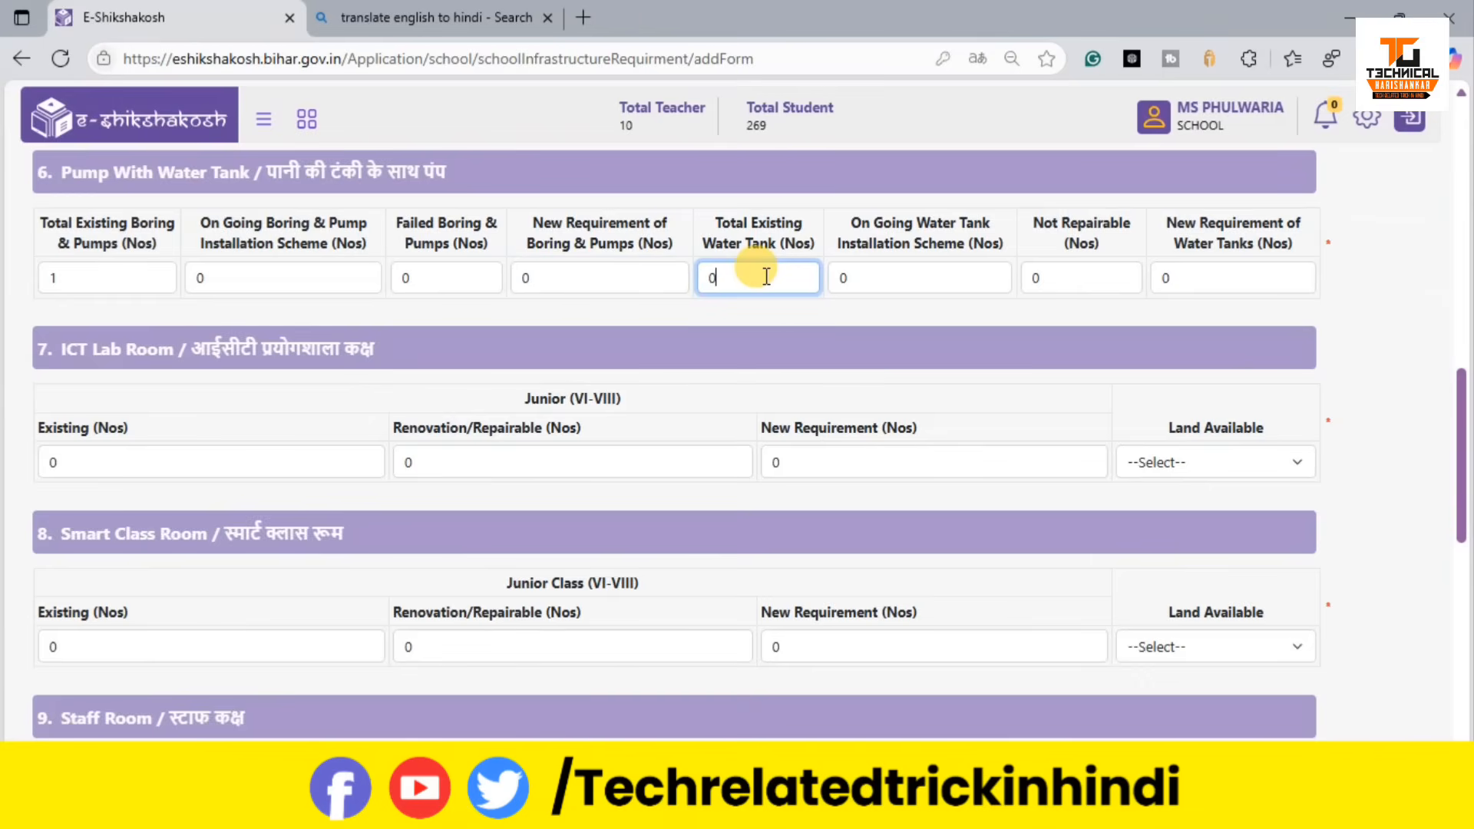
key("BackSpace")
type("1")
left_click(887, 281)
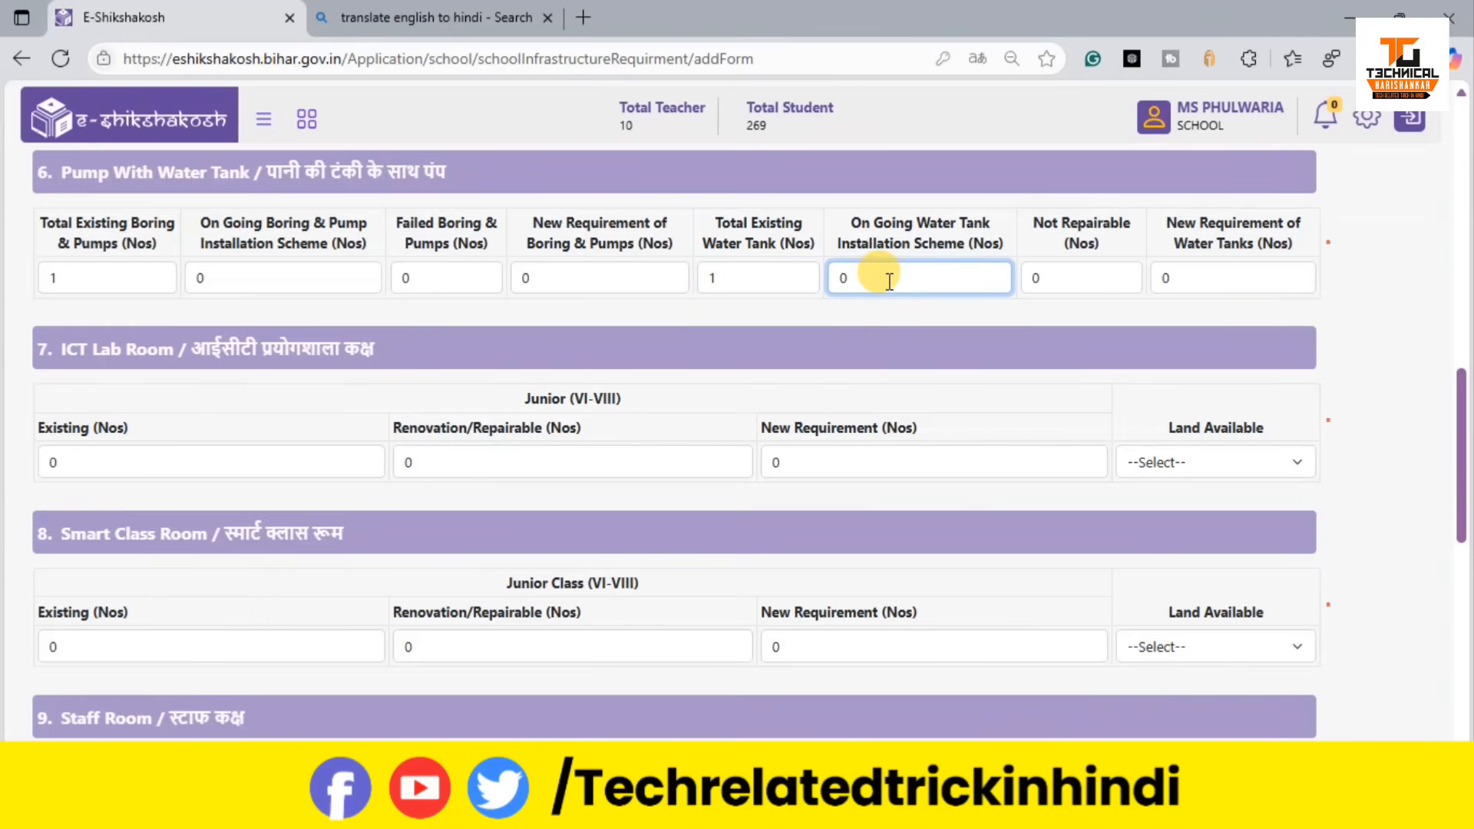
left_click(1073, 265)
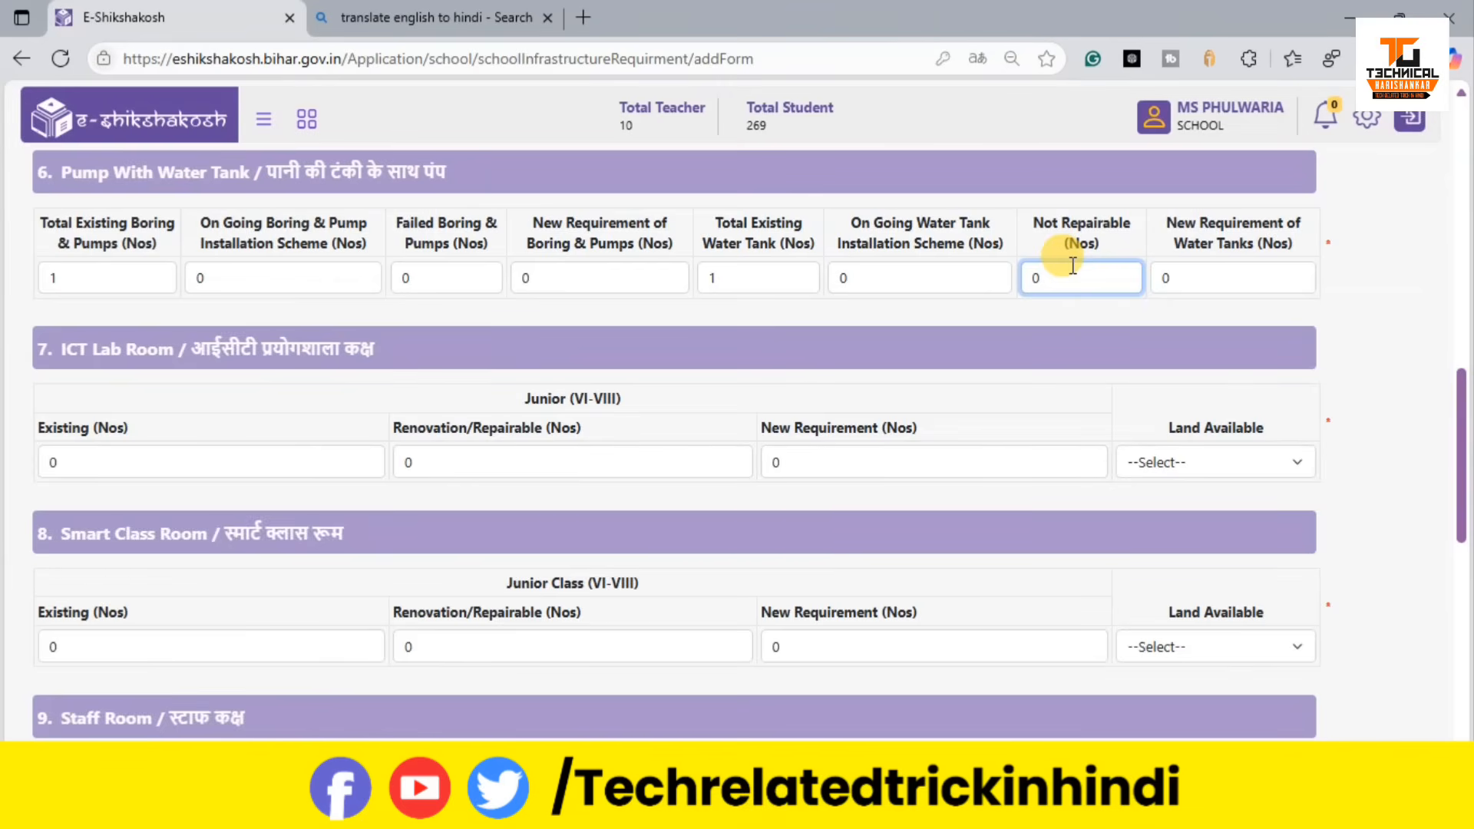
left_click(1190, 288)
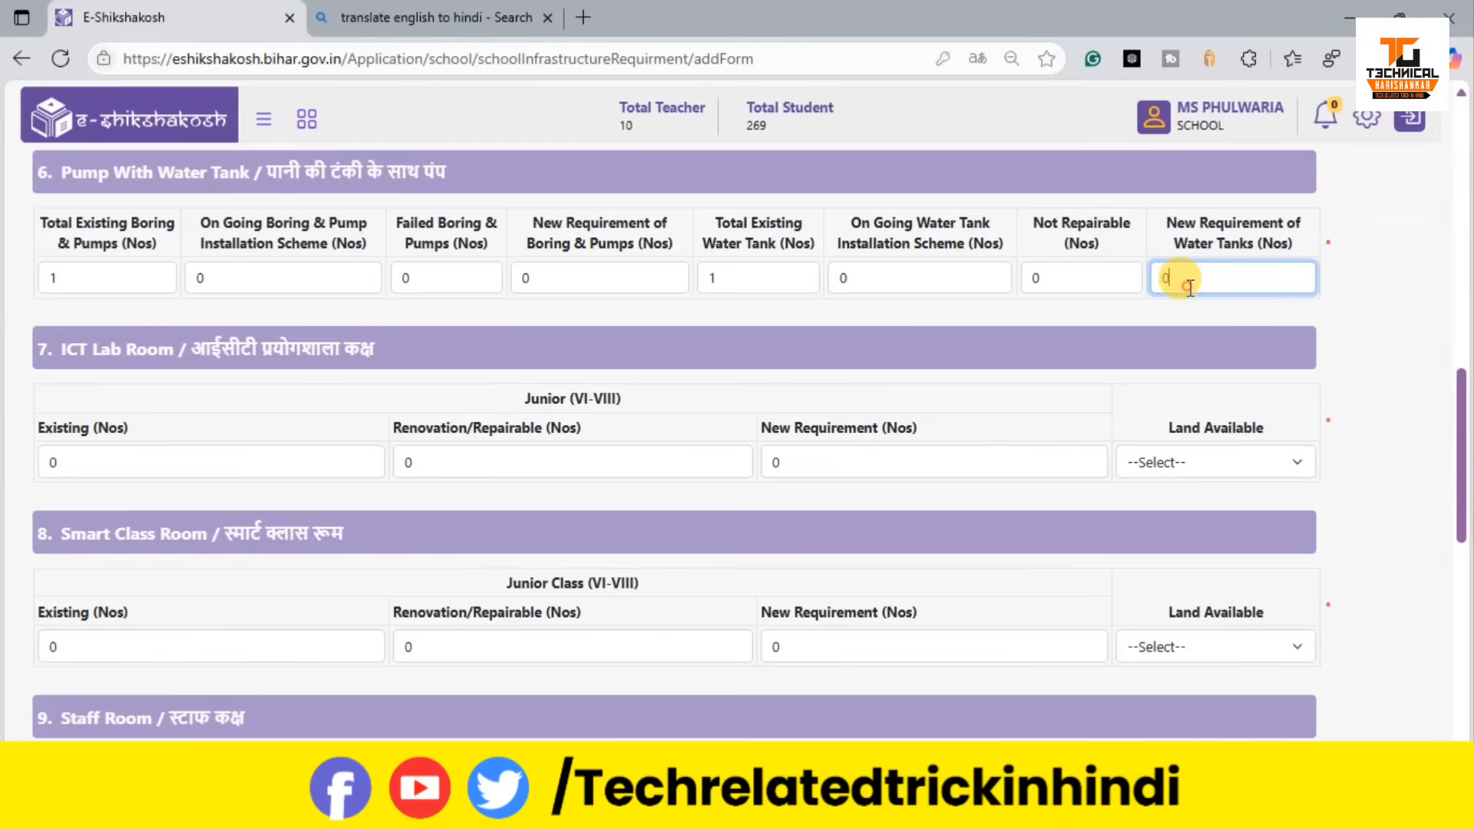
Step: Set the ICT lab room's new requirement to 1, leaving the existing and renovation counts at 0
scroll(675, 311, "down", 2)
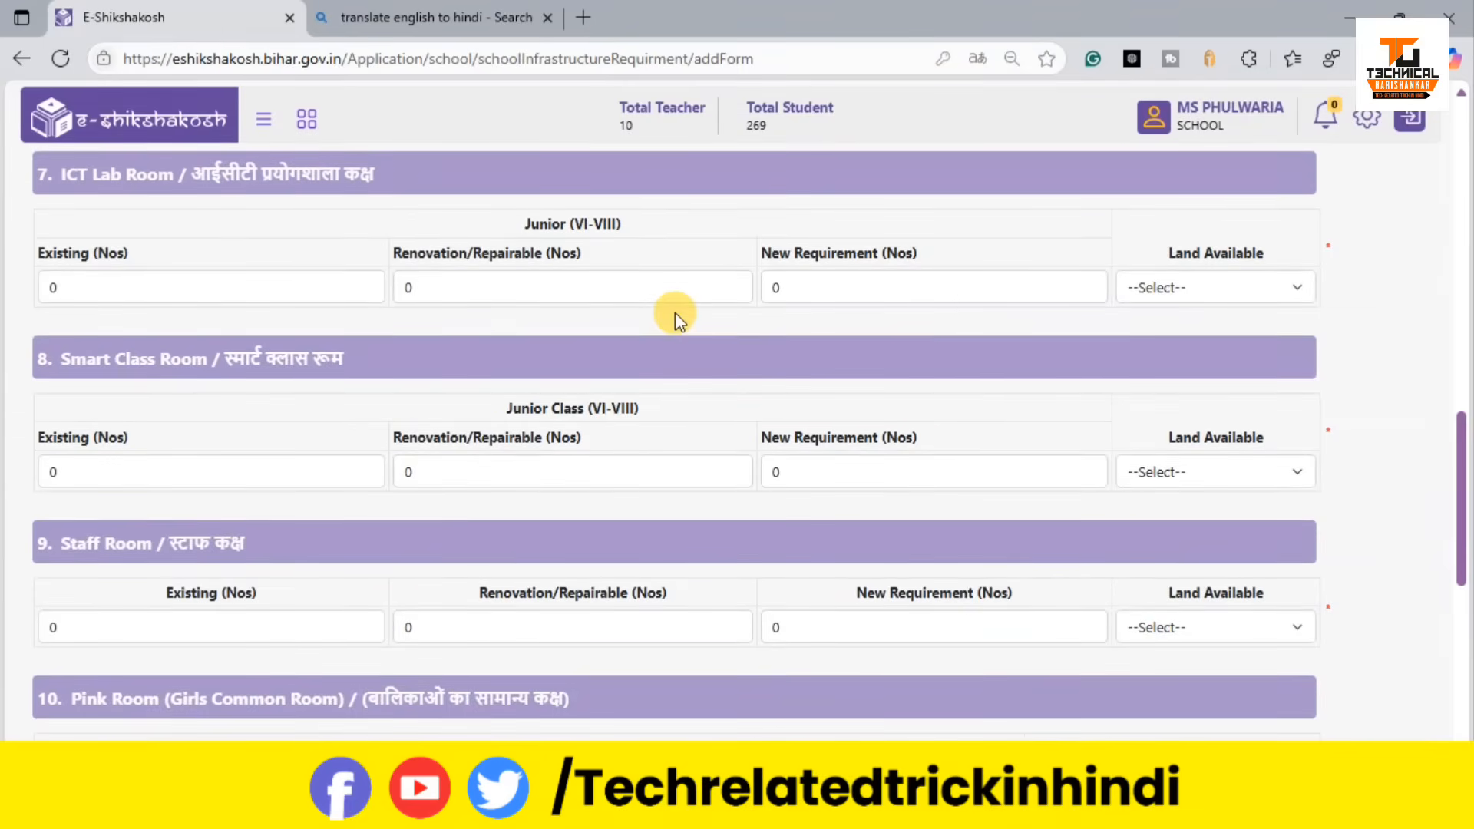
left_click(69, 289)
left_click(458, 288)
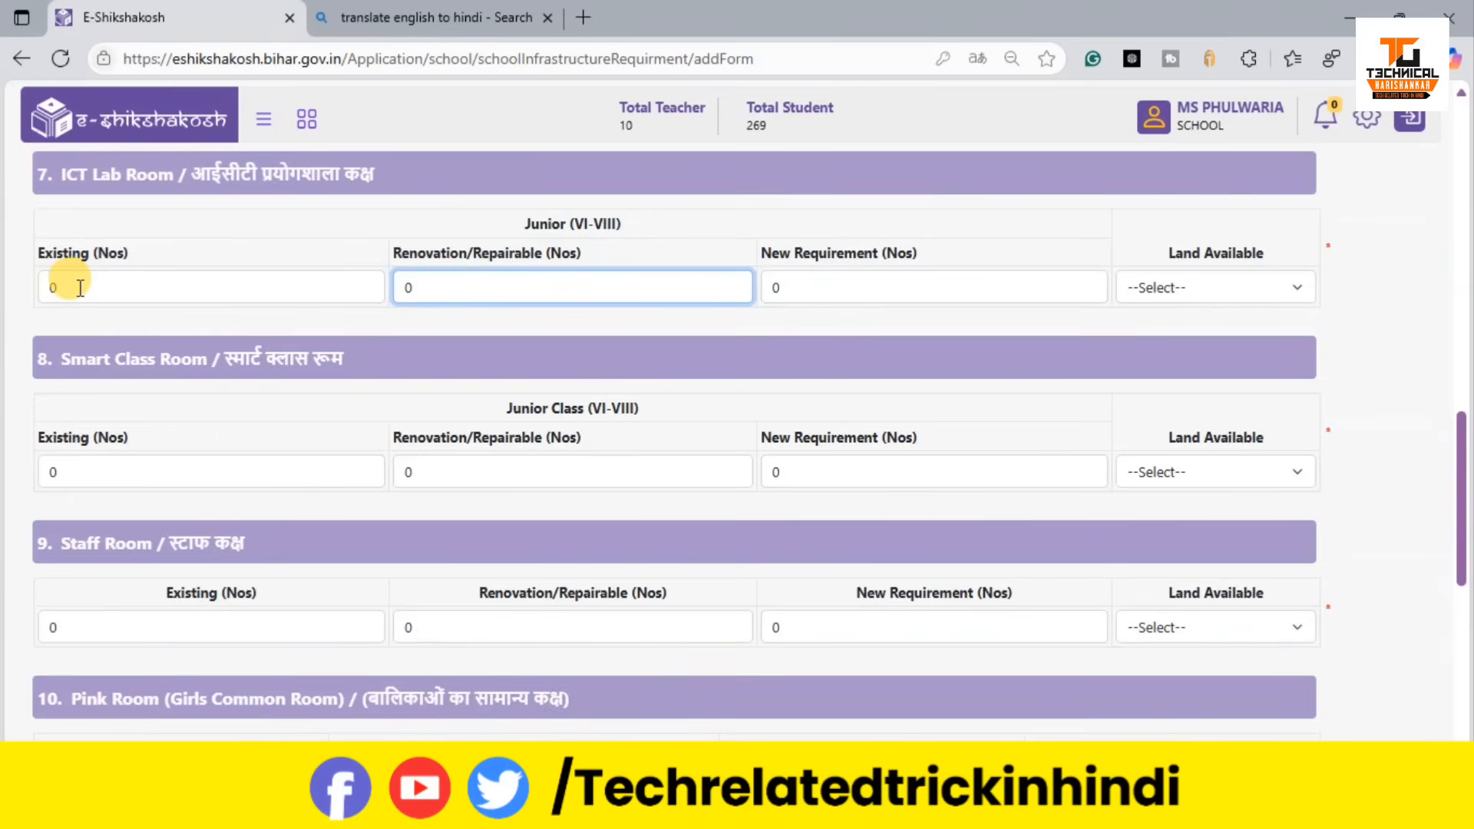
left_click(857, 291)
key("BackSpace")
type("1")
left_click(941, 329)
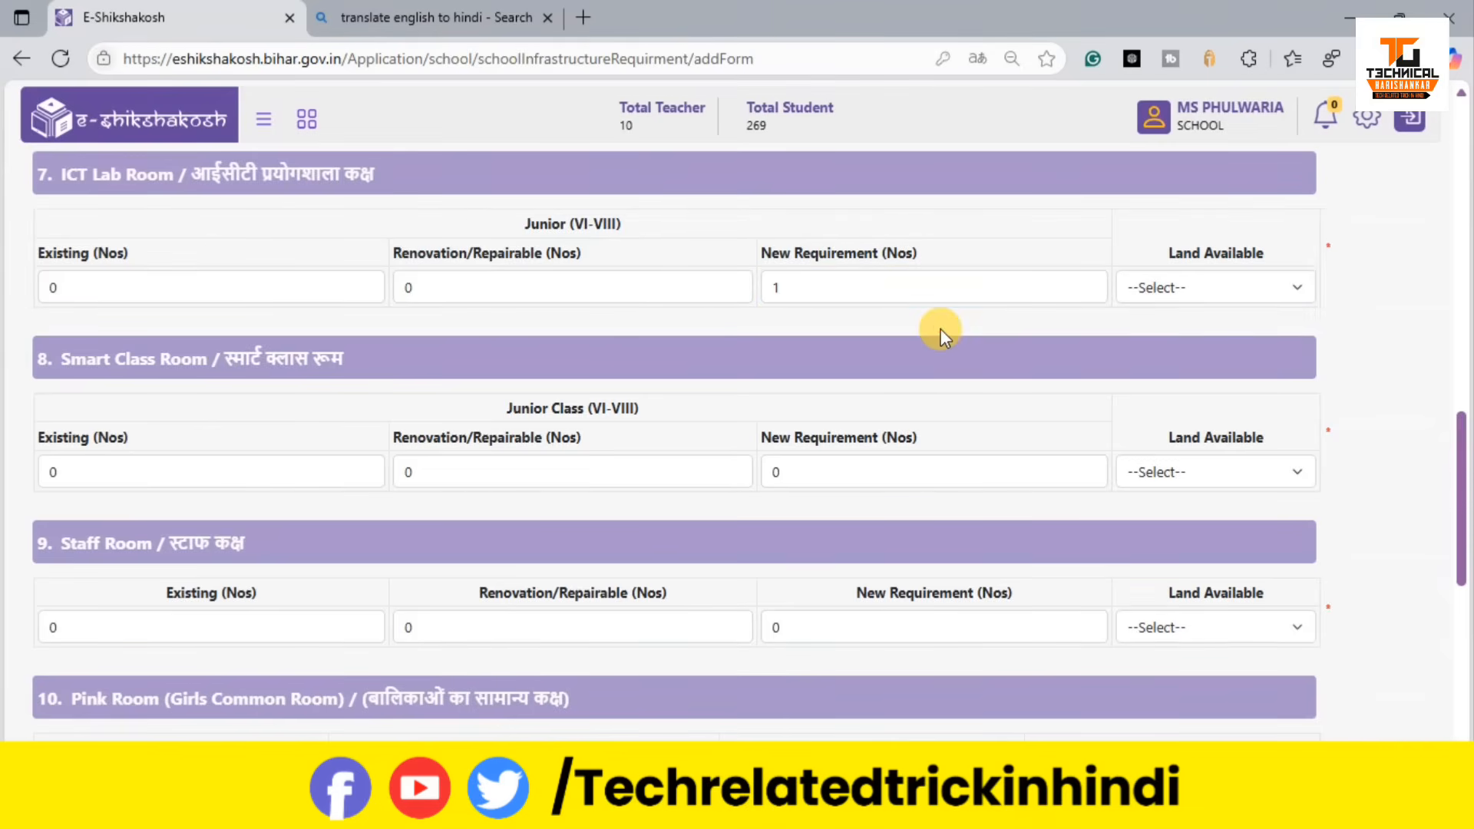
Step: Set land available to No for the ICT lab room and choose 1st Floor for construction over the existing building
left_click(1204, 282)
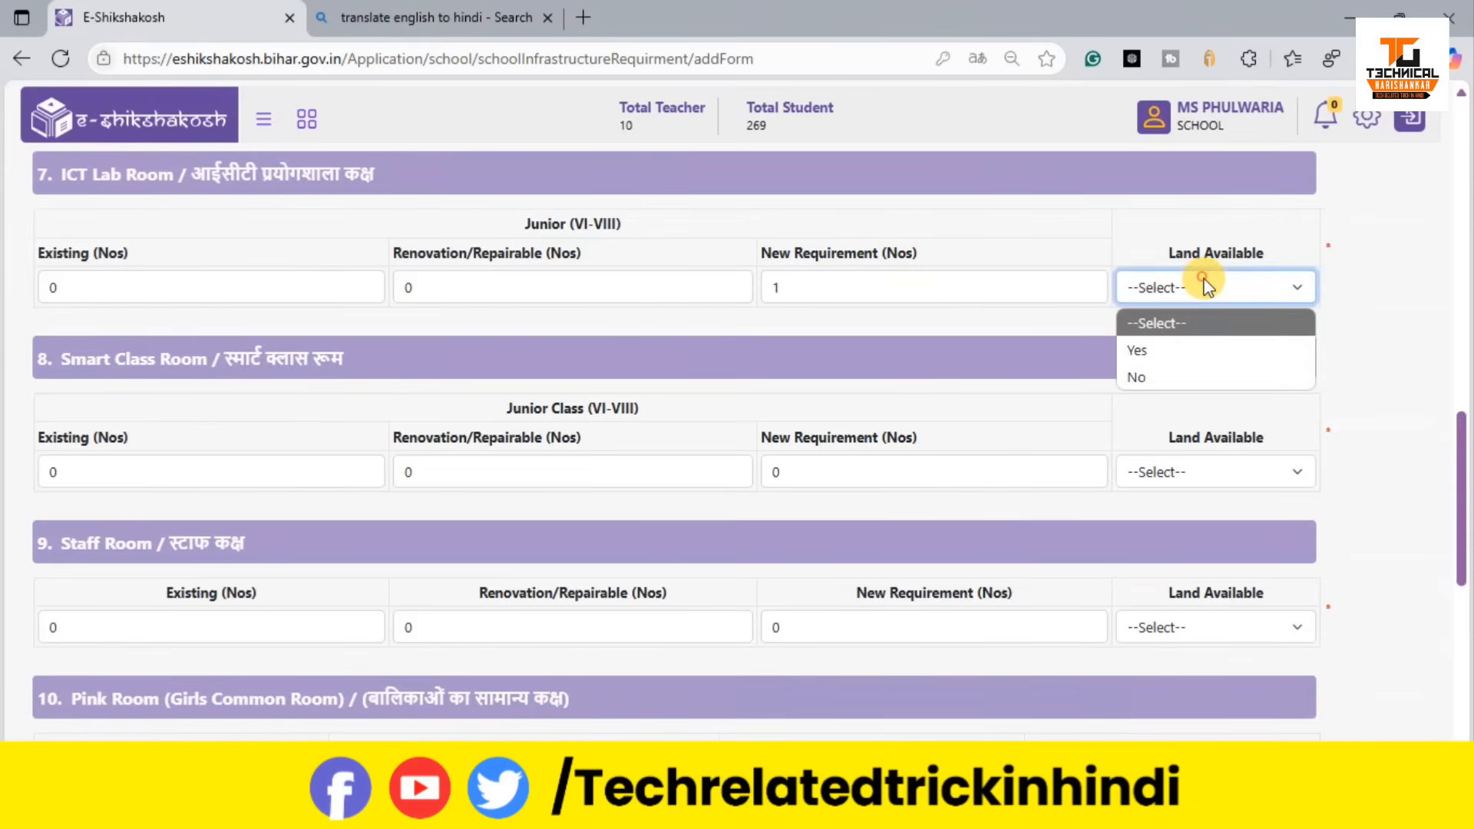
left_click(1150, 367)
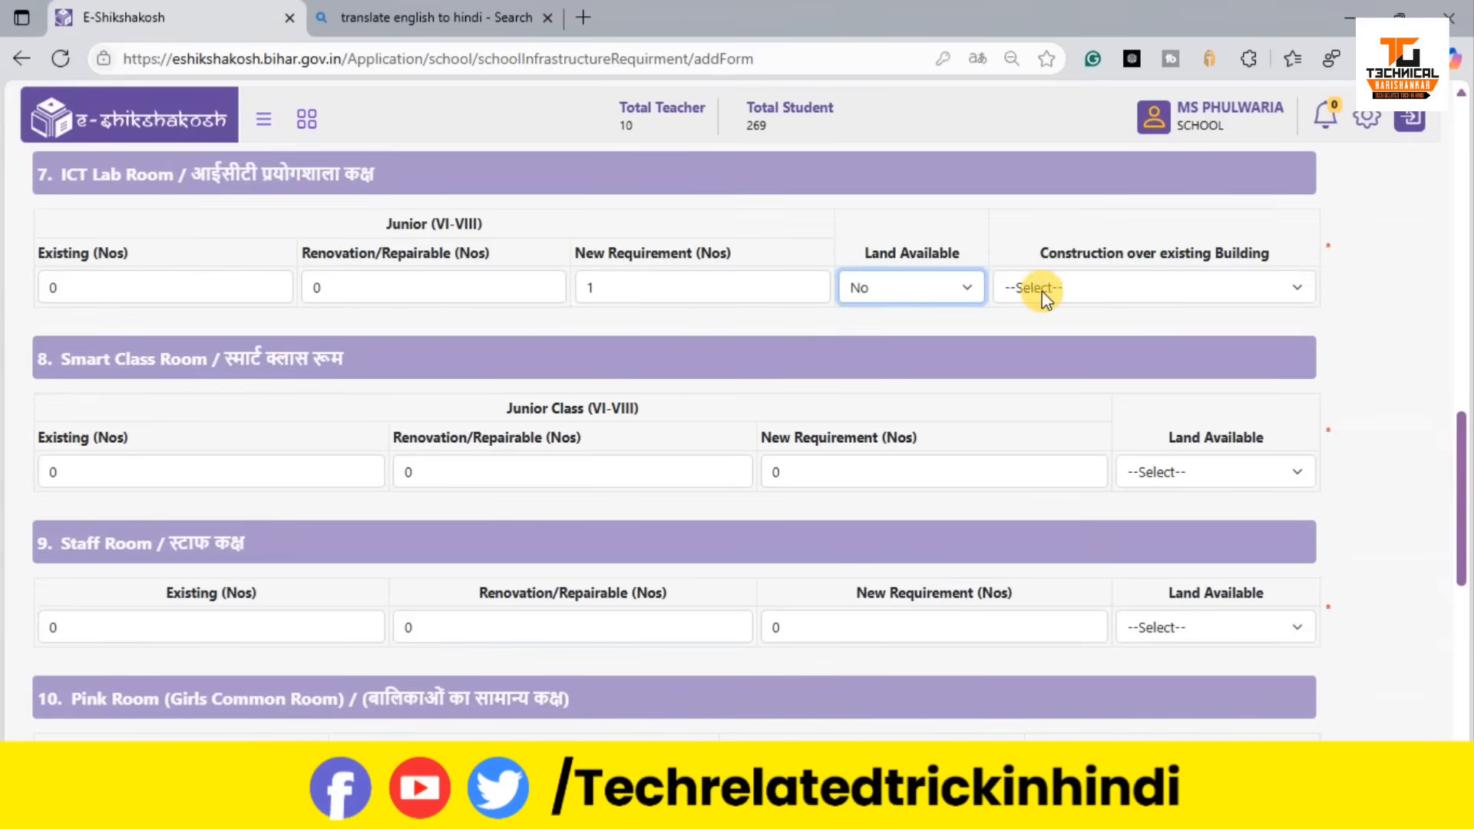
left_click(1062, 291)
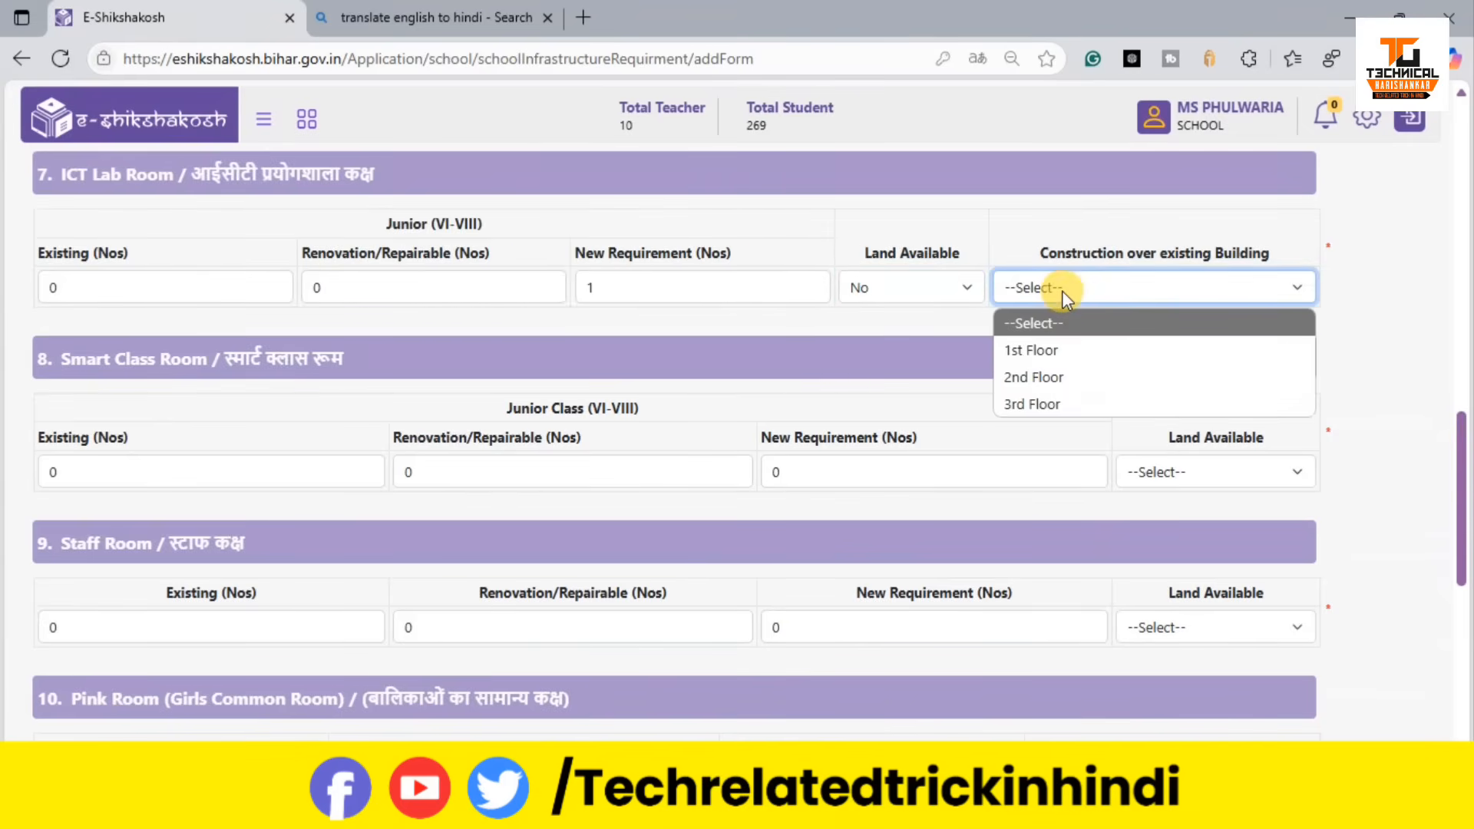
left_click(1052, 353)
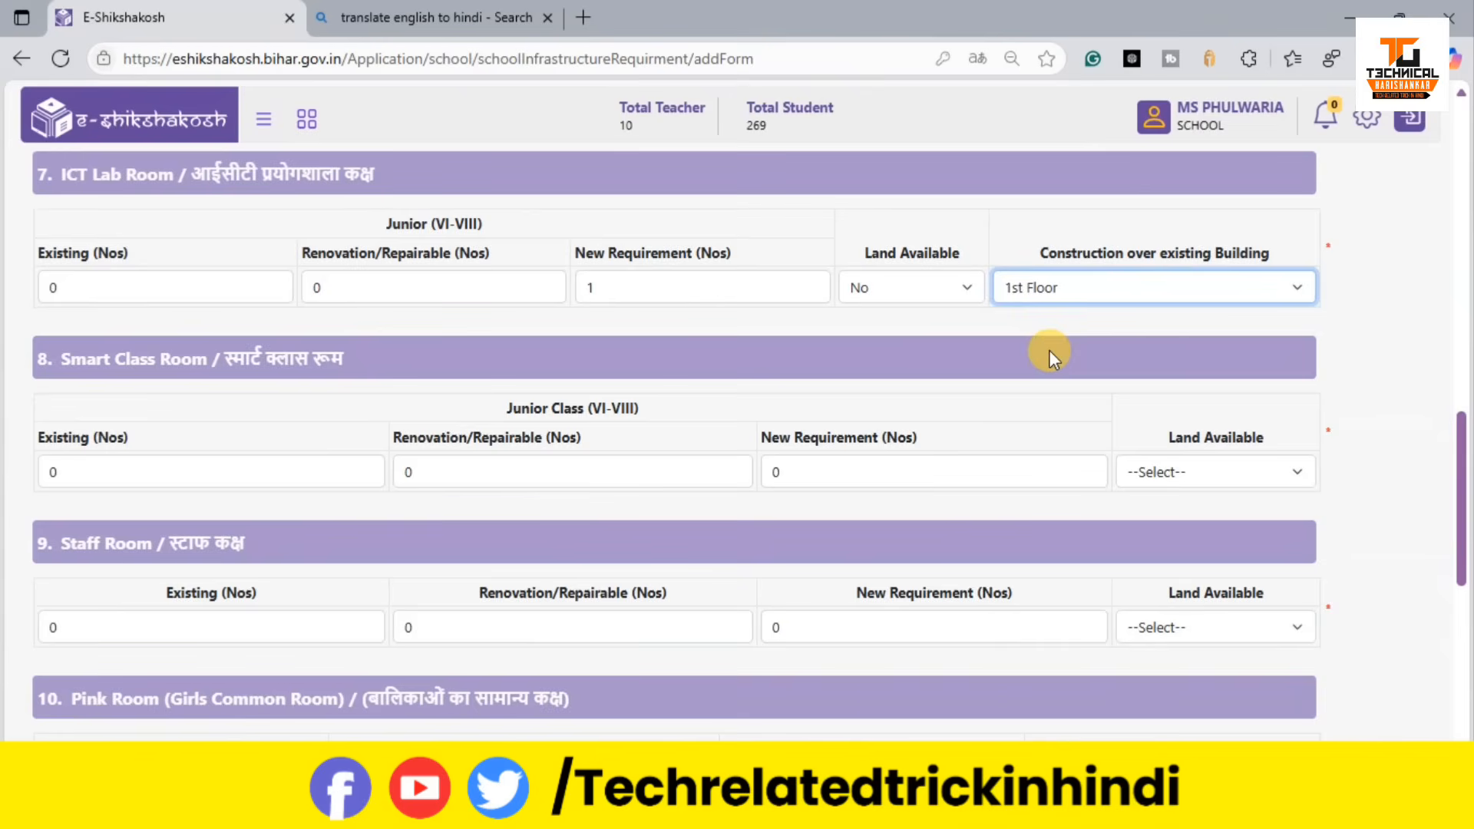
Step: Set the smart class room's new requirement to 1
scroll(329, 416, "down", 3)
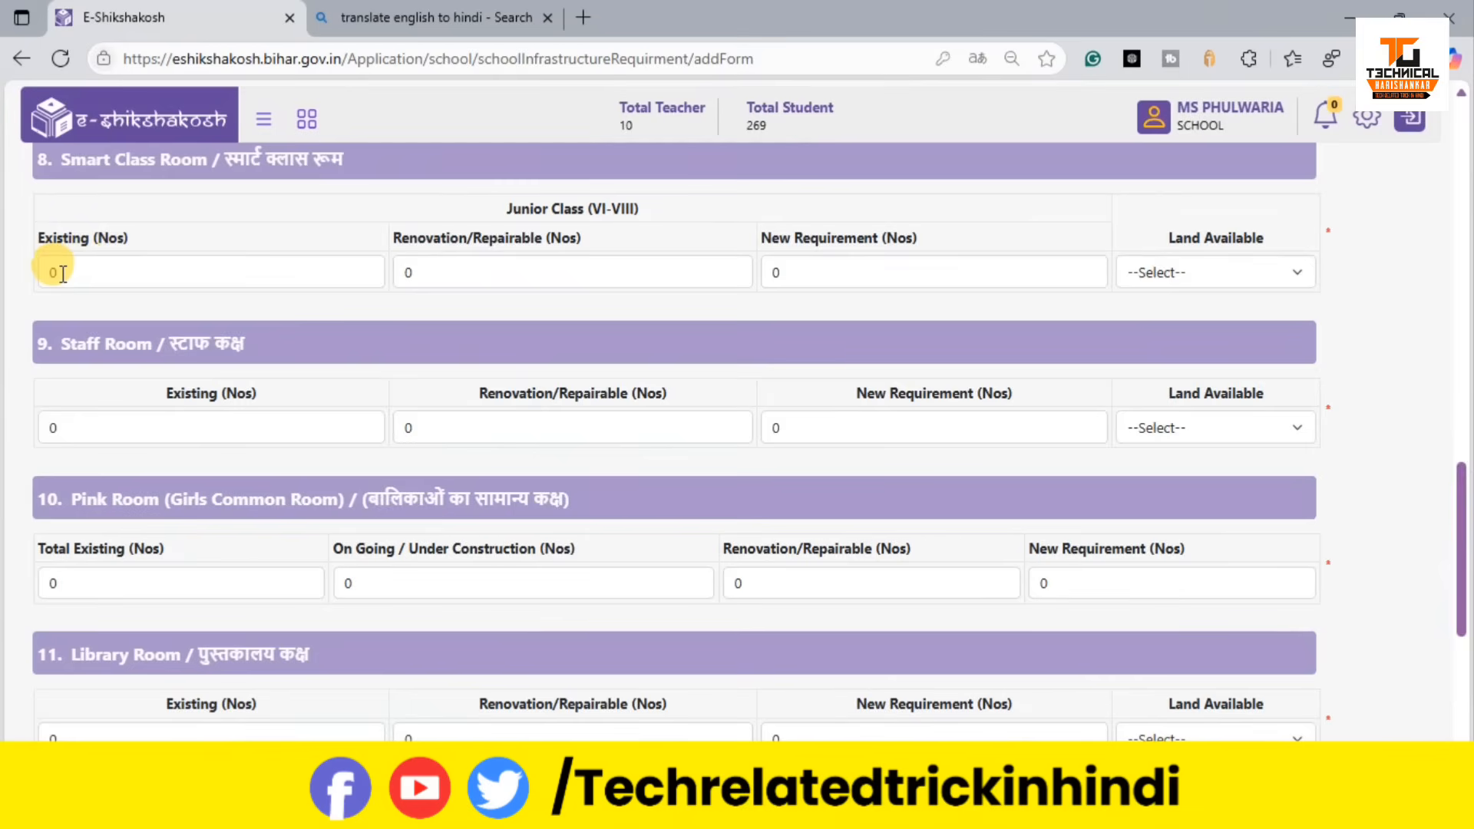
left_click(796, 282)
key("BackSpace")
type("1")
left_click(906, 300)
Step: Set land available to No for the smart class room and choose 1st Floor for construction over the existing building
left_click(1177, 269)
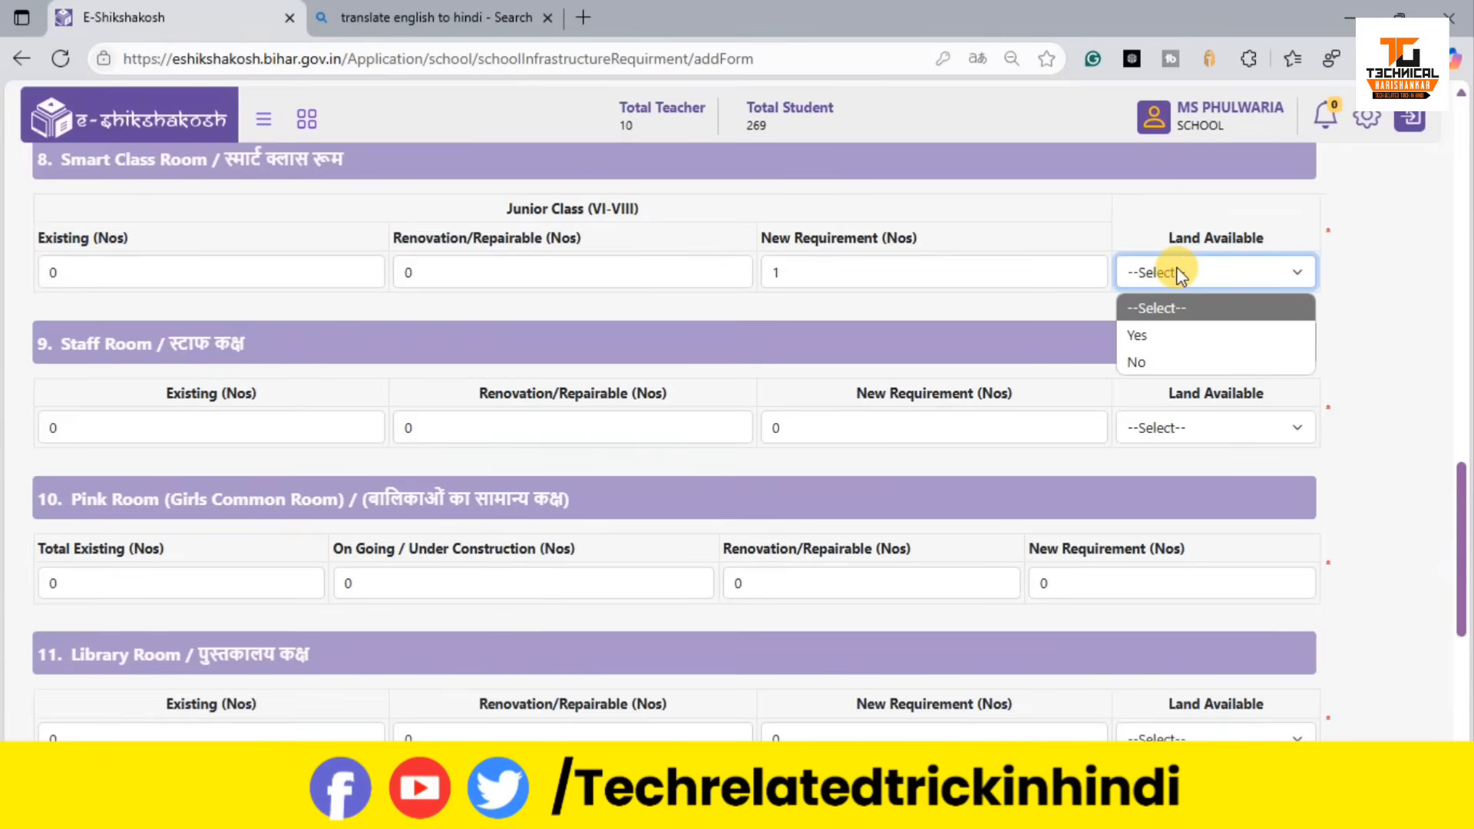
left_click(1153, 361)
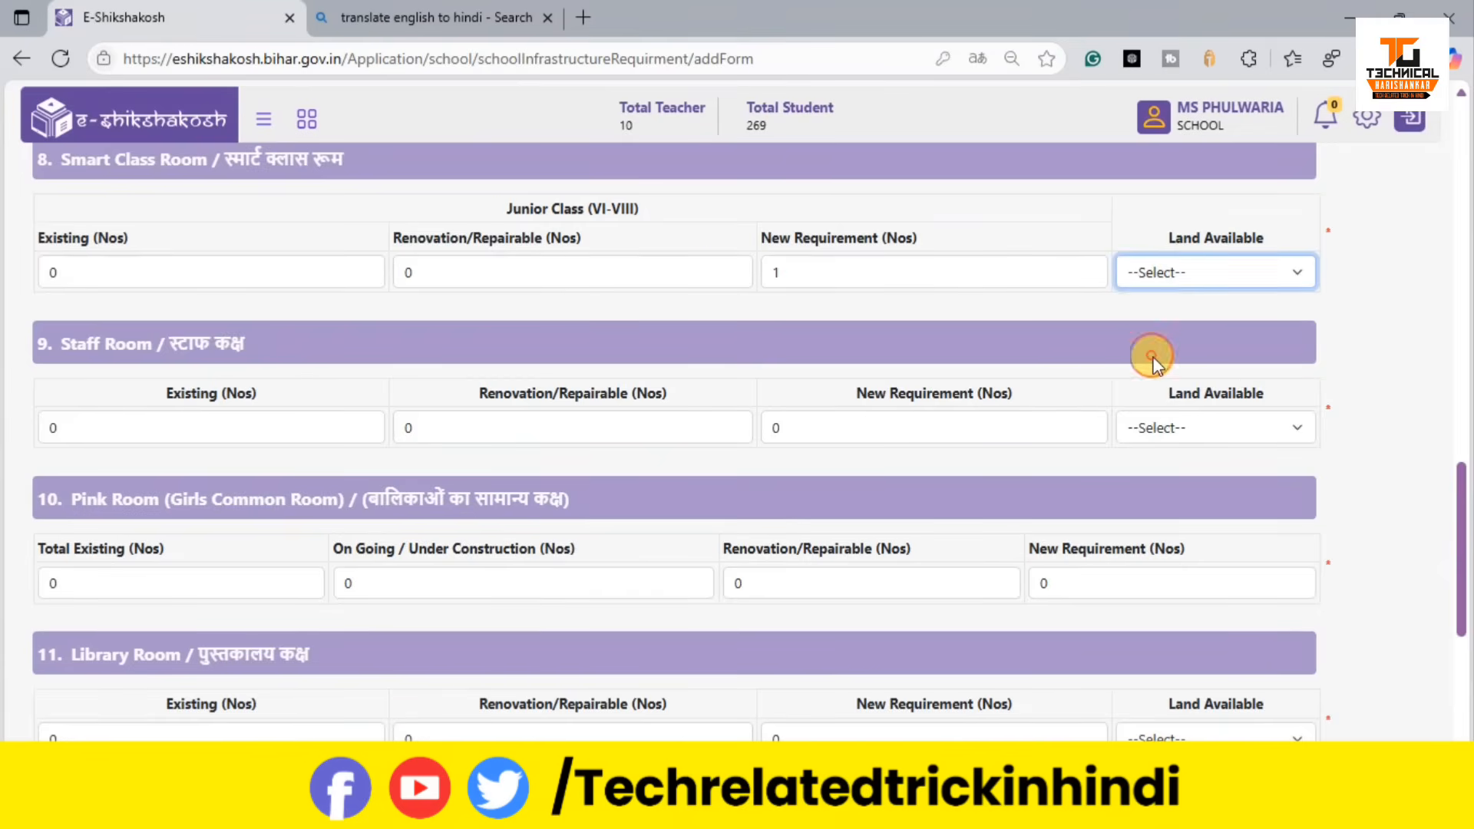
left_click(1139, 273)
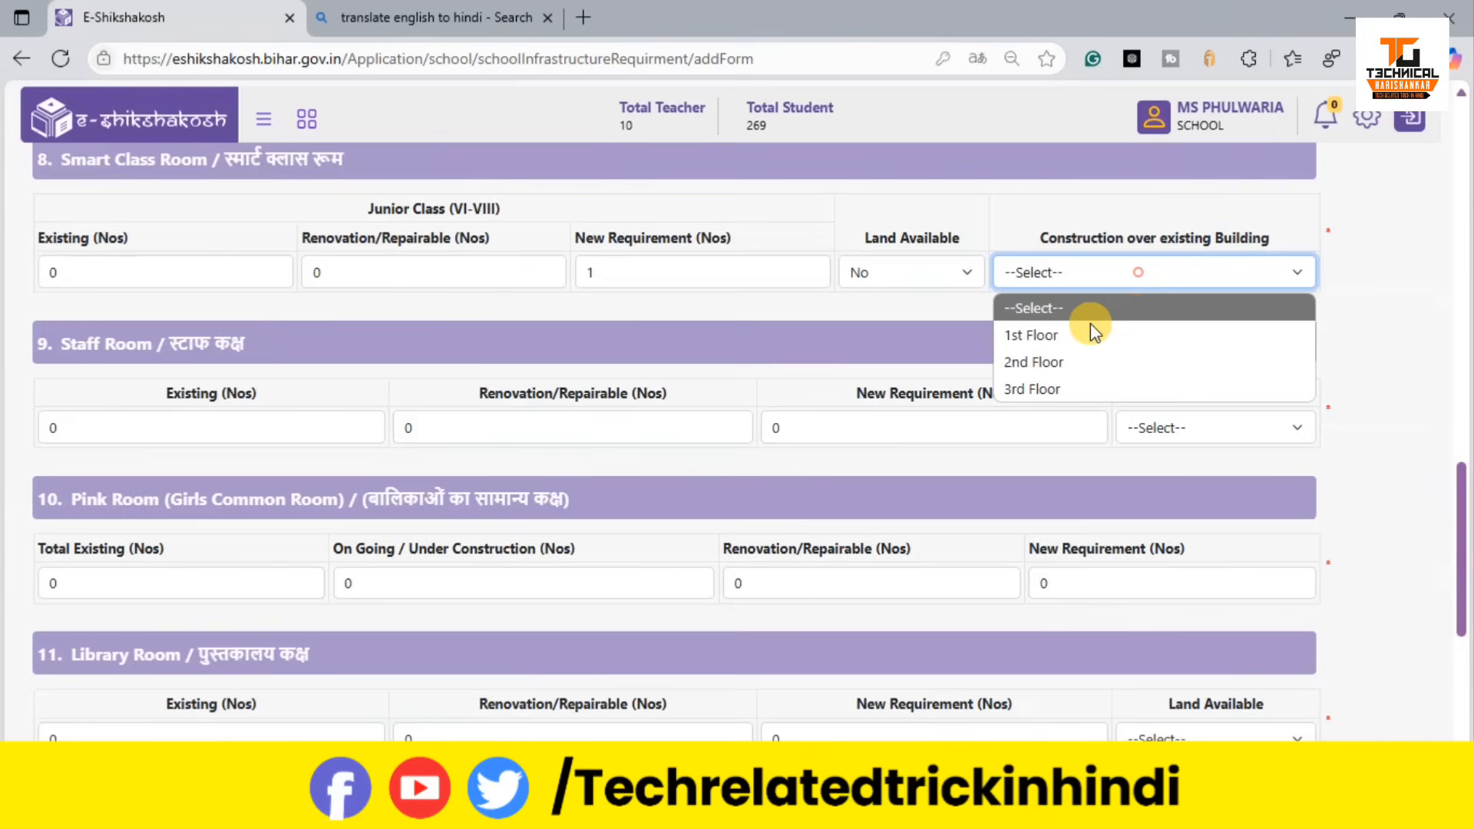
left_click(1054, 338)
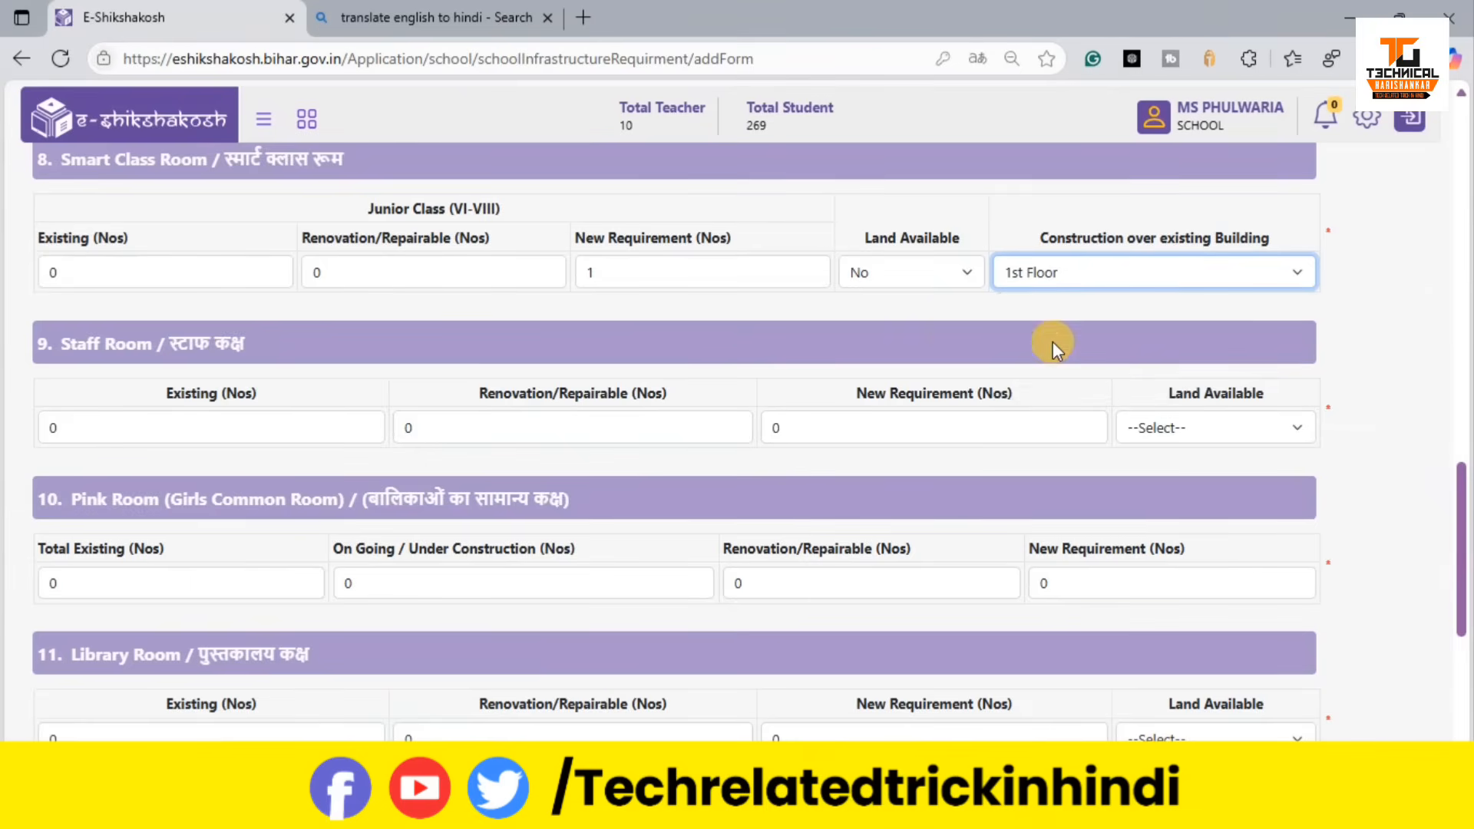
Step: Set the staff room's new requirement to 1 and its land available to No, leaving the existing count at 0
scroll(488, 347, "down", 2)
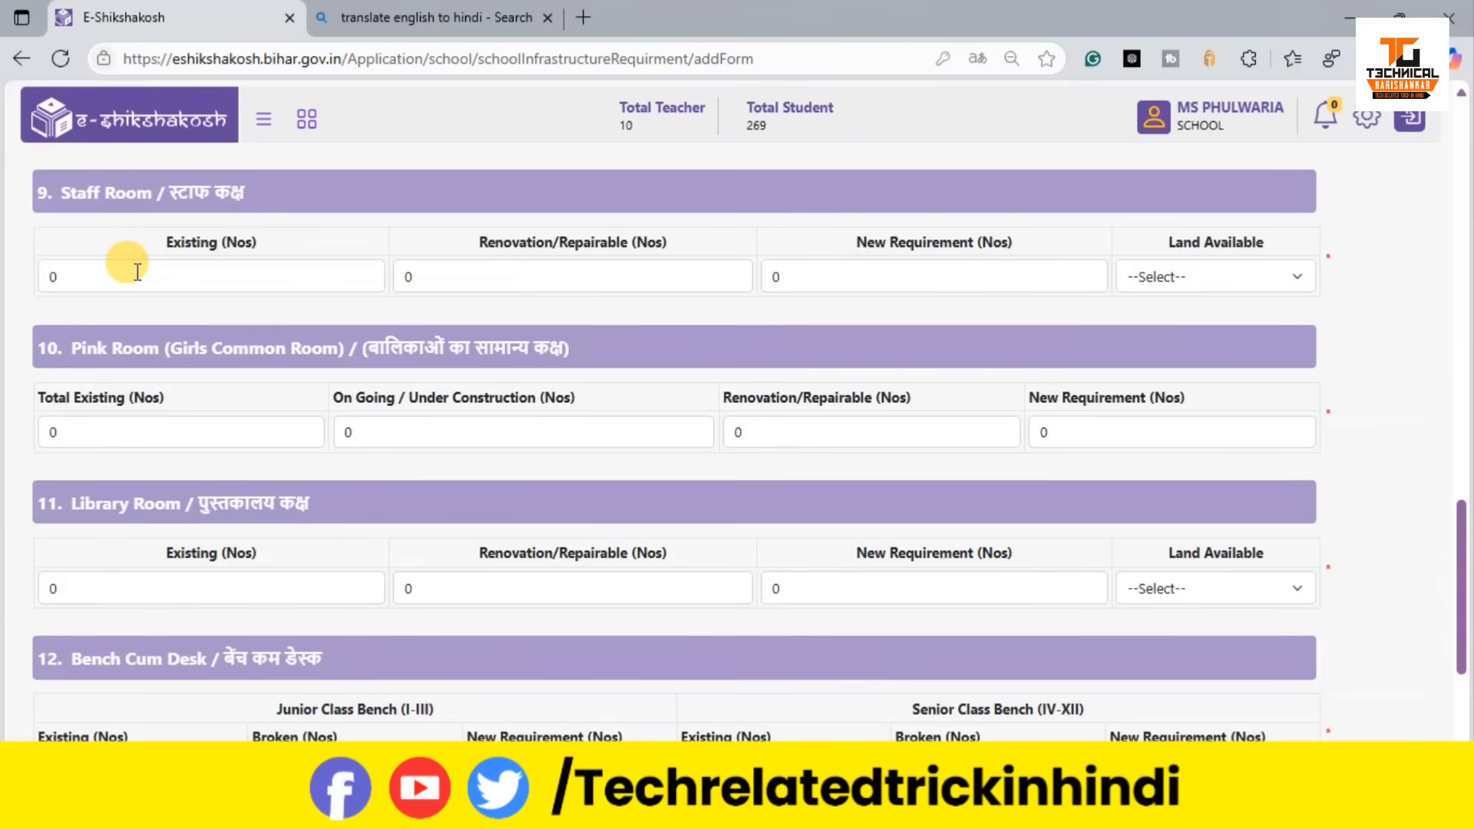
double_click(137, 272)
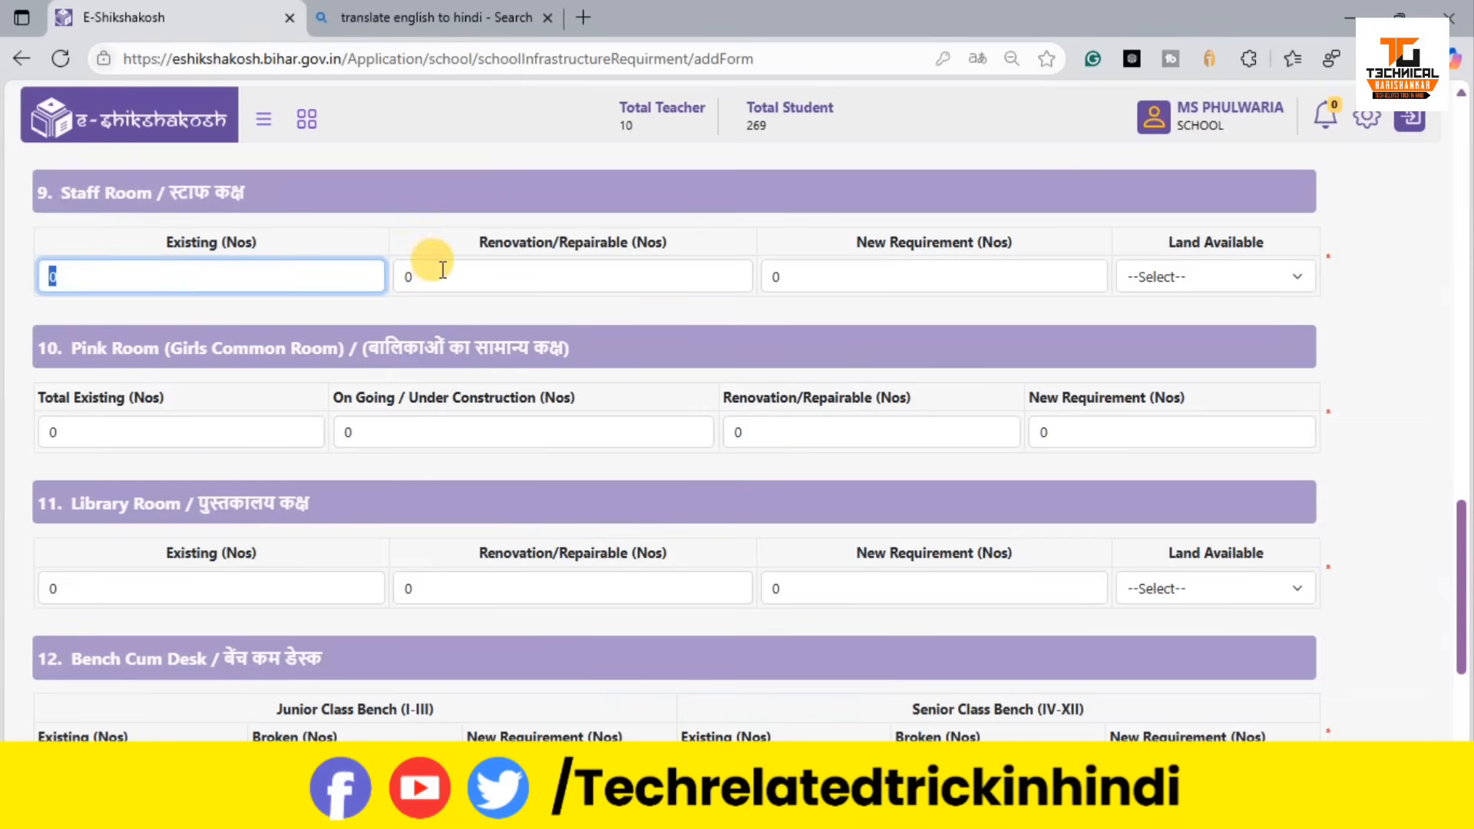
left_click(835, 278)
key("BackSpace")
type("1")
left_click(1273, 272)
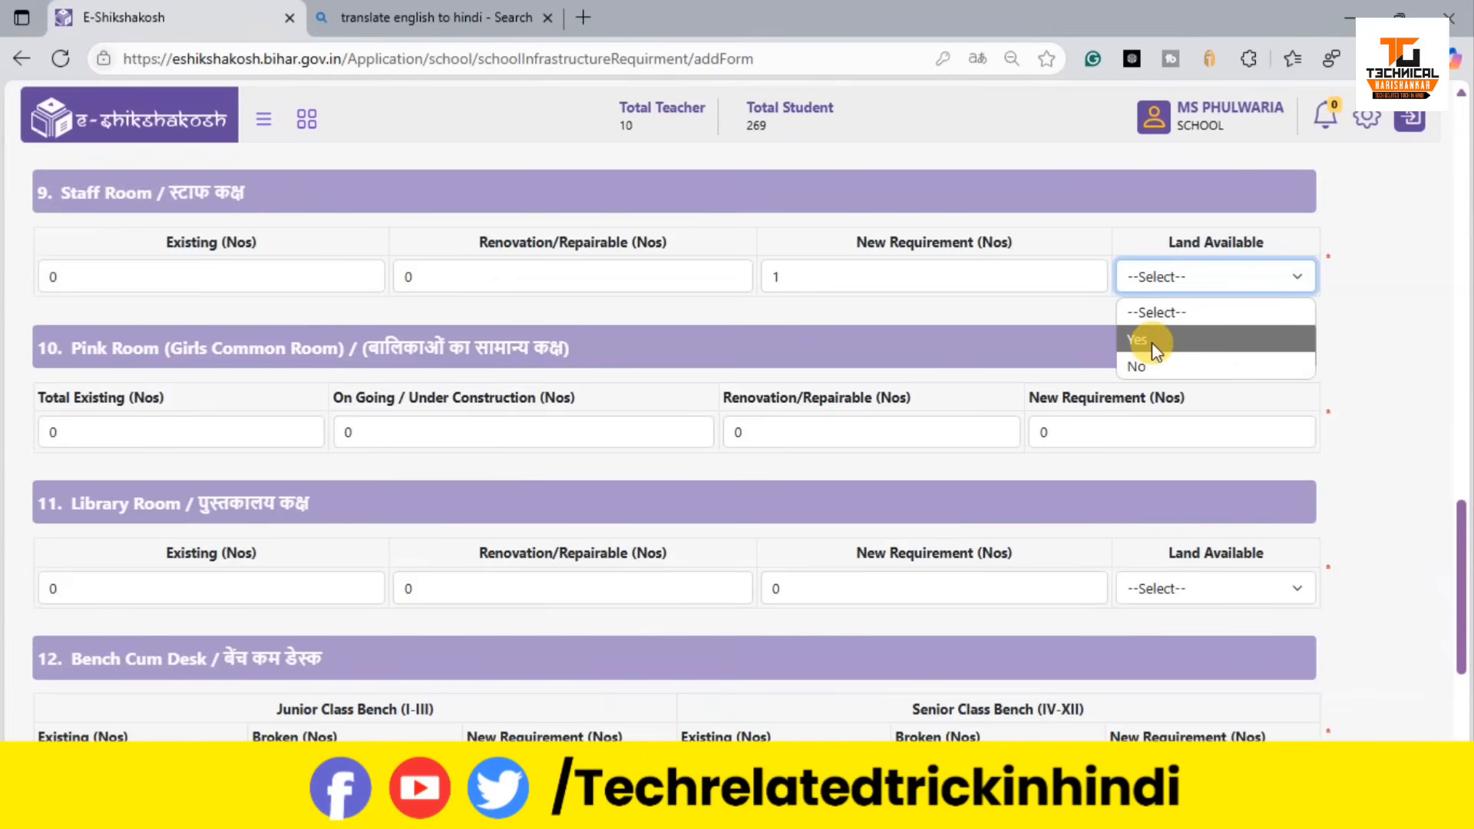
left_click(1148, 358)
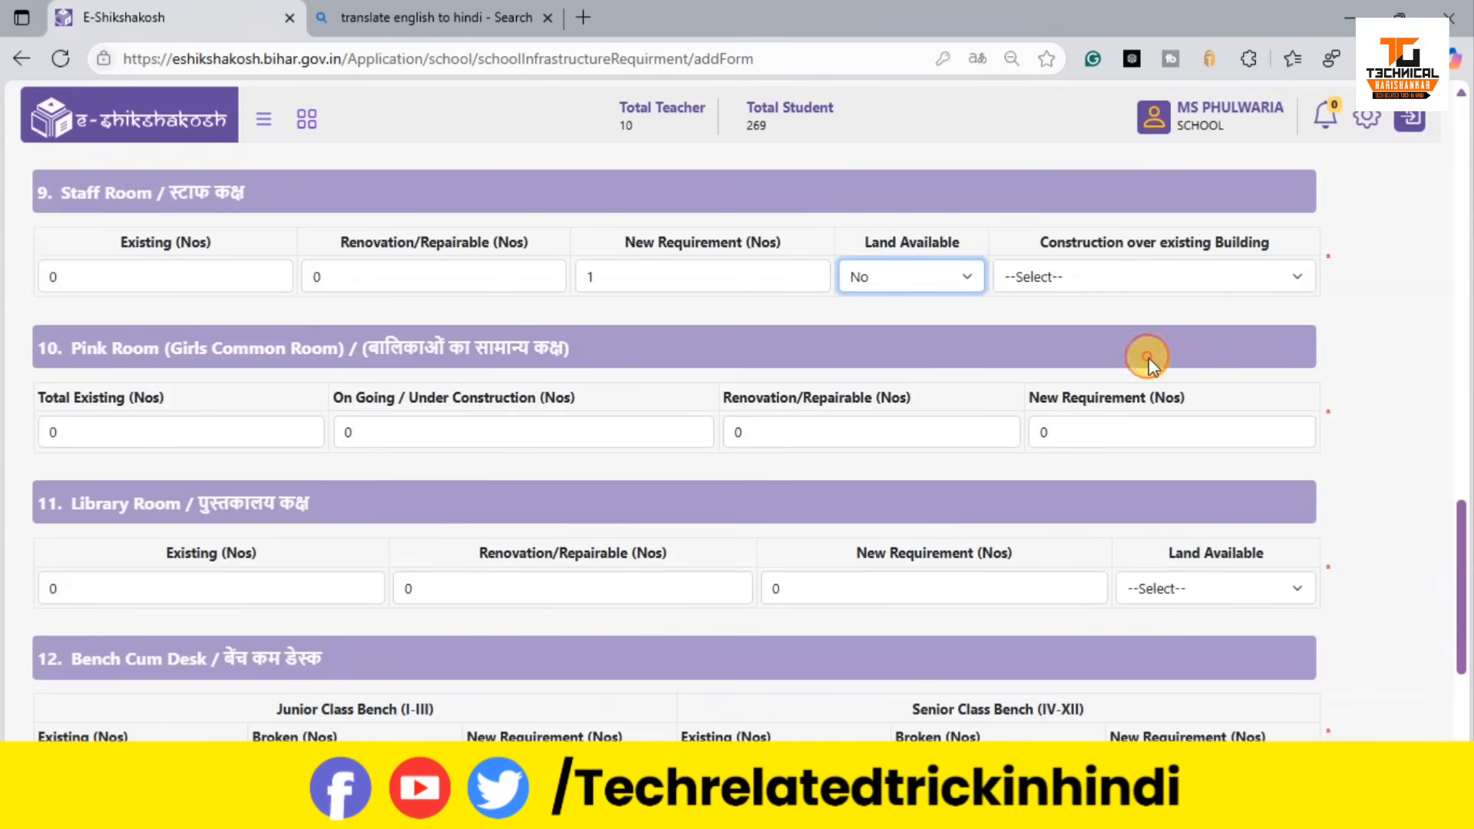
Step: Try setting the staff room's land available to Yes with On Ground Floor set to No
left_click(914, 292)
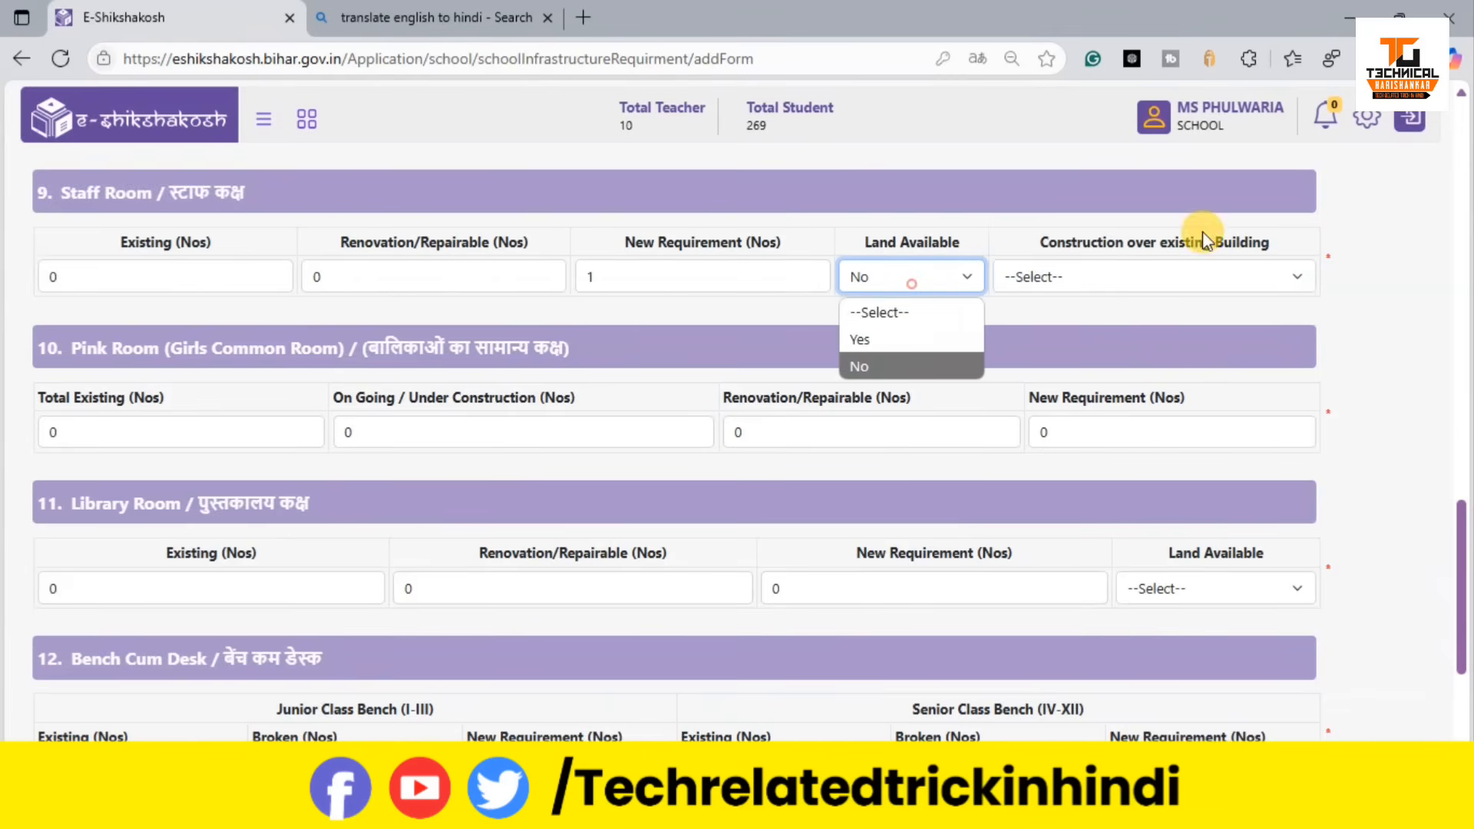
left_click(919, 332)
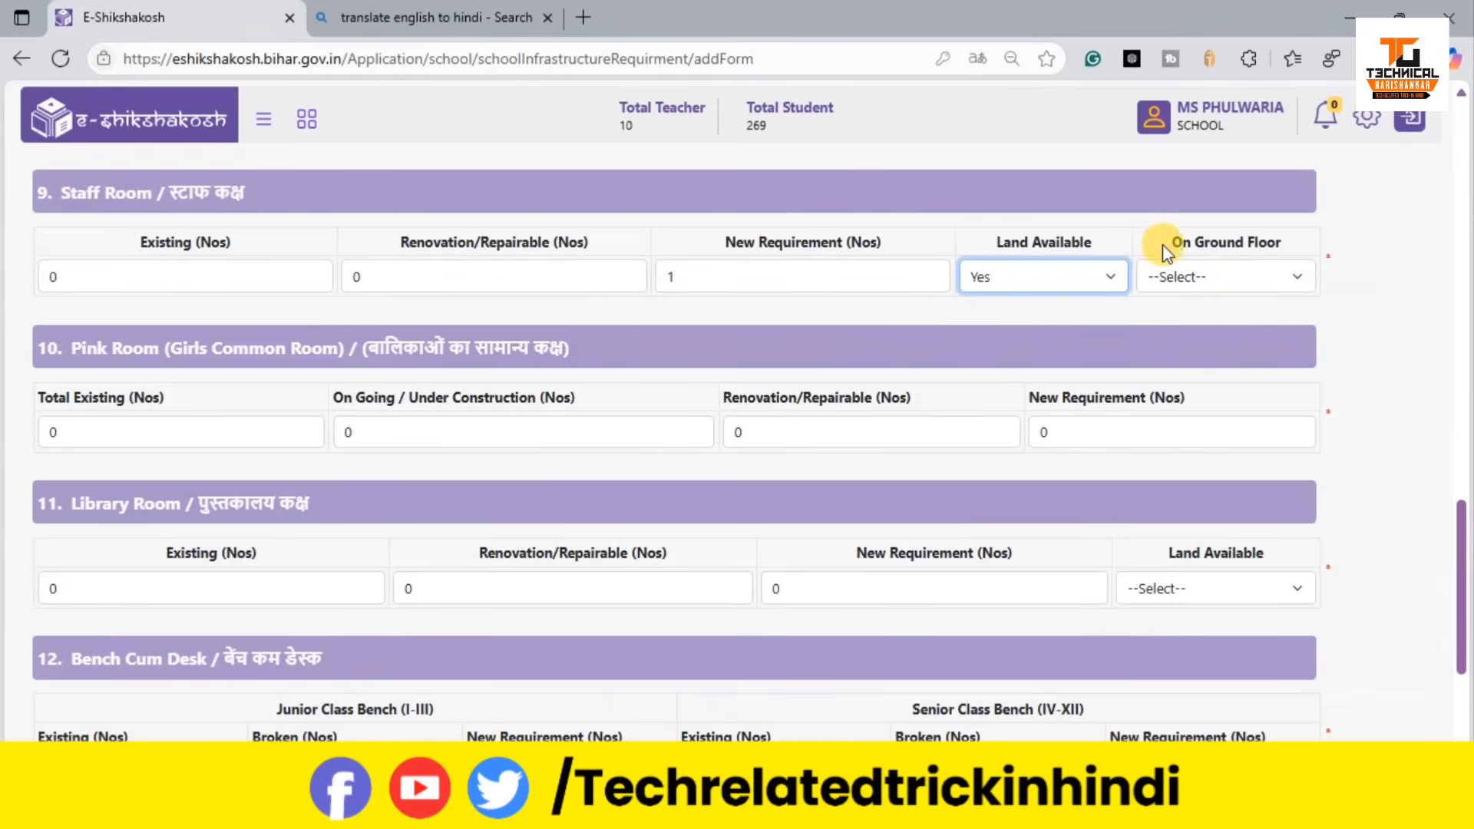
left_click(1199, 275)
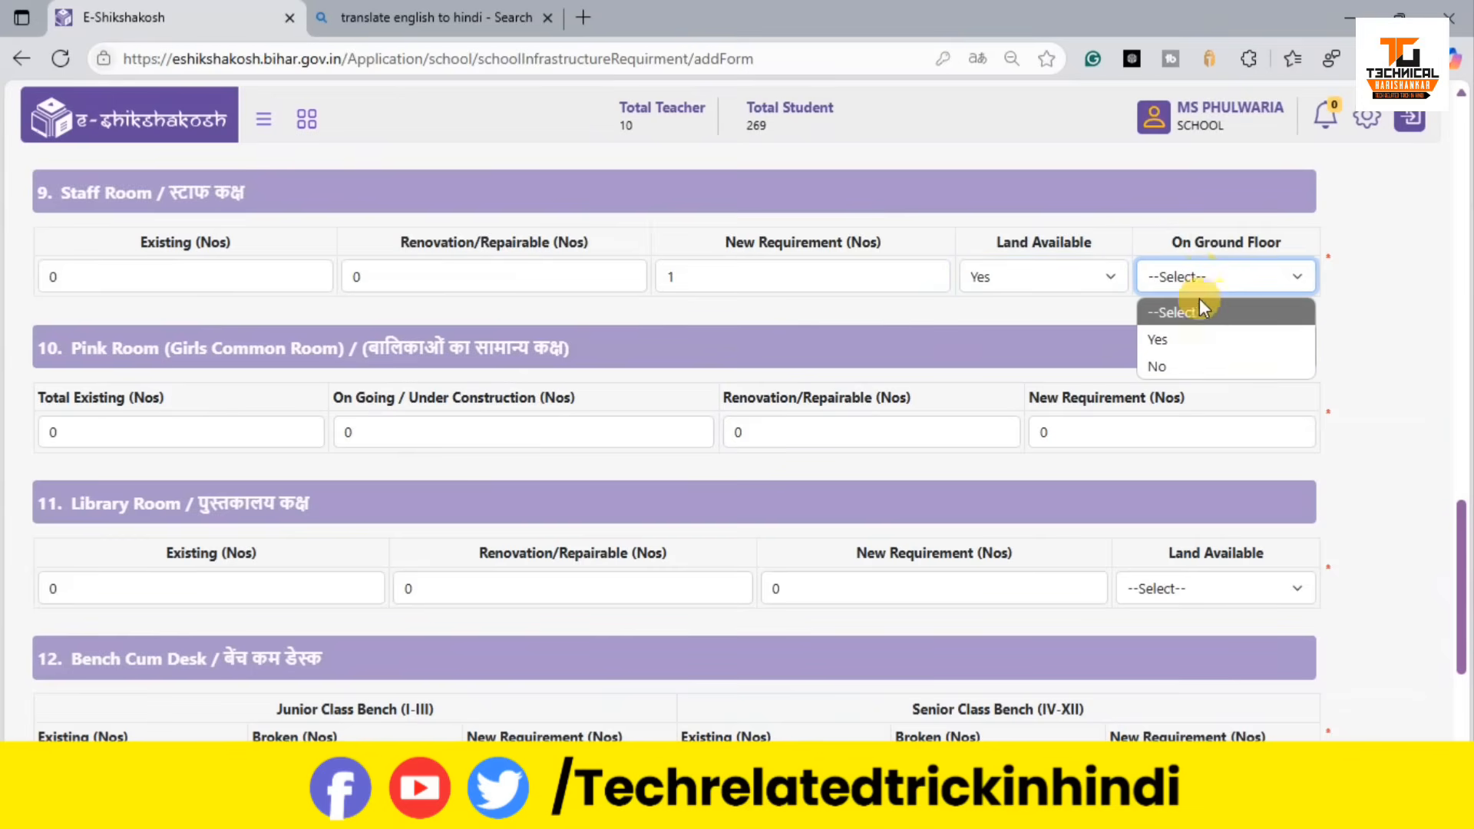
left_click(1163, 360)
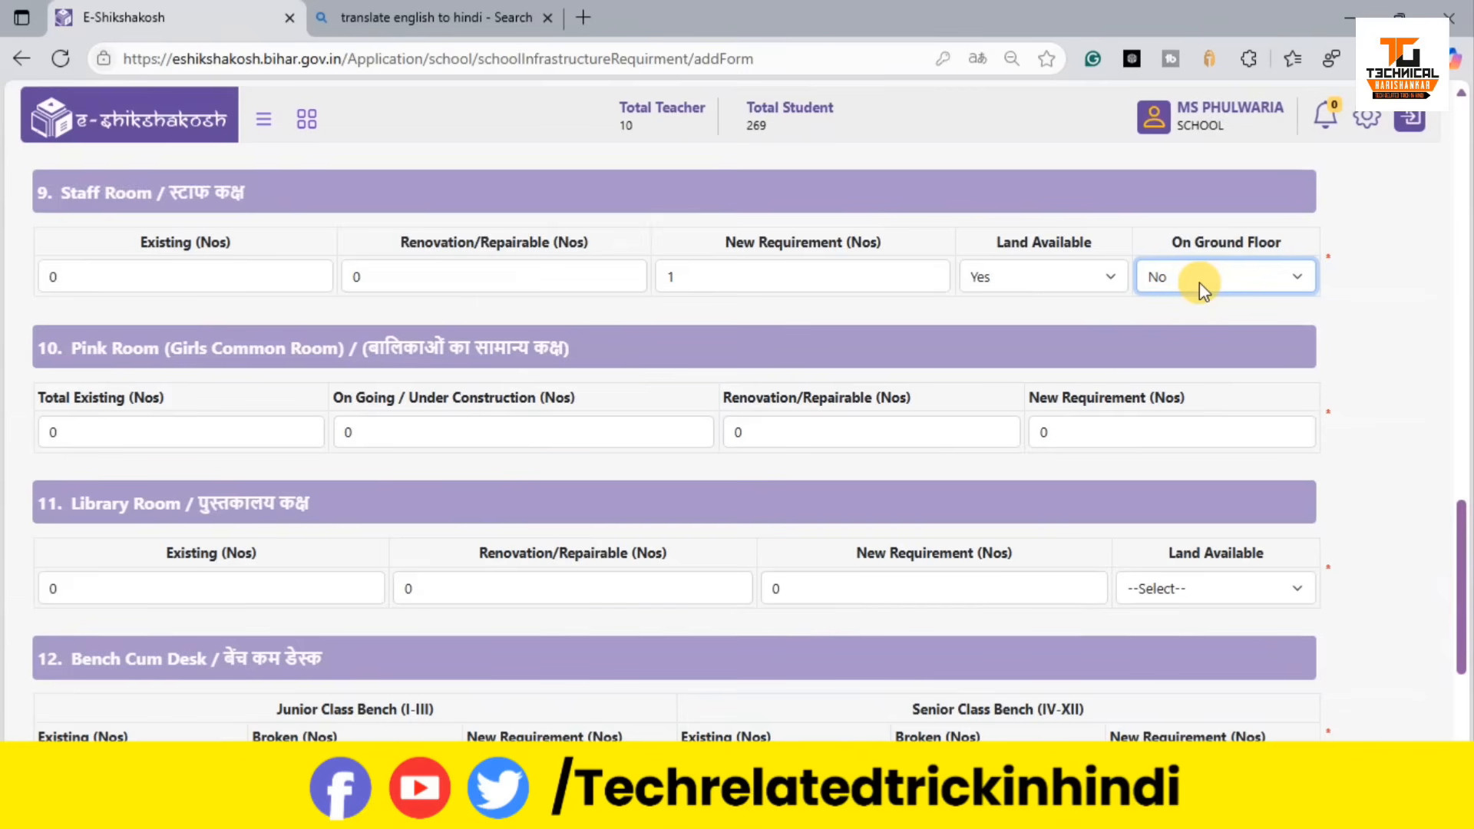
Step: Set the staff room's land available to No and choose 1st Floor for construction over the existing building
left_click(1023, 276)
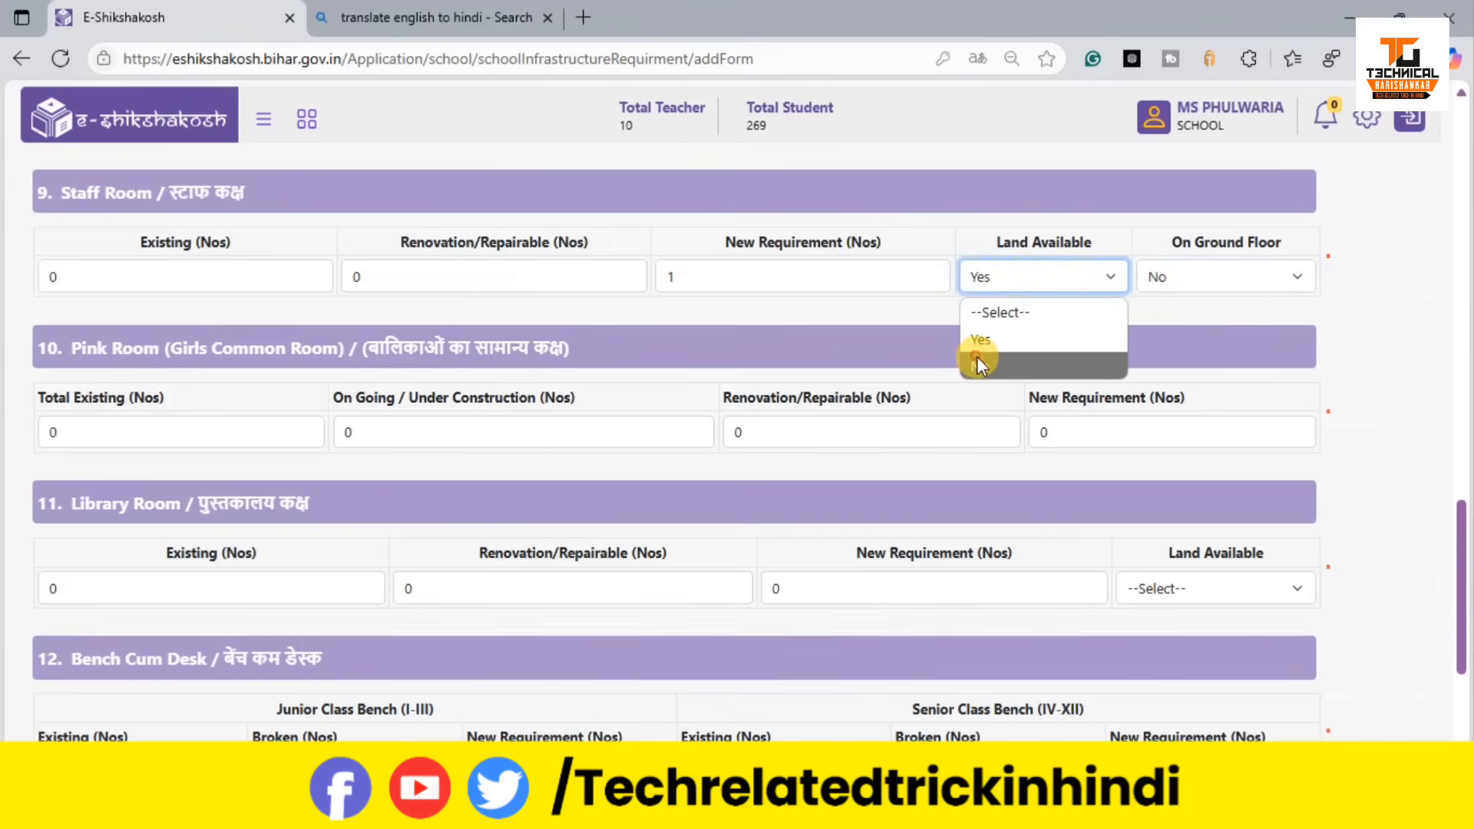
left_click(977, 356)
left_click(1159, 275)
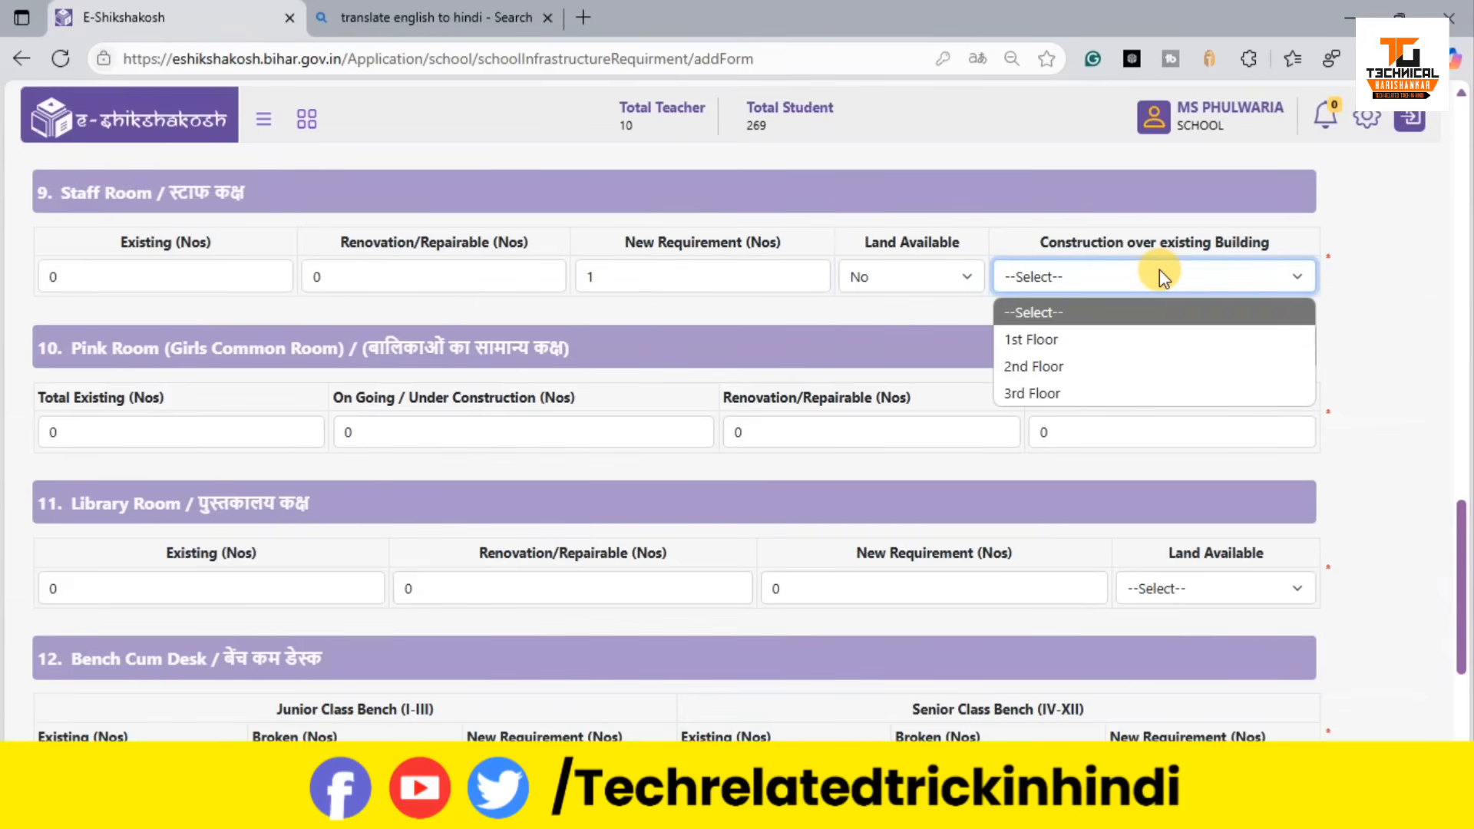
left_click(1037, 338)
Step: Set the new requirement for the Pink Room (Girls Common Room) to 1
scroll(542, 201, "down", 2)
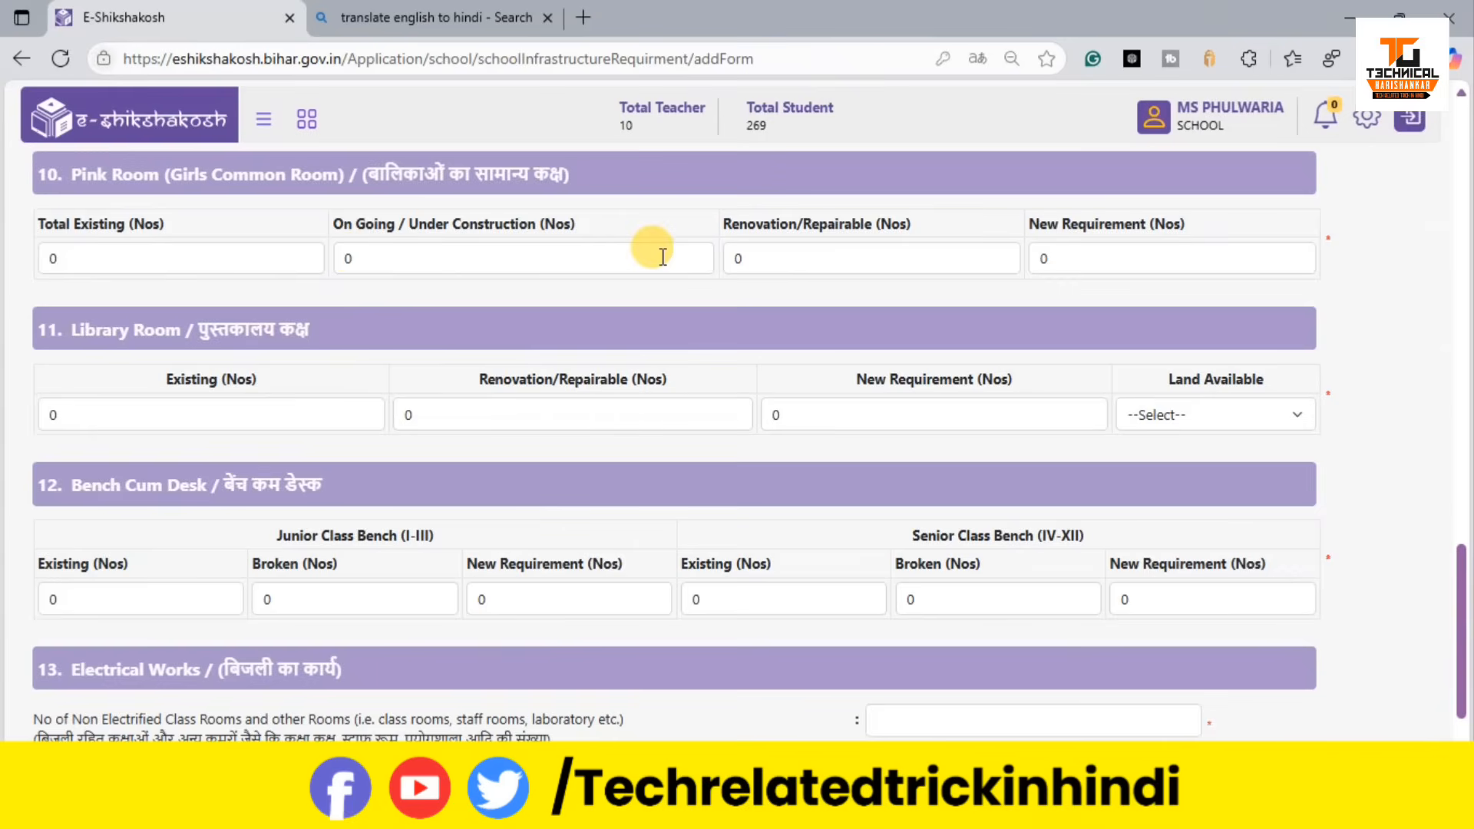
left_click(1085, 260)
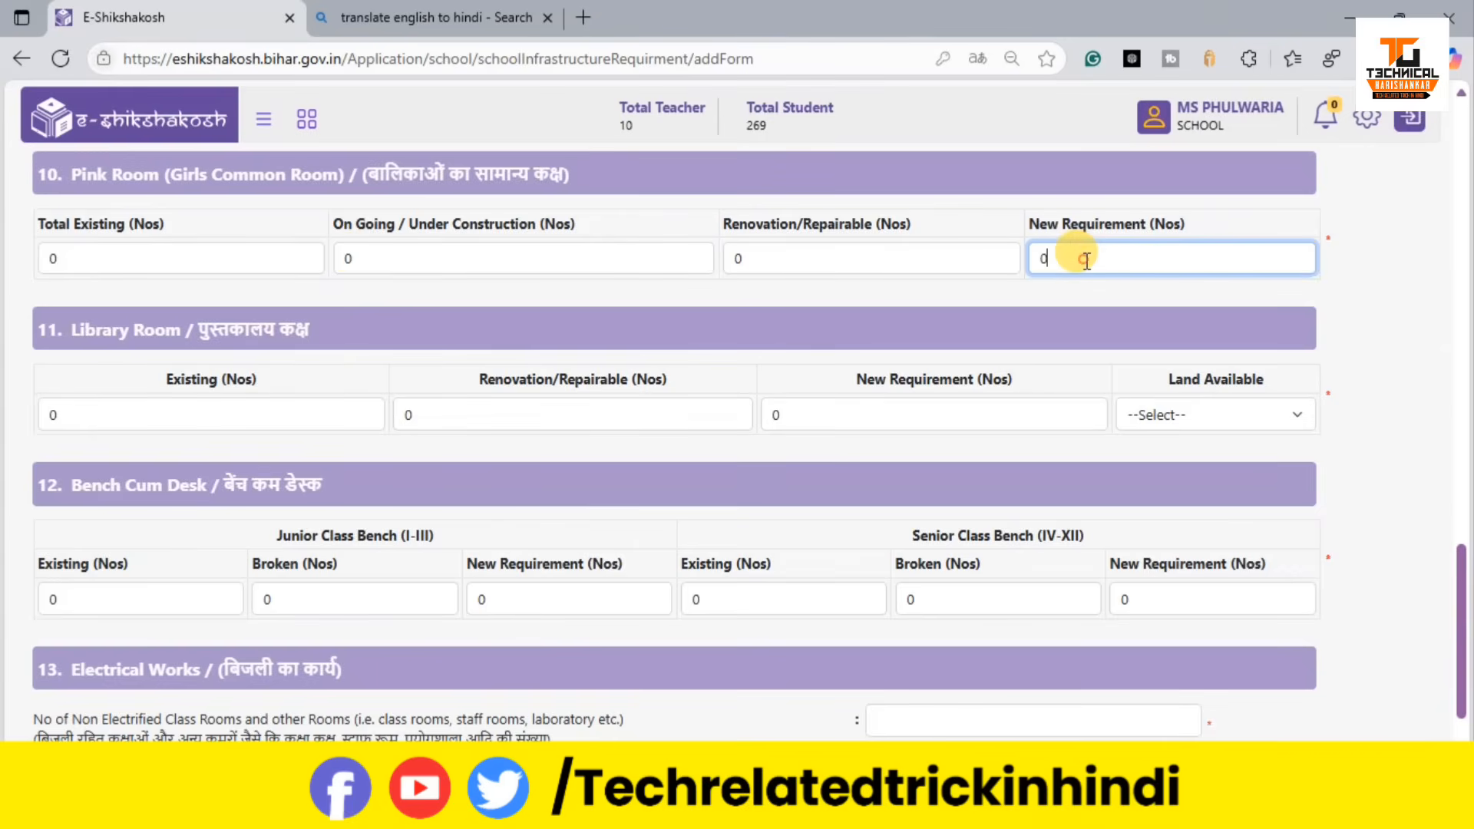
type("1")
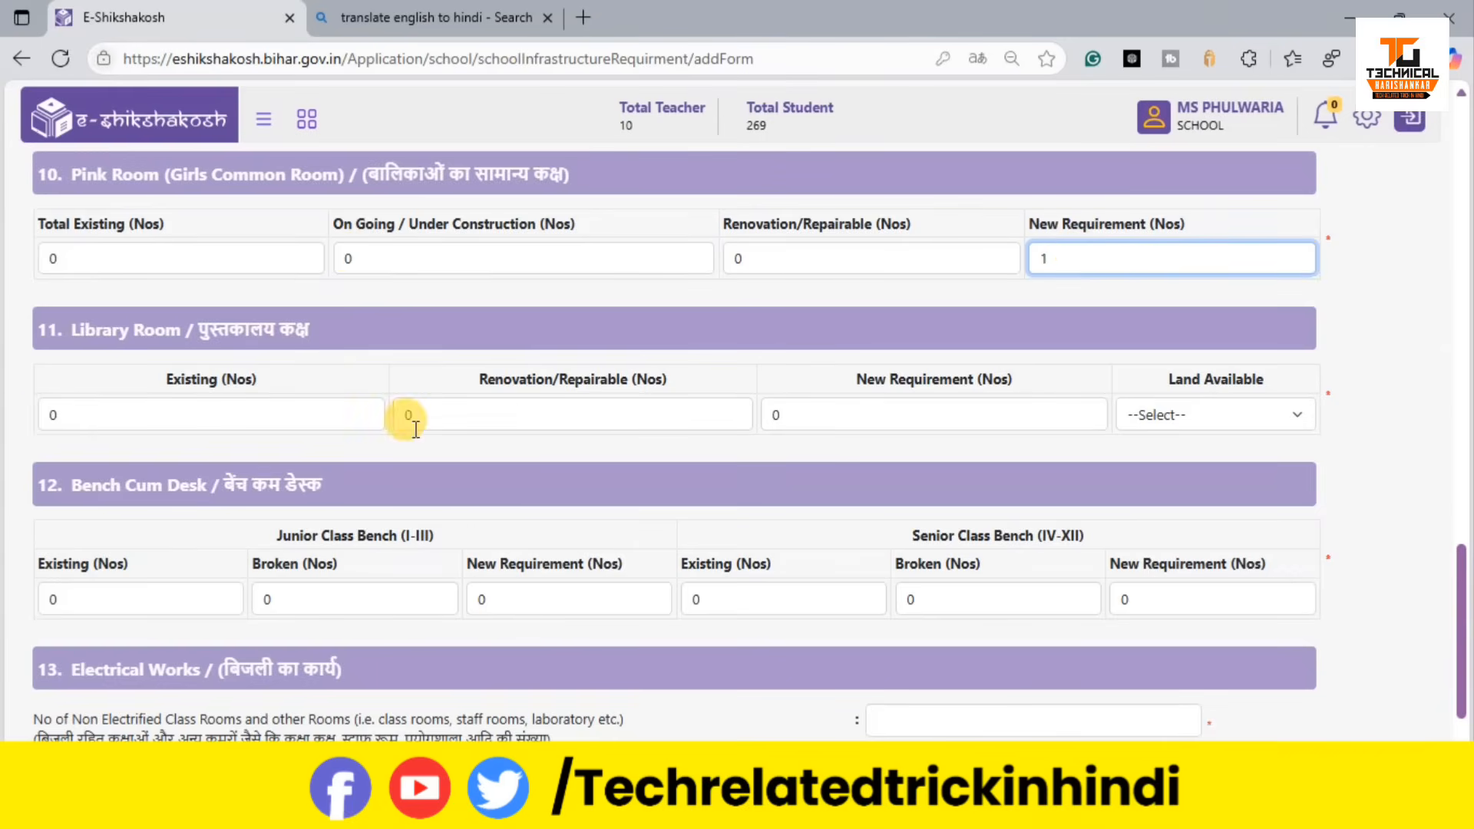
left_click(105, 342)
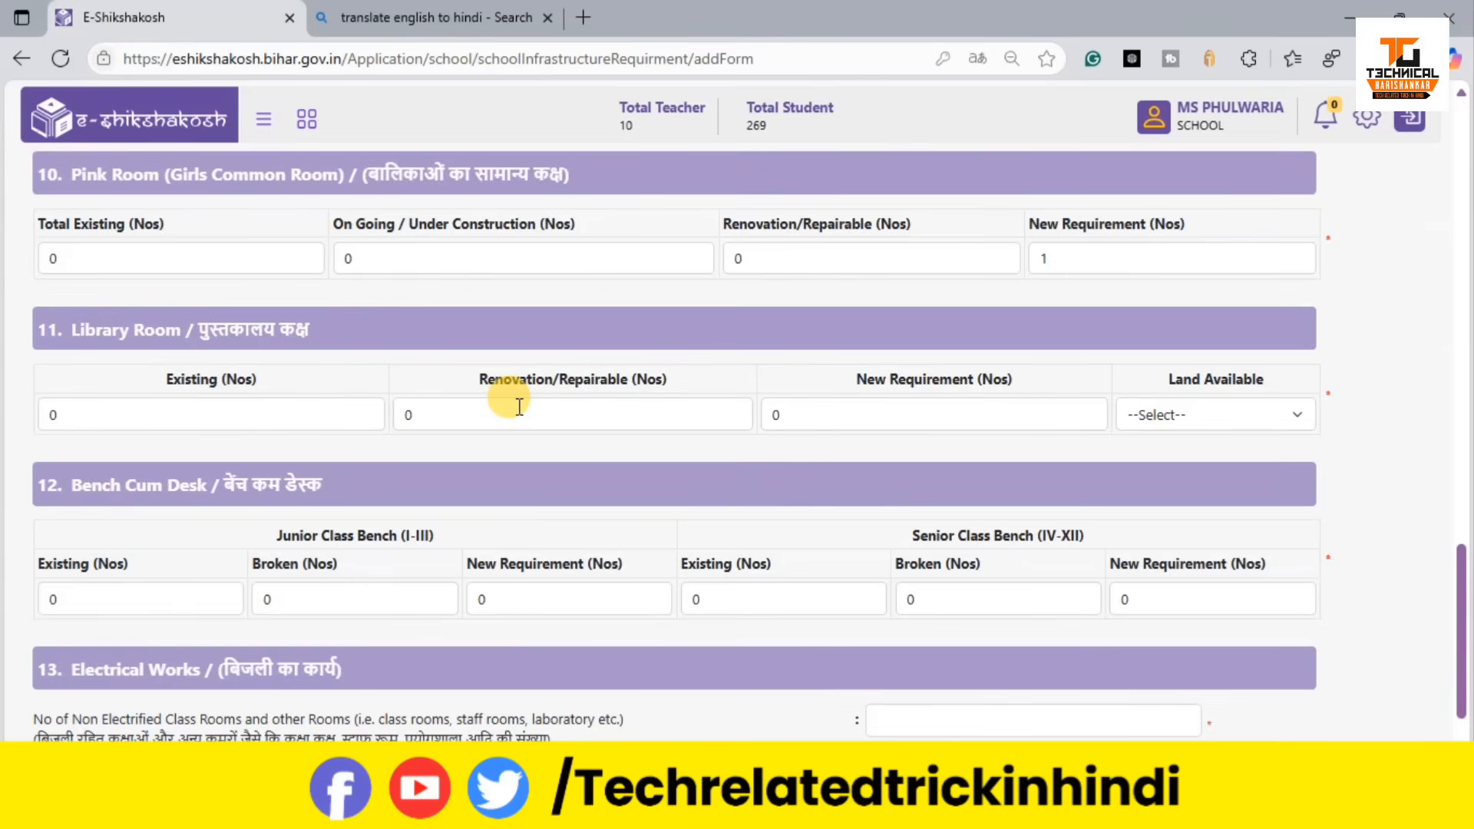
Step: Set the library room's new requirement to 1, with land available No and construction over the existing building on the 2nd Floor
left_click(828, 414)
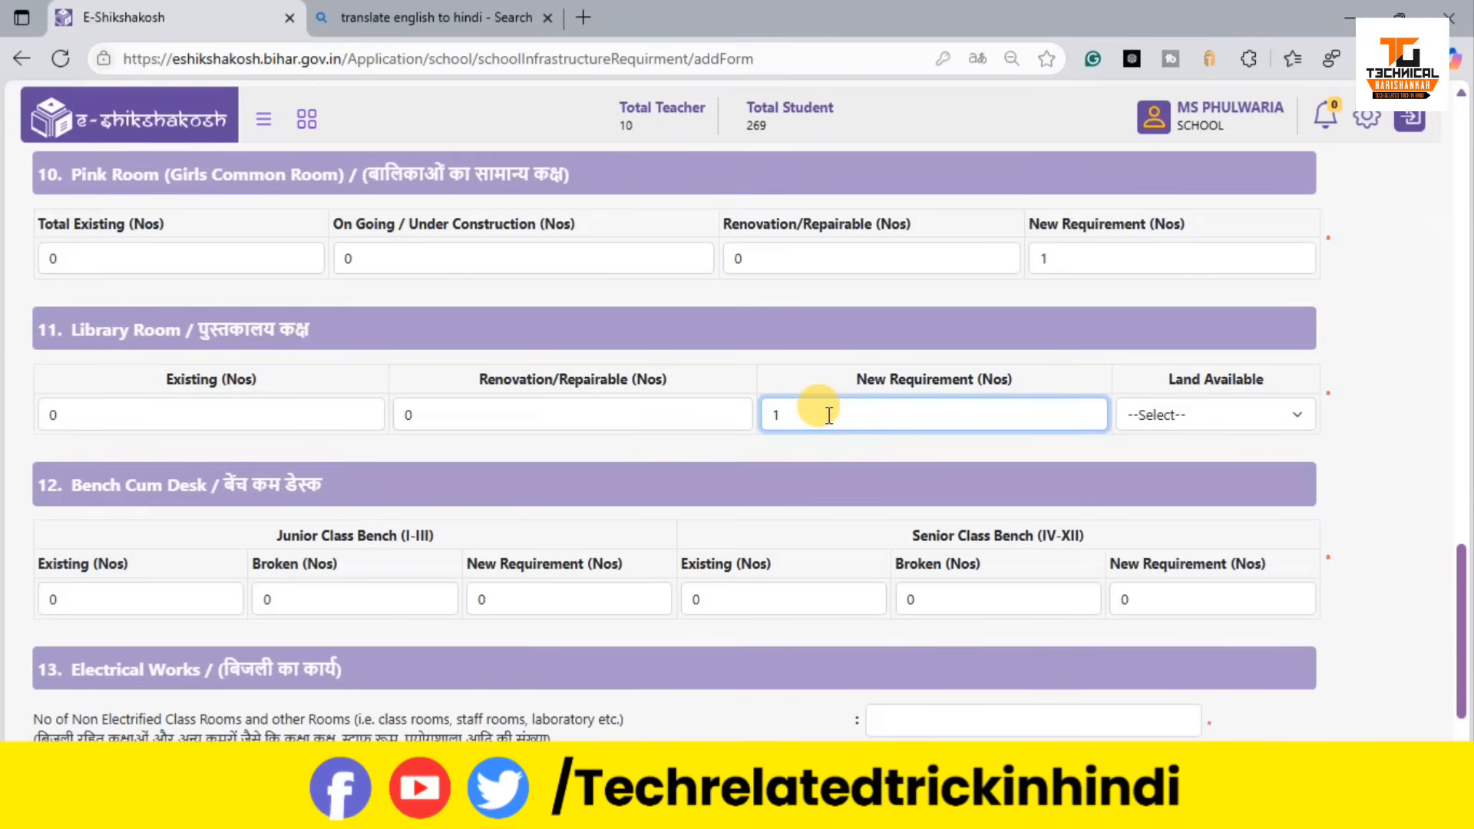
left_click(1205, 416)
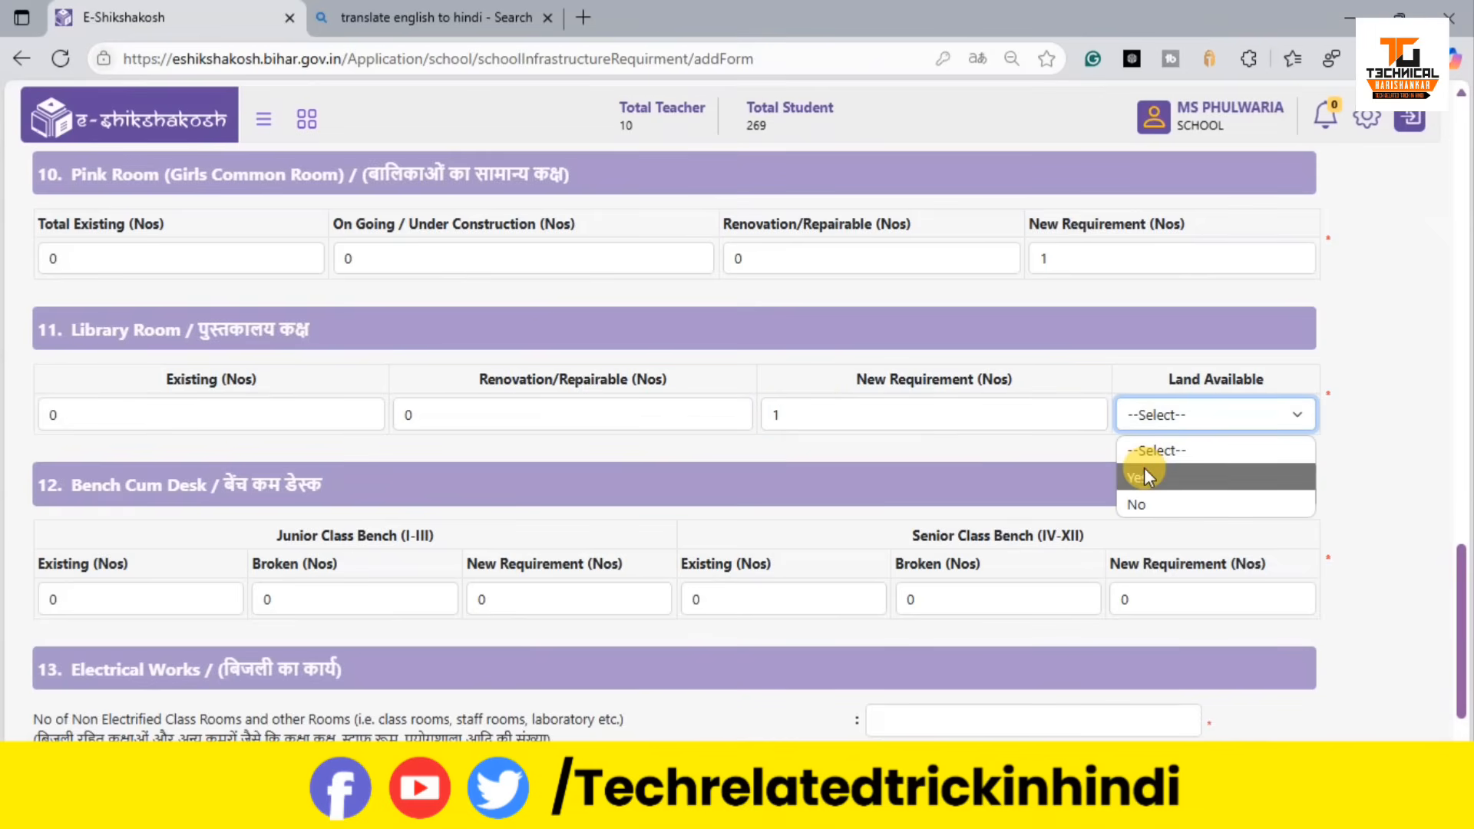
left_click(1144, 475)
left_click(1110, 419)
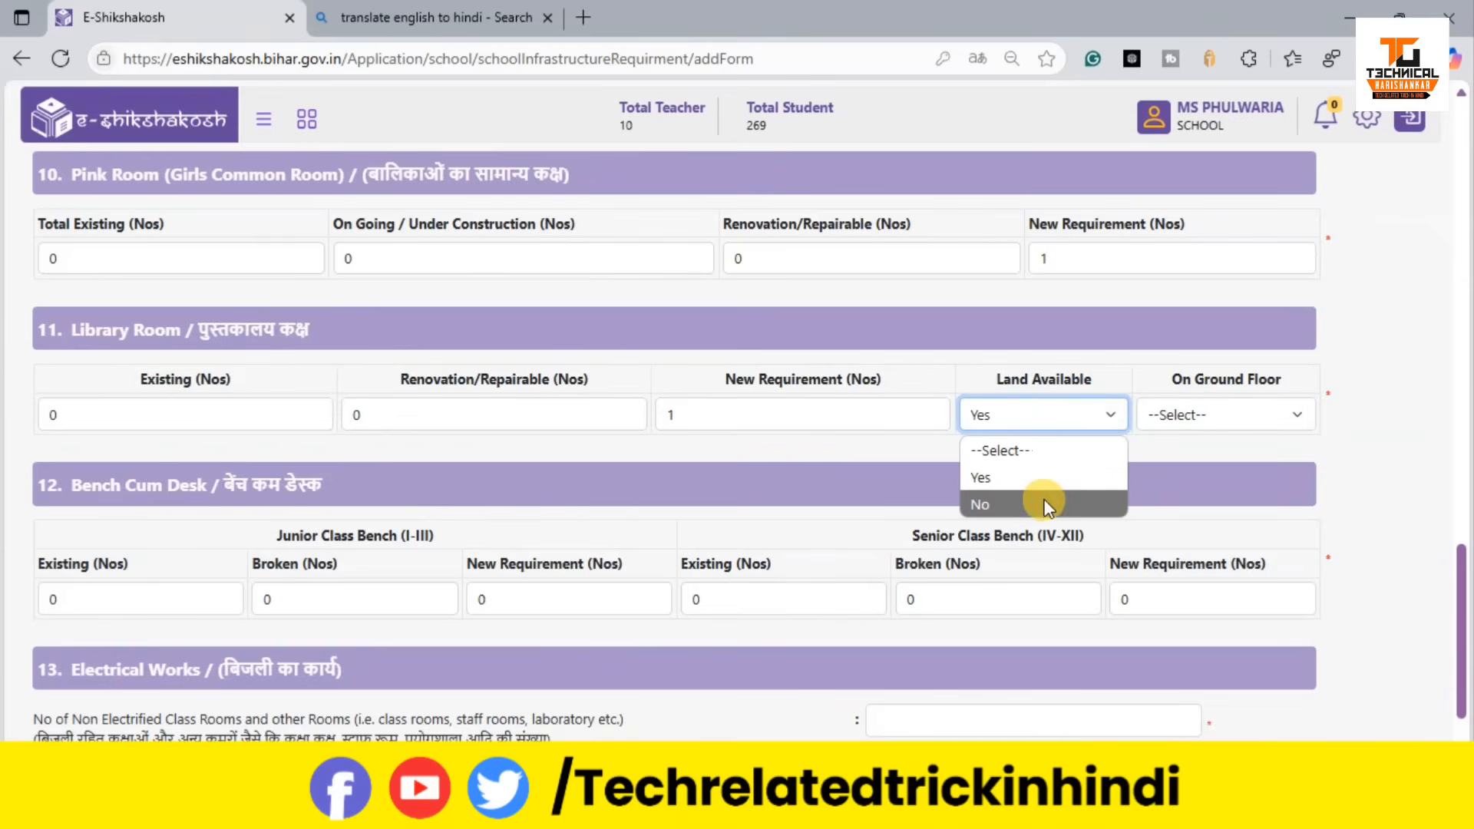
left_click(1038, 502)
left_click(1195, 415)
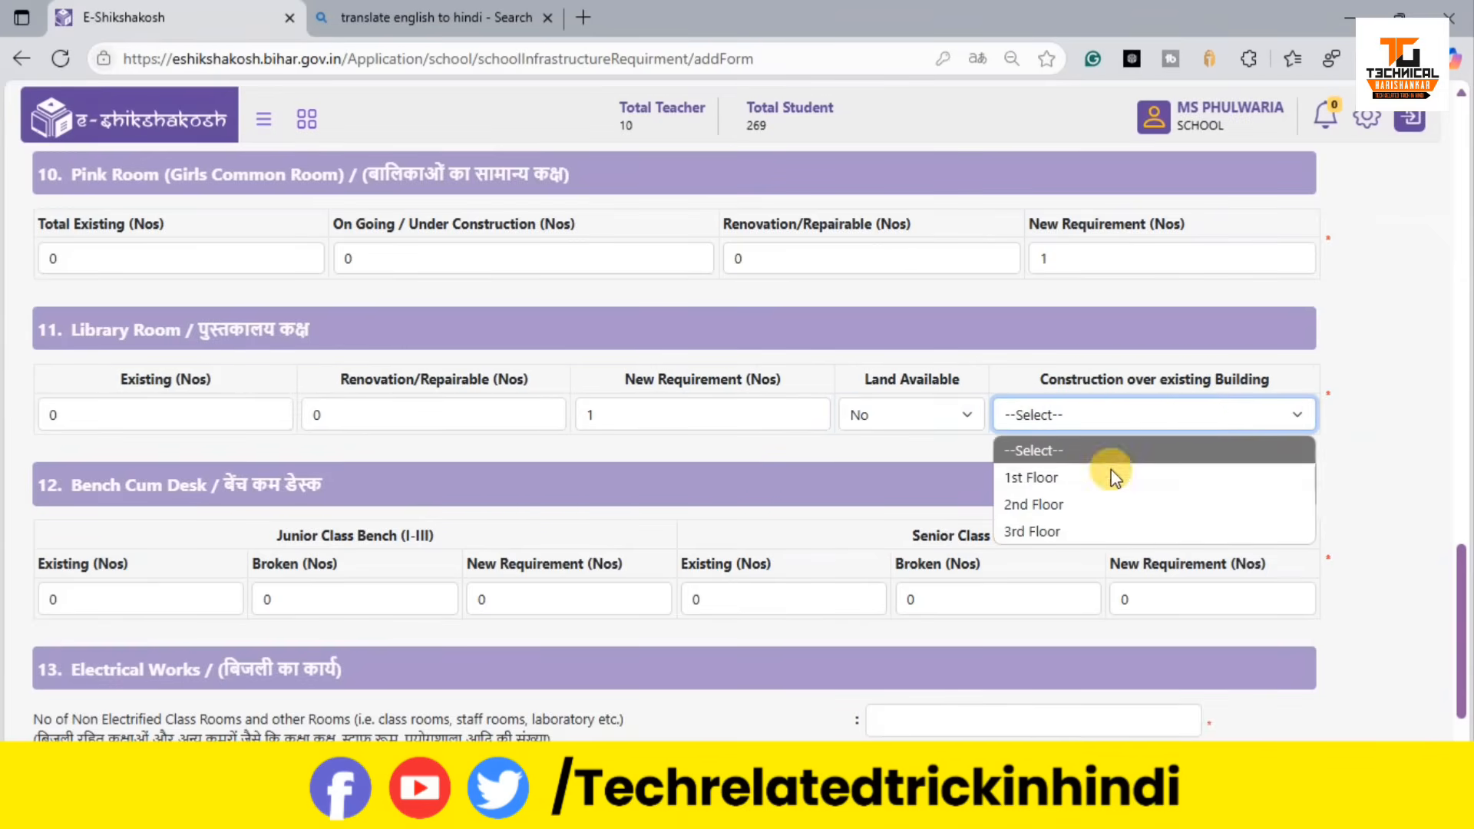
left_click(1052, 501)
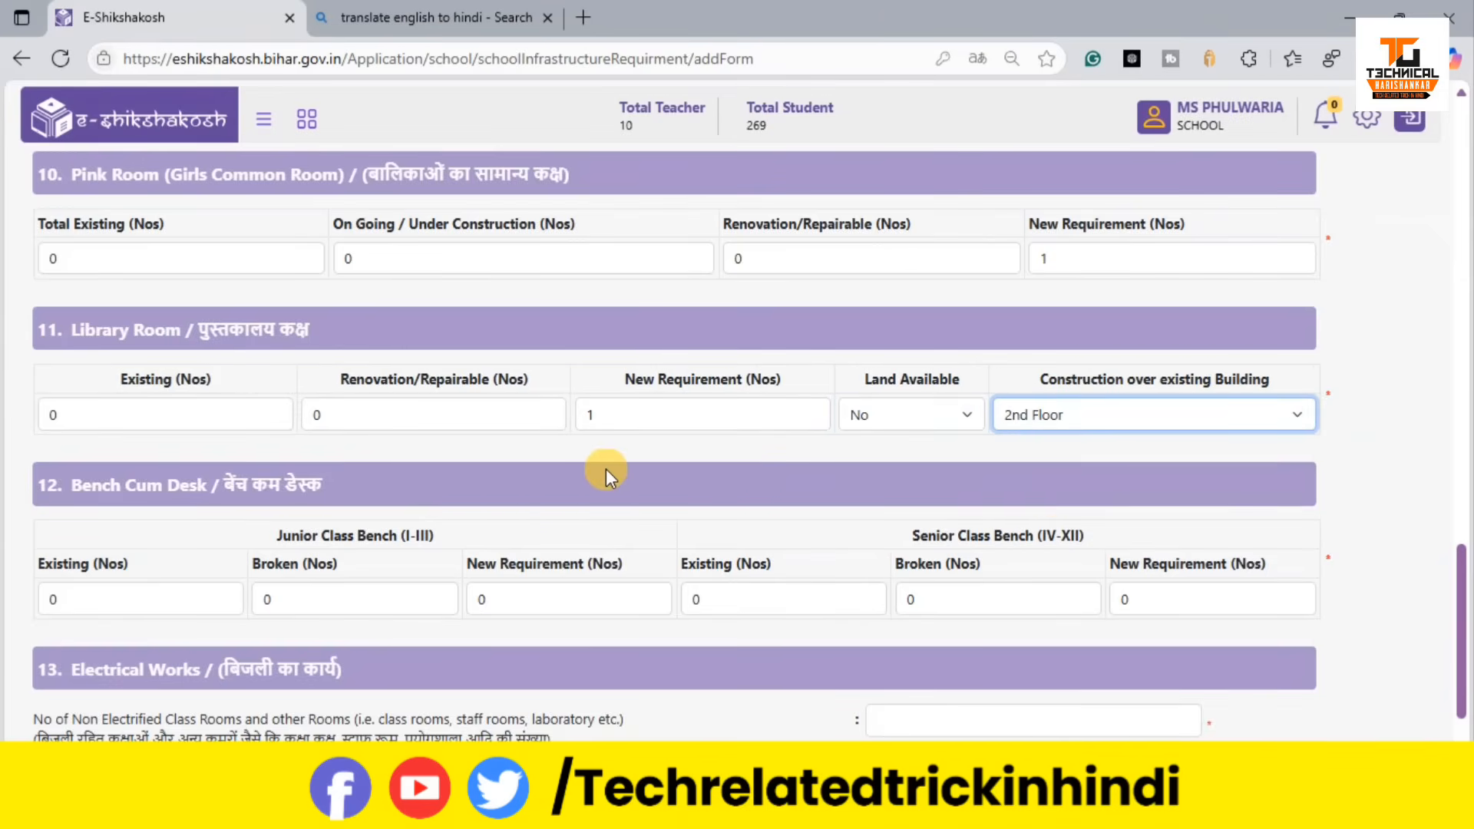
Step: Set the existing number of Junior Class (I-III) benches to 55 in the Bench Cum Desk section
scroll(614, 470, "down", 2)
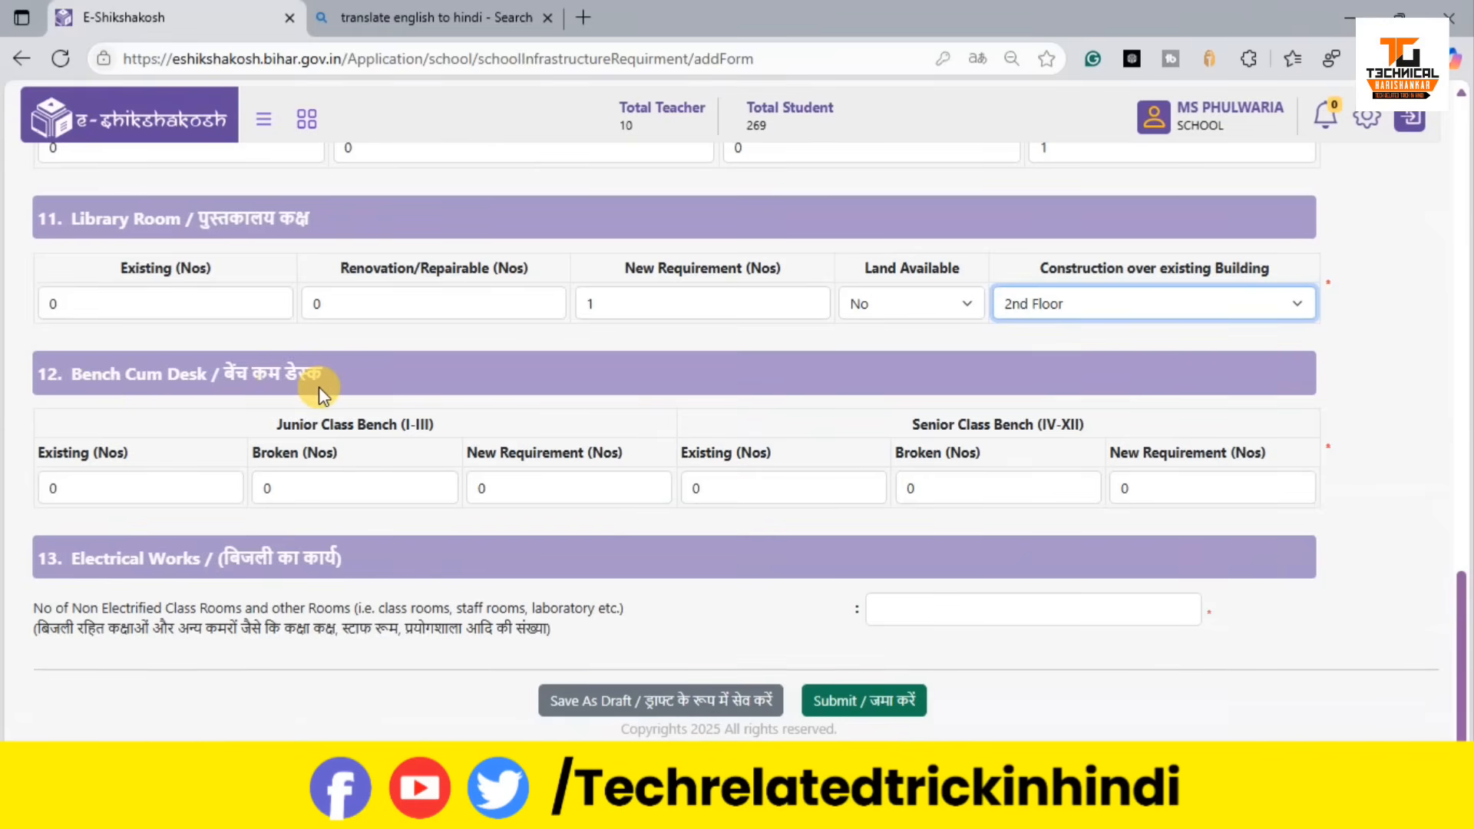
left_click(54, 484)
double_click(75, 482)
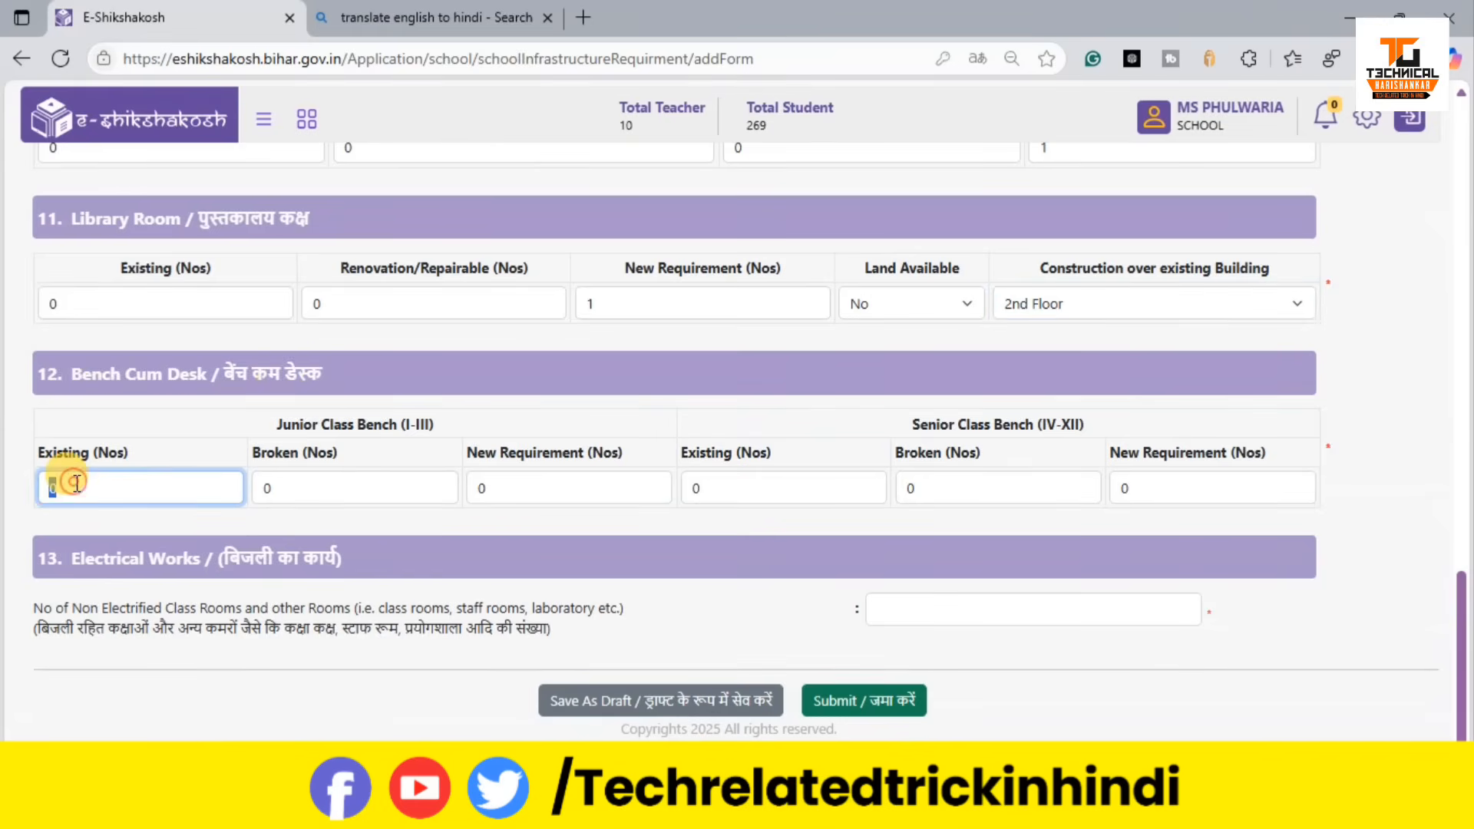
key("BackSpace")
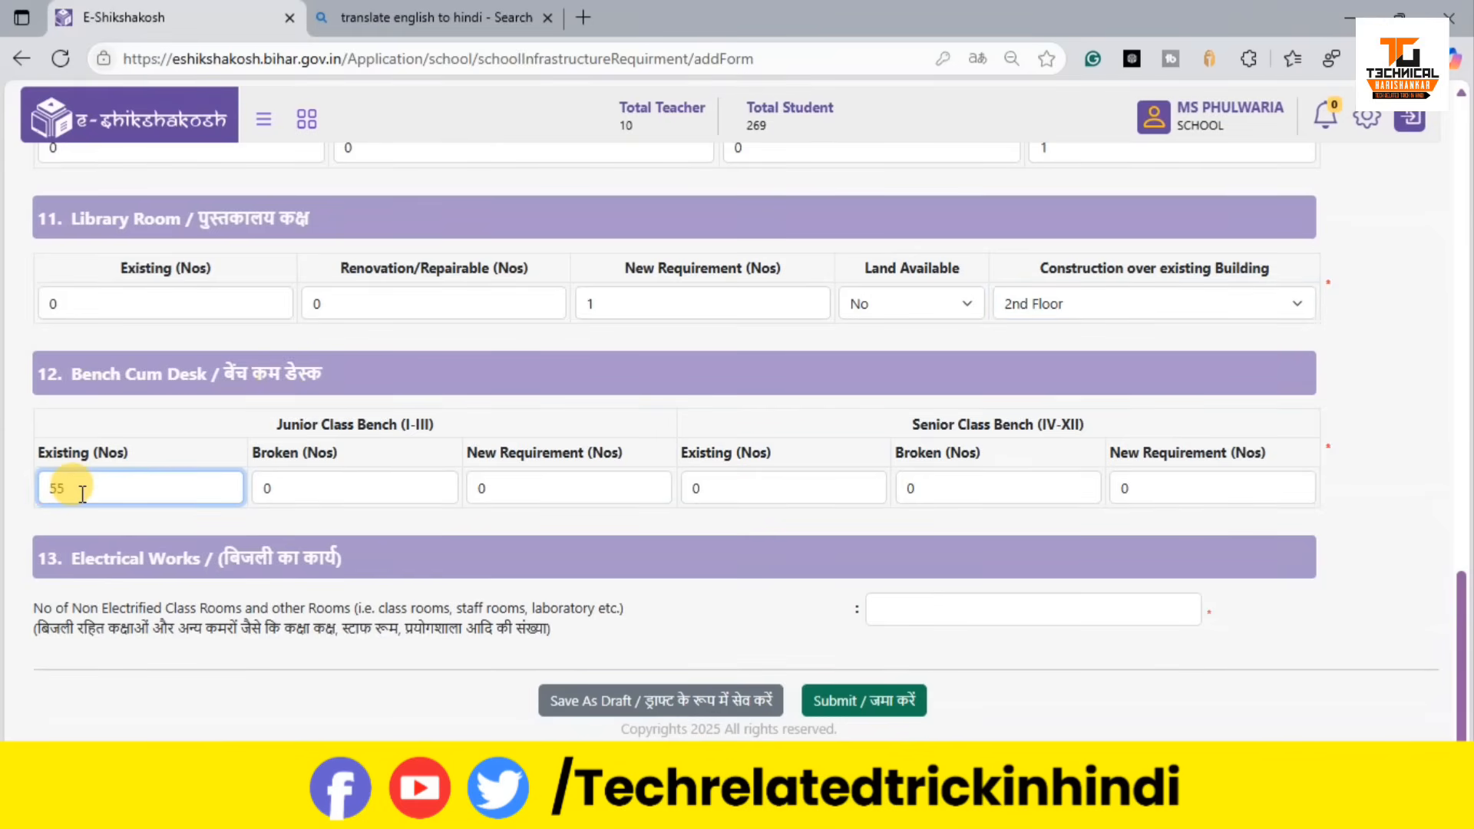
type("55")
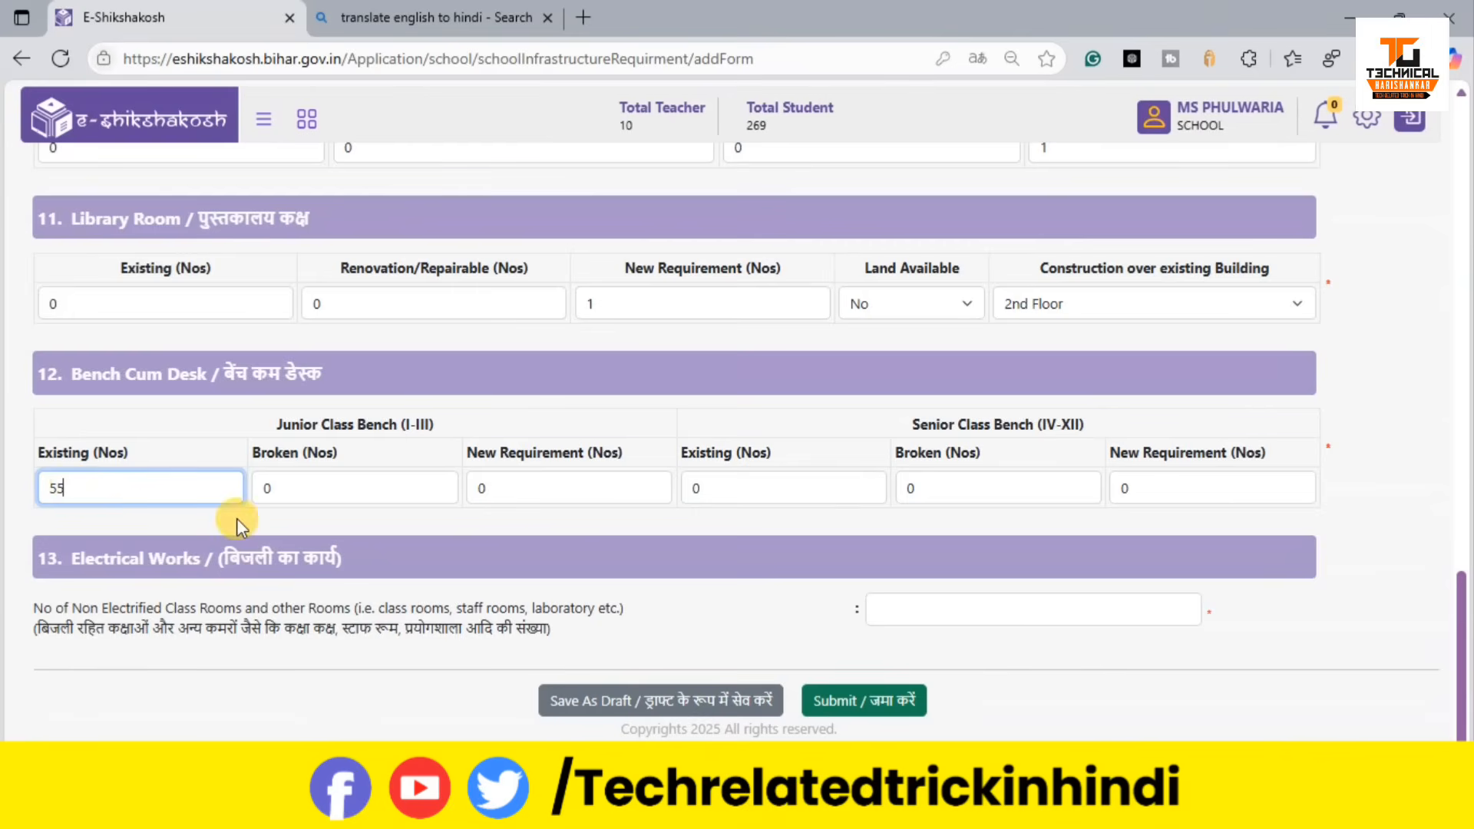
left_click(296, 493)
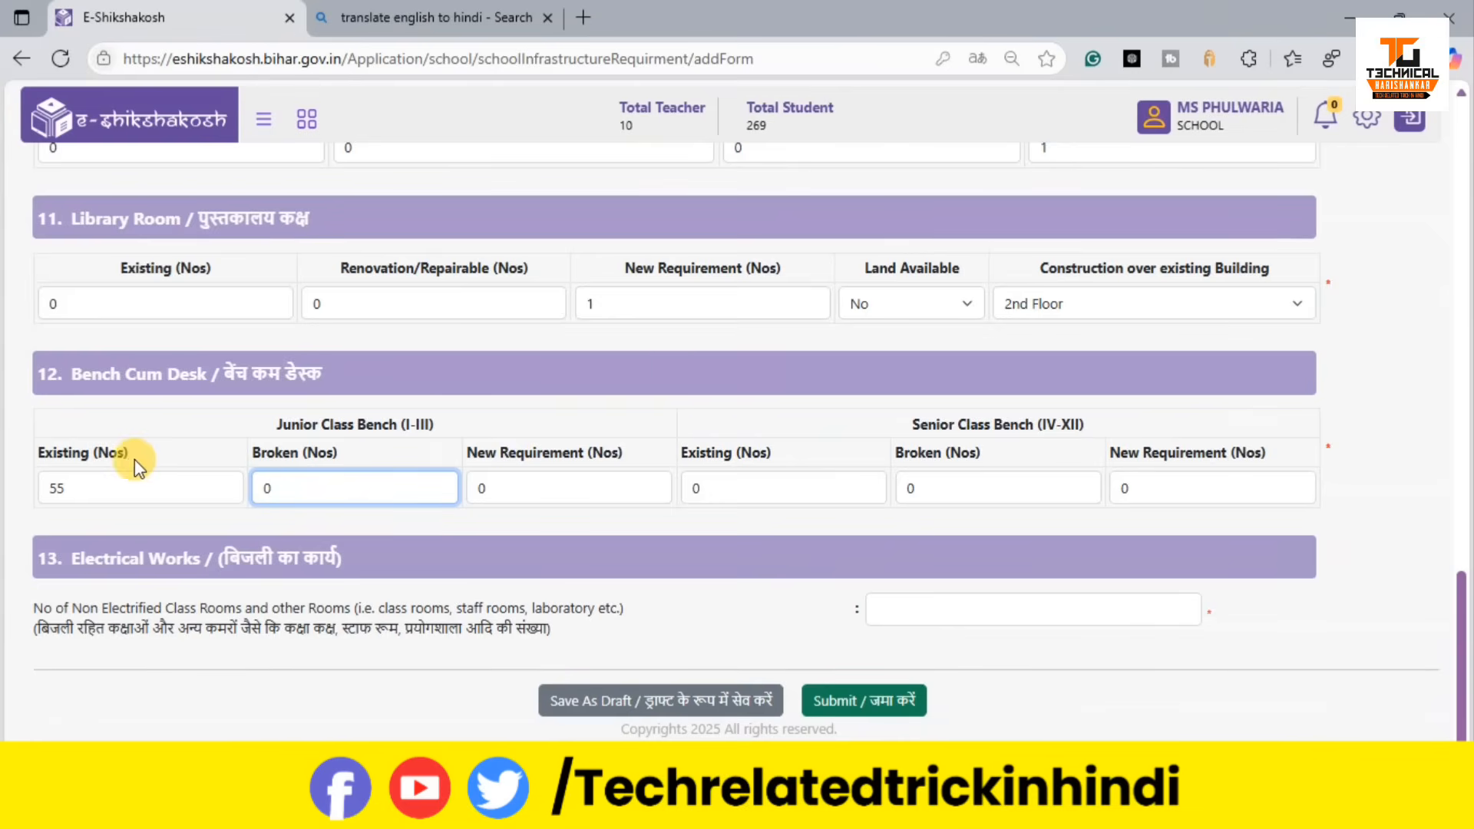
left_click_drag(274, 426, 445, 427)
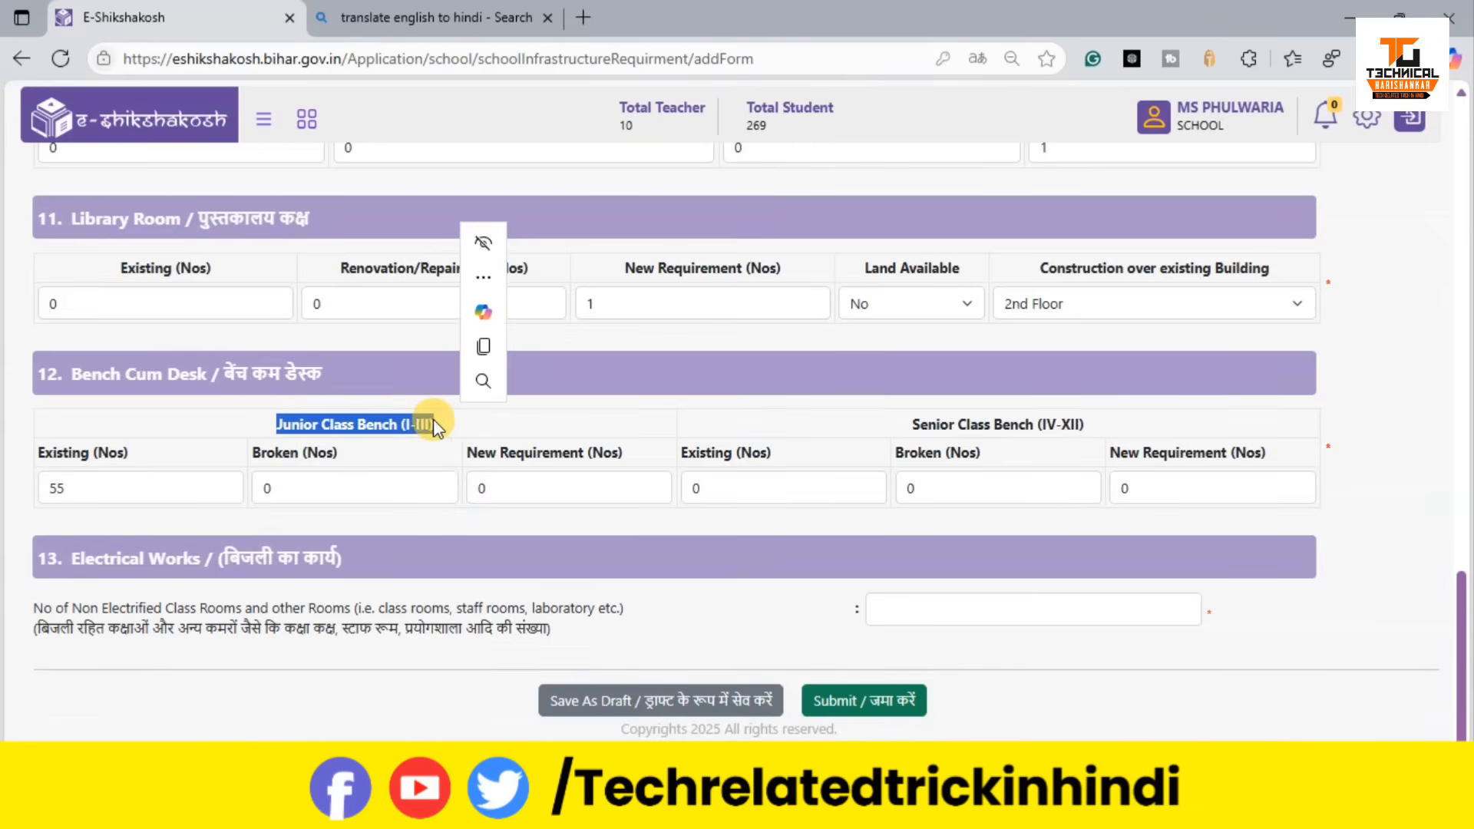
left_click(420, 424)
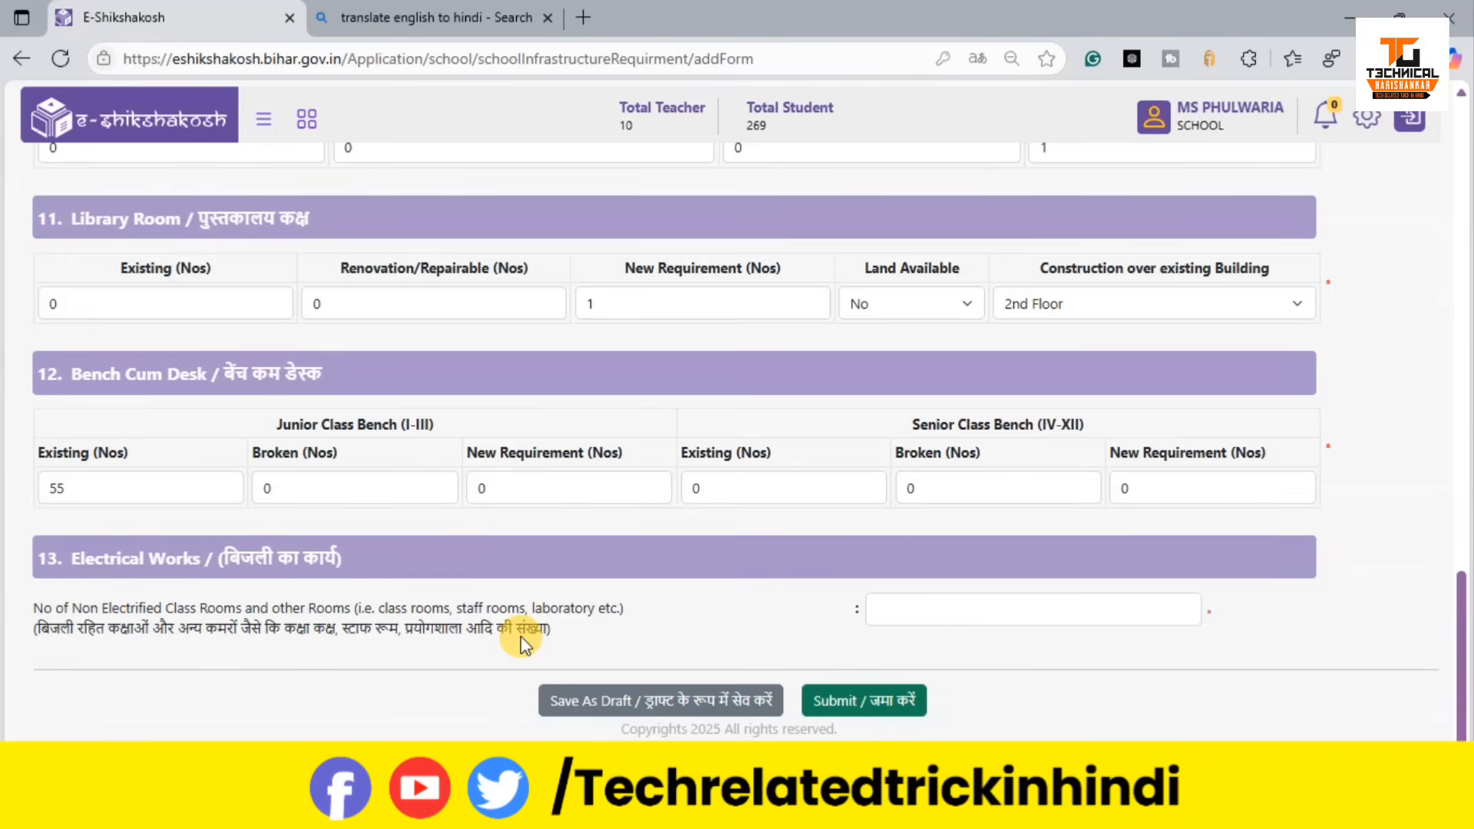
Step: Enter 0 for the number of non-electrified class rooms and other rooms, and submit the completed infrastructure form
left_click(924, 606)
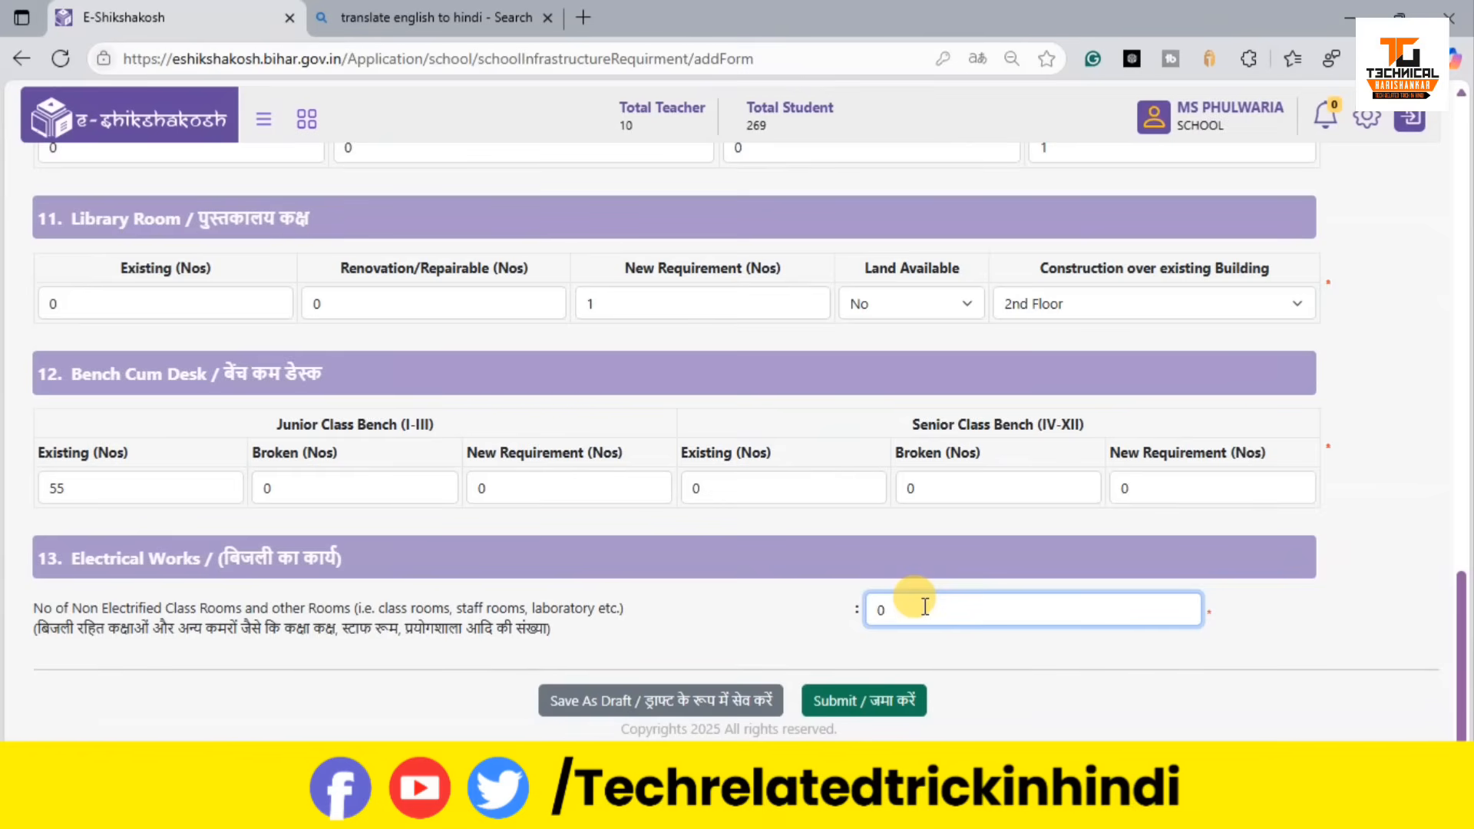
left_click(836, 611)
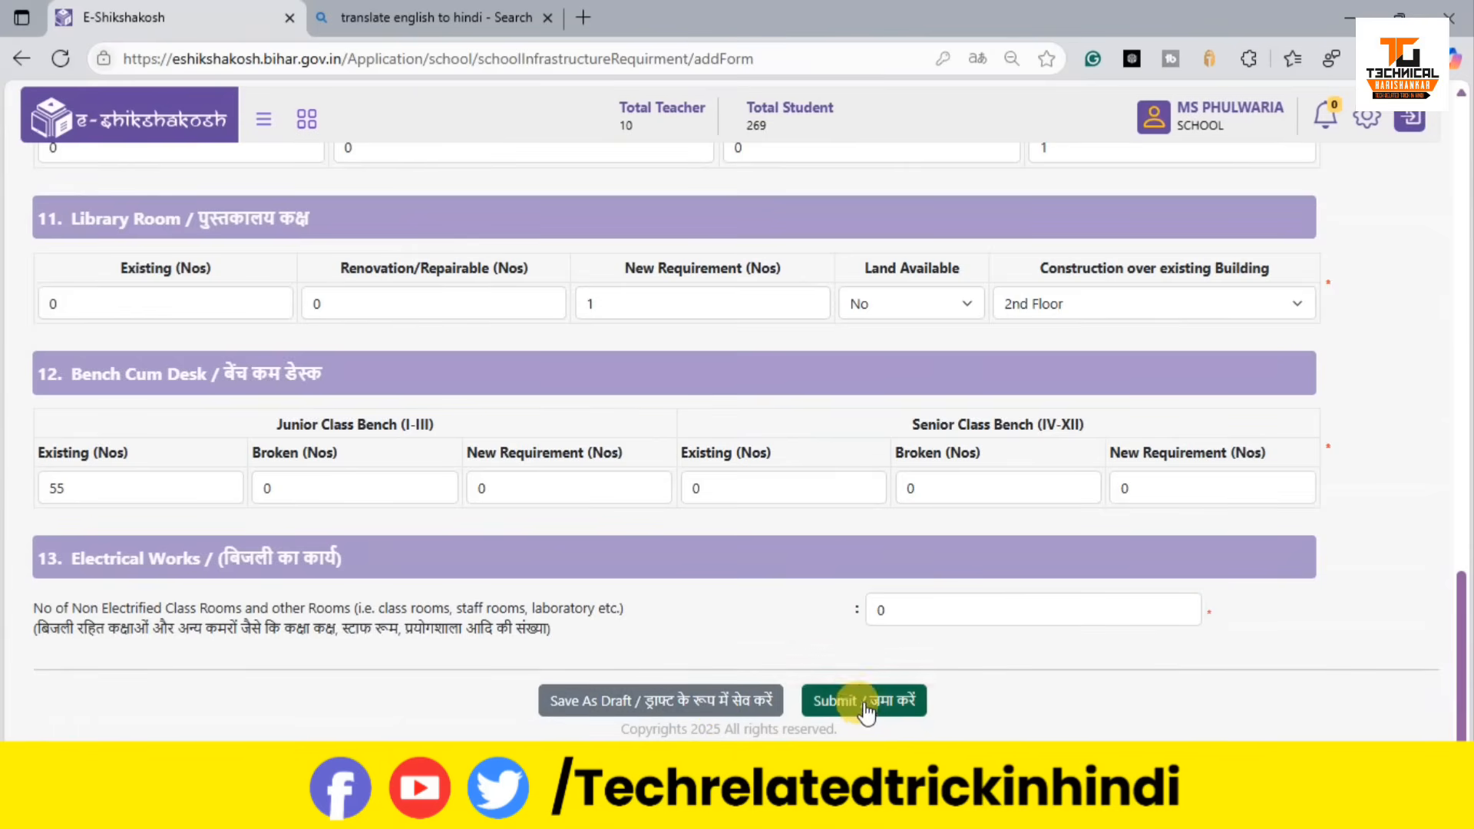
left_click(874, 705)
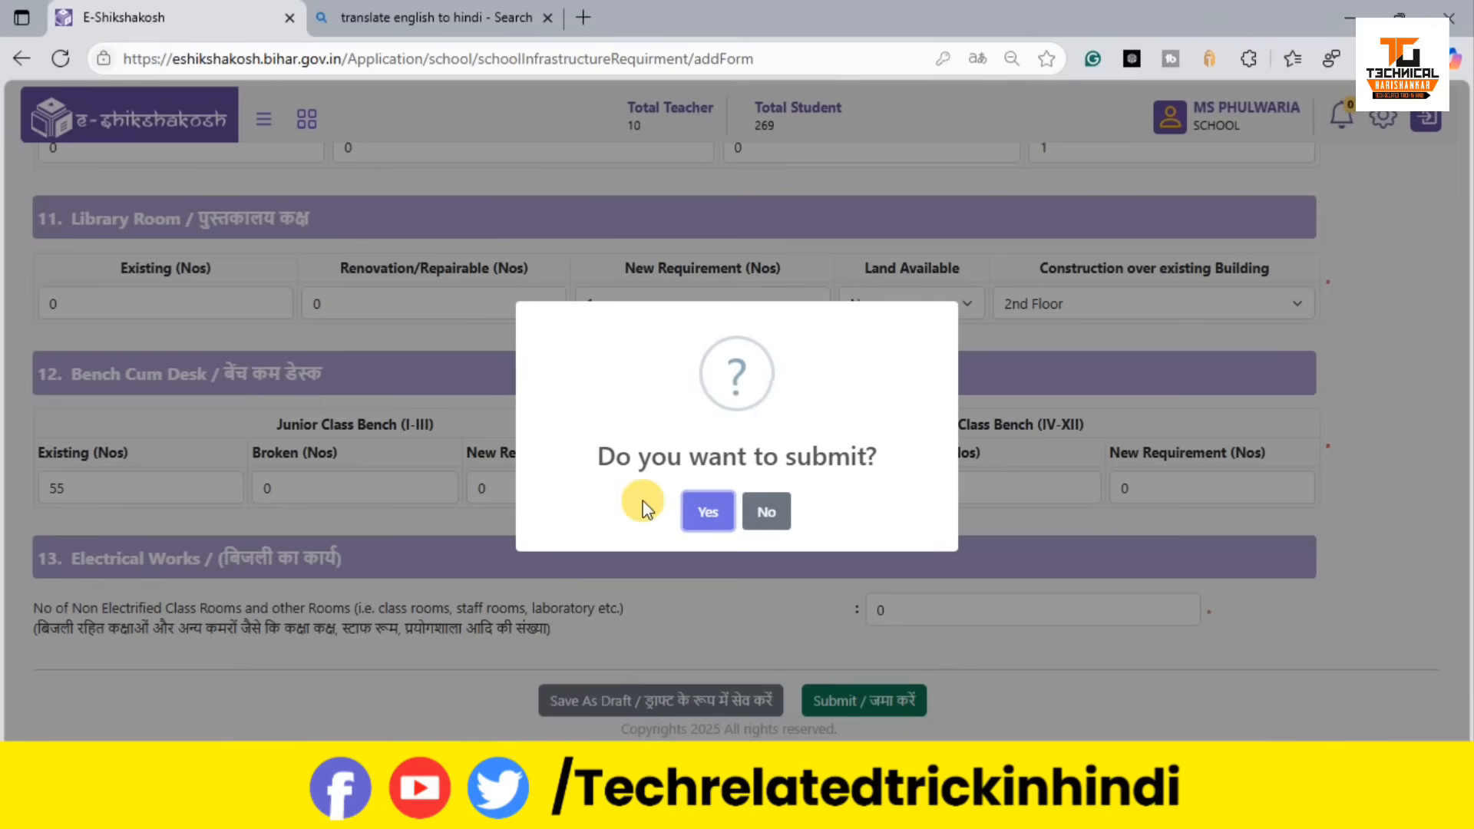
left_click(707, 504)
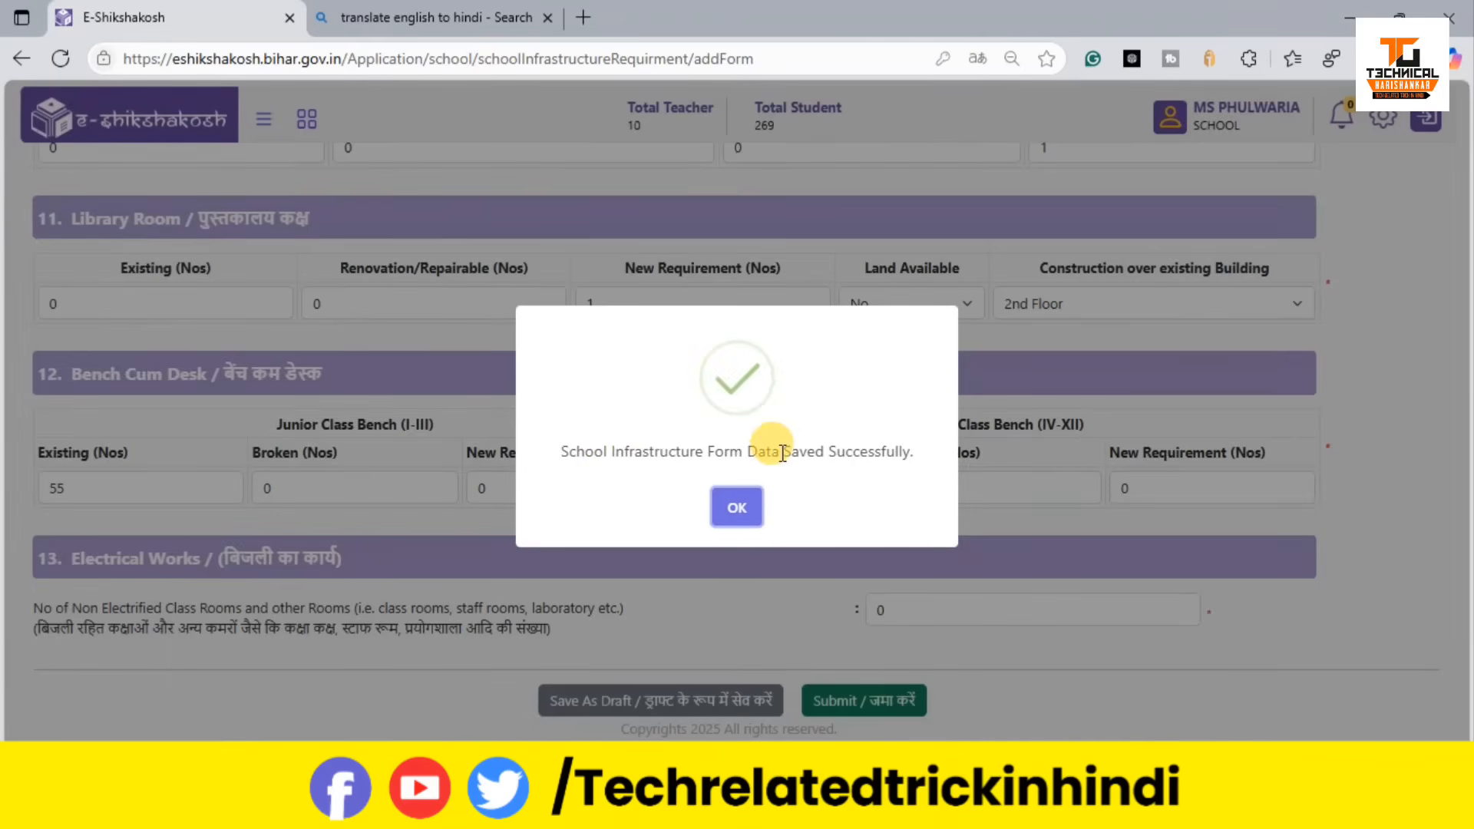
left_click(738, 514)
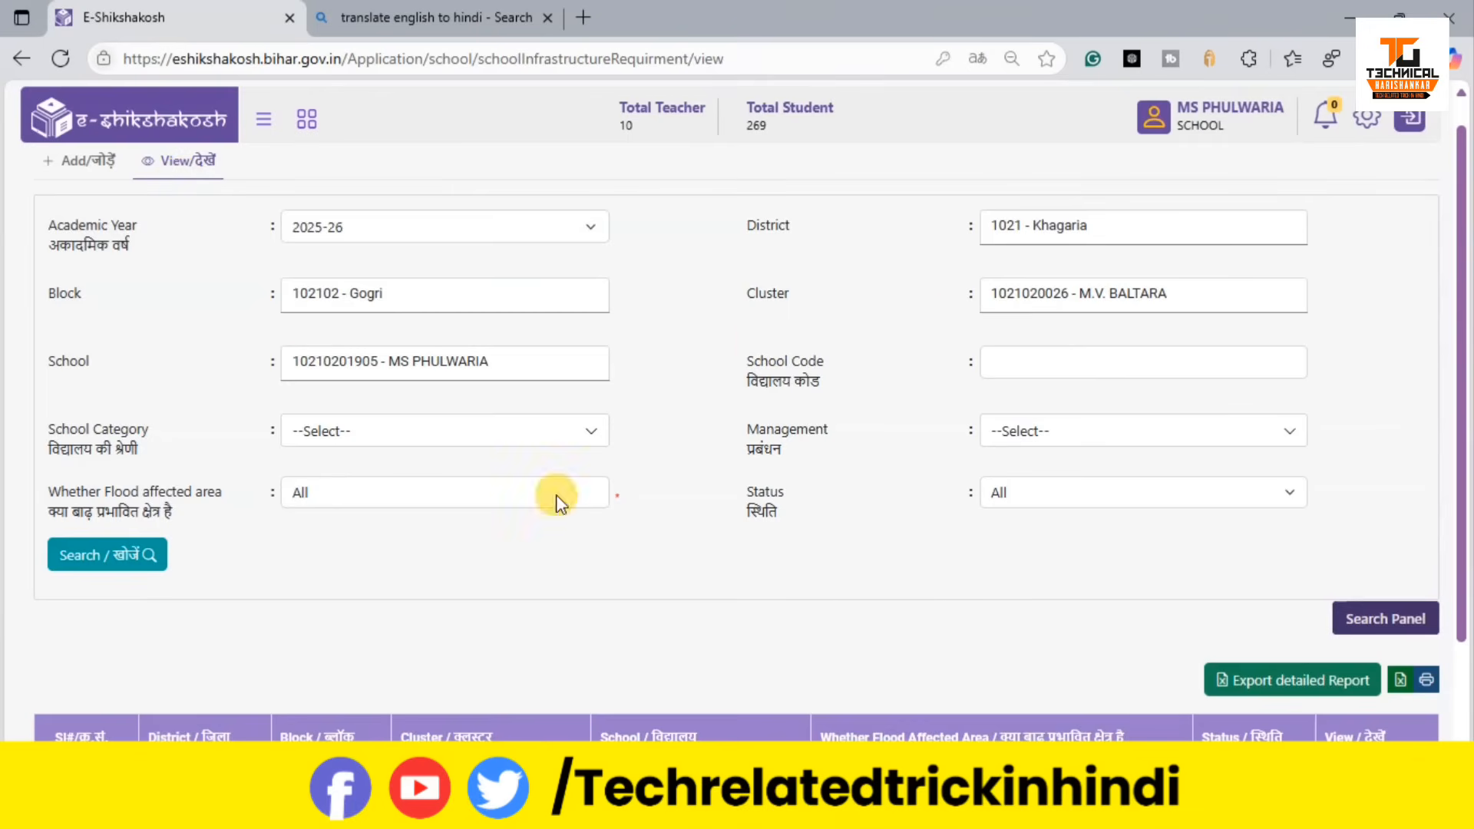
Step: Search the 2025-26 school infrastructure records and open the details of the submitted entry
left_click(87, 572)
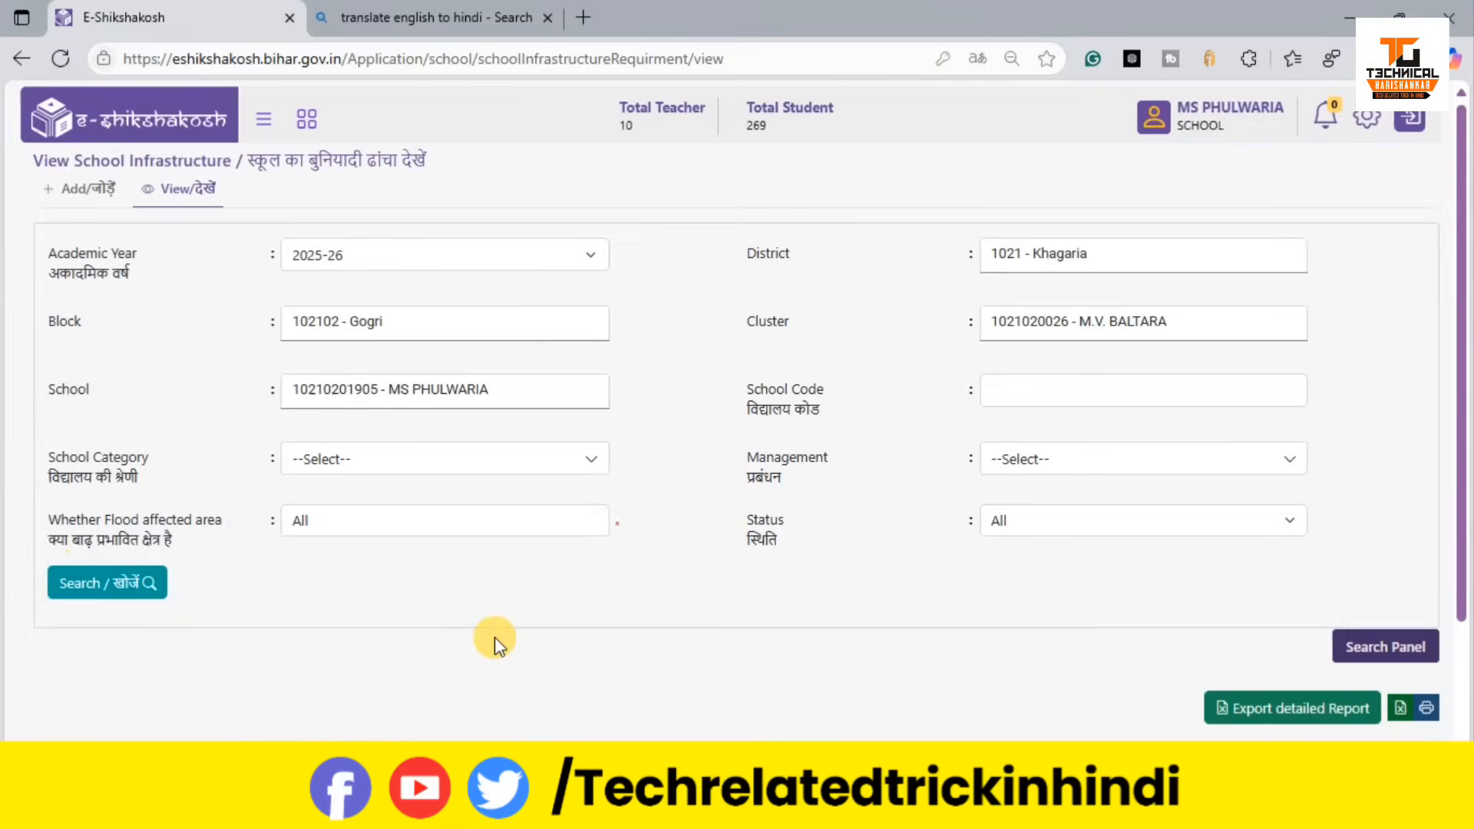
scroll(495, 645, "down", 2)
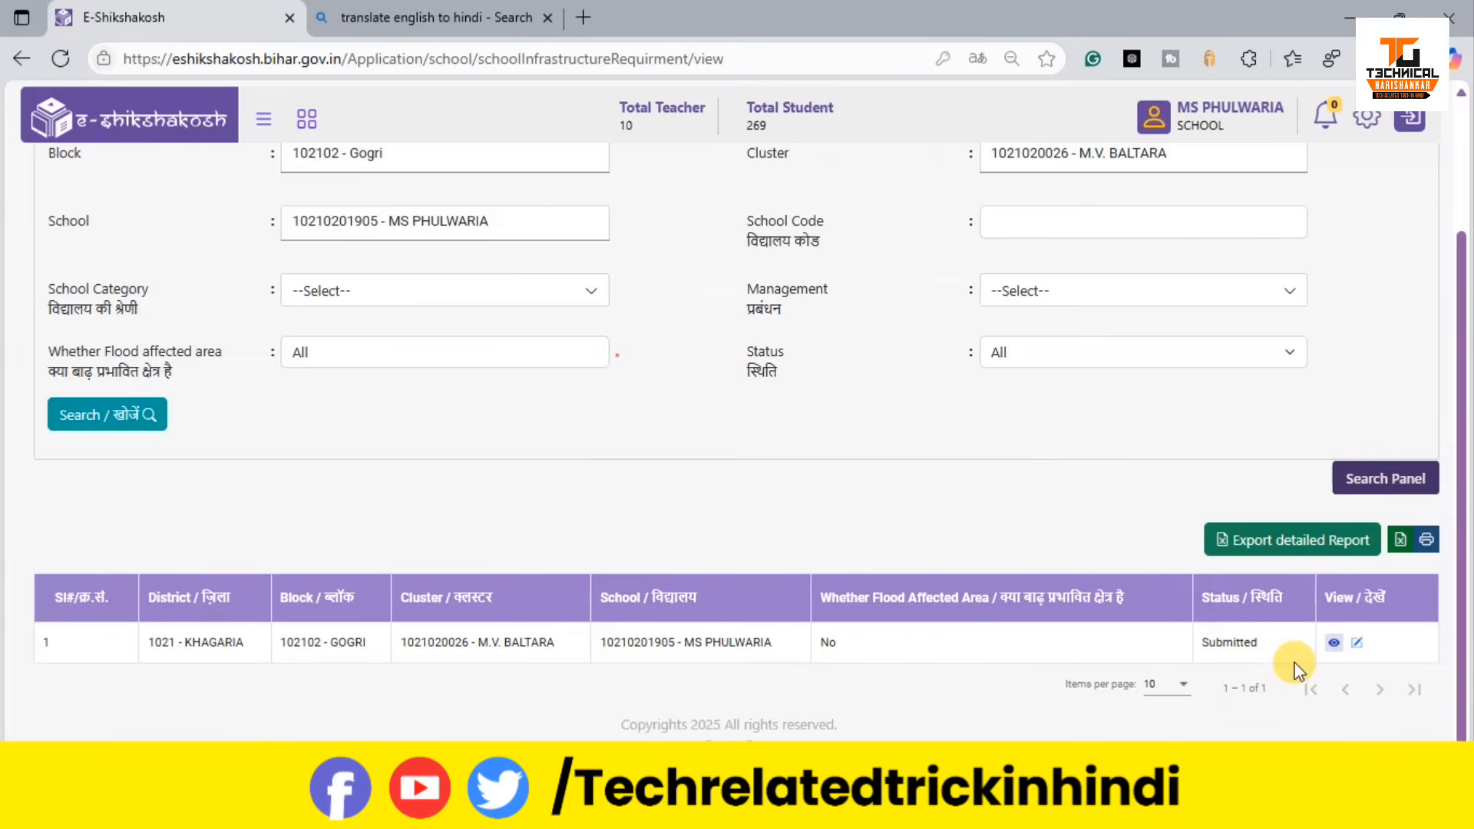
left_click(1328, 643)
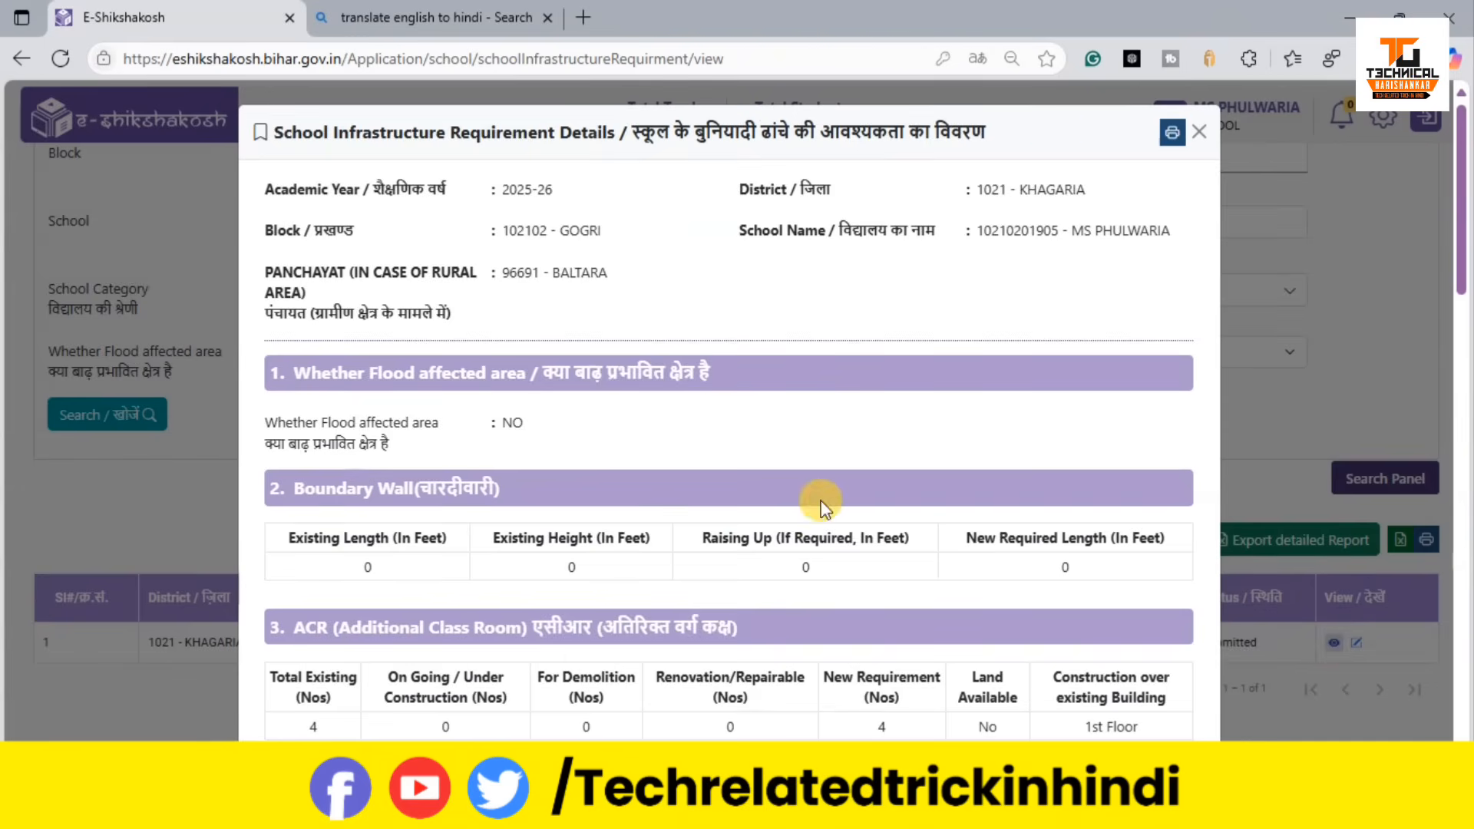
Step: Open the print version of the infrastructure requirement details and save all its pages as a portrait PDF
left_click(1173, 136)
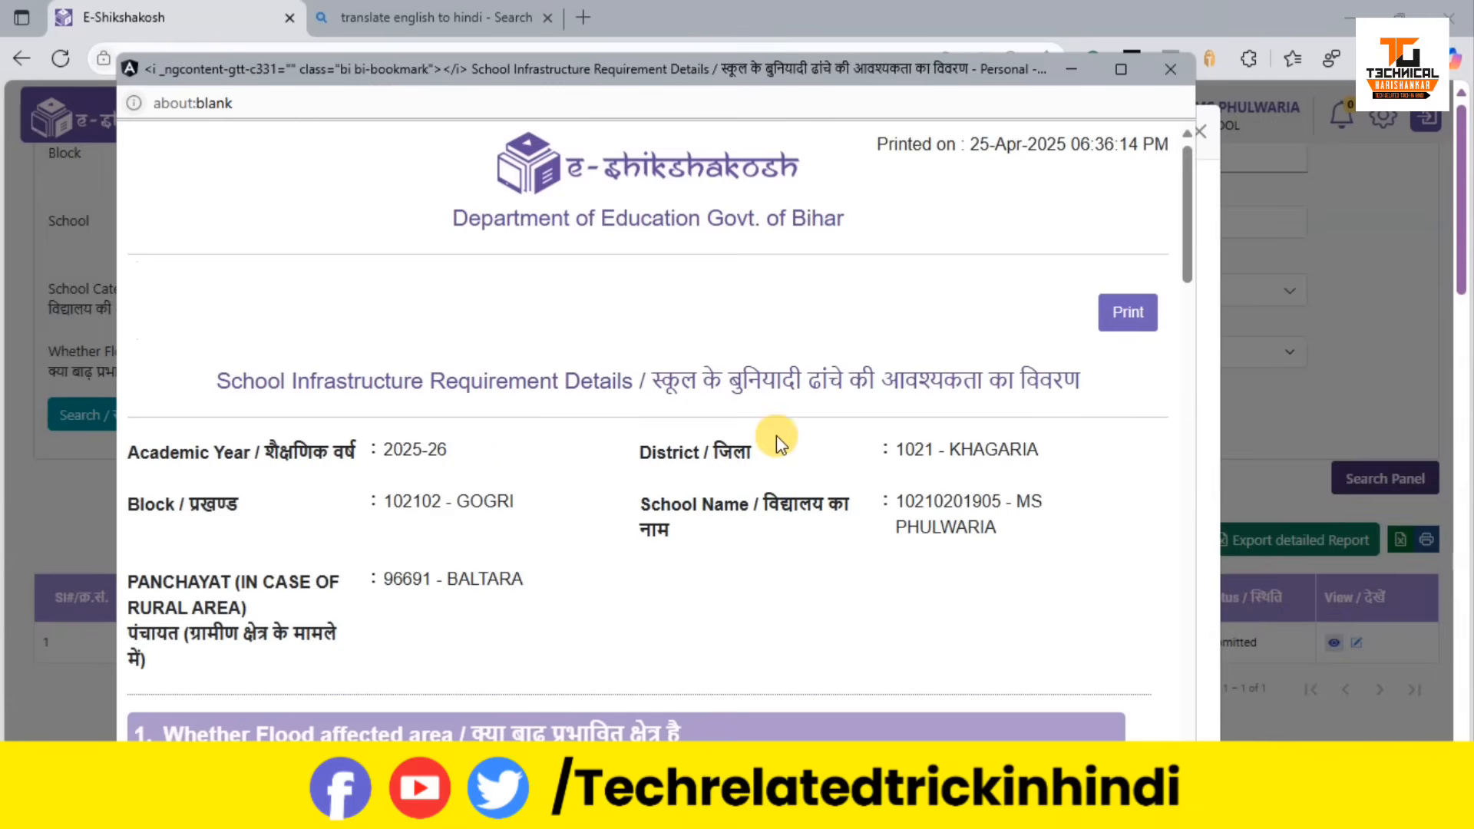
scroll(776, 435, "down", 5)
scroll(776, 435, "up", 5)
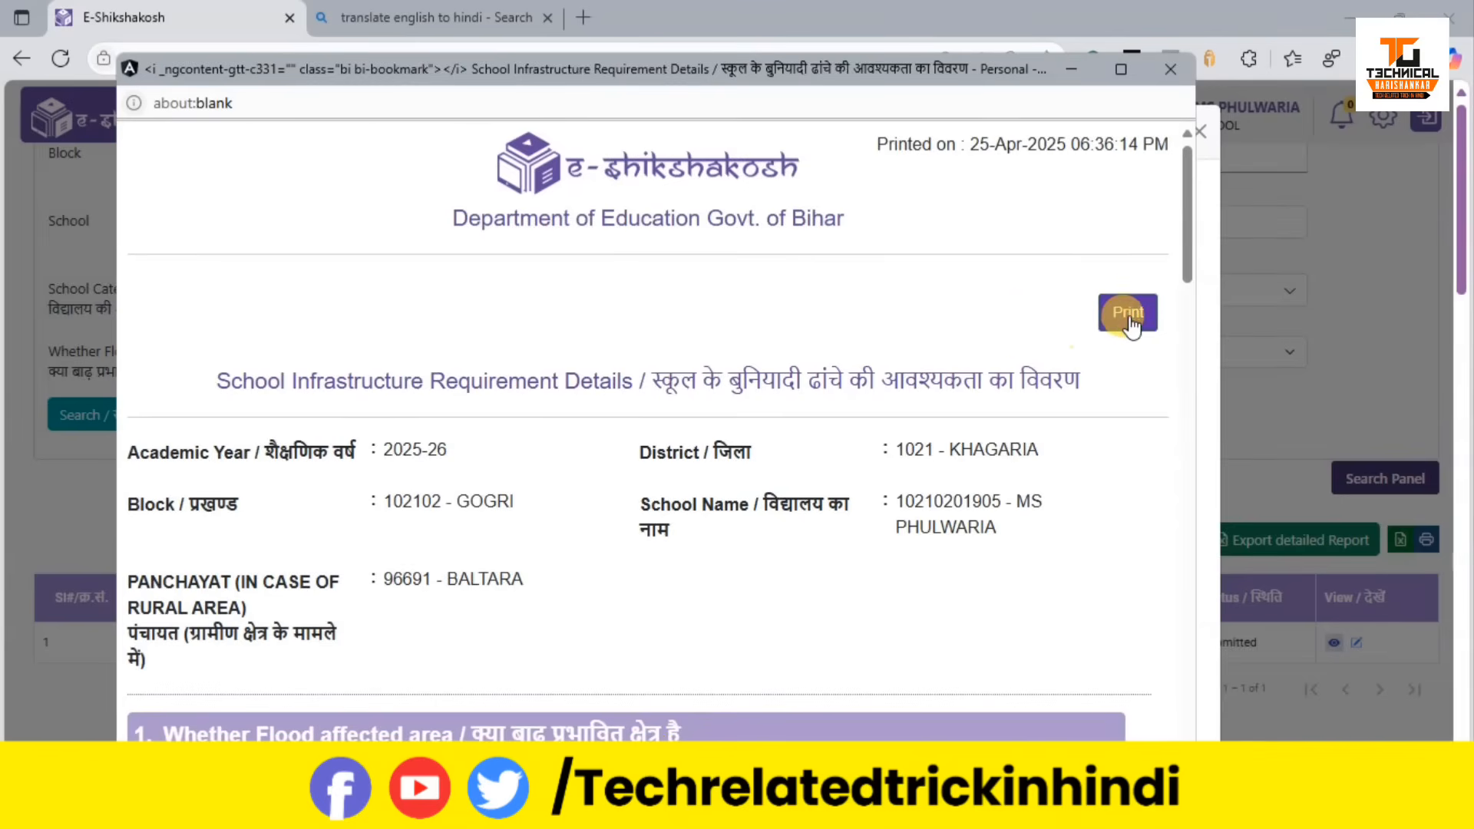
left_click(1129, 315)
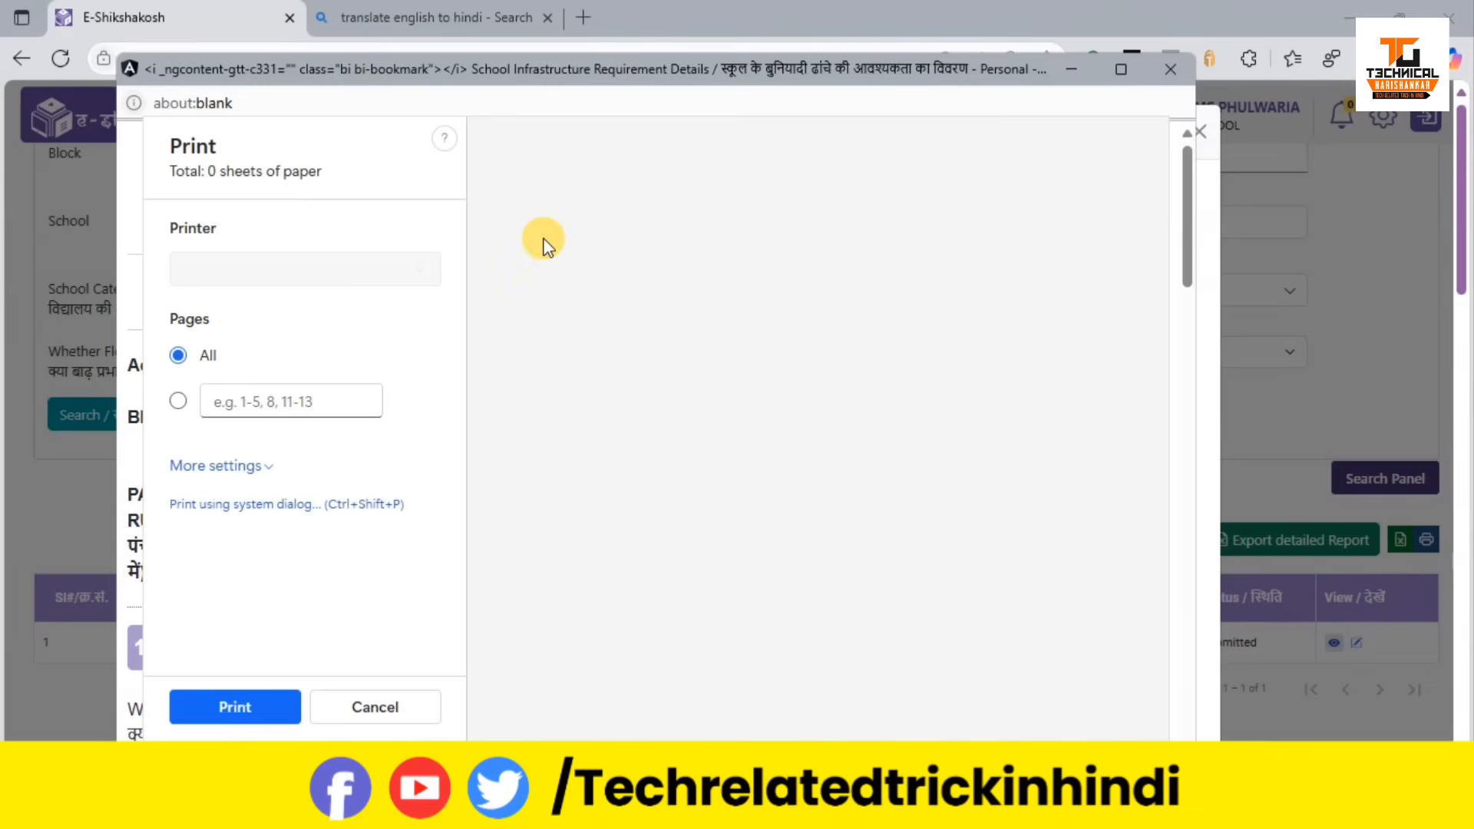
left_click(254, 707)
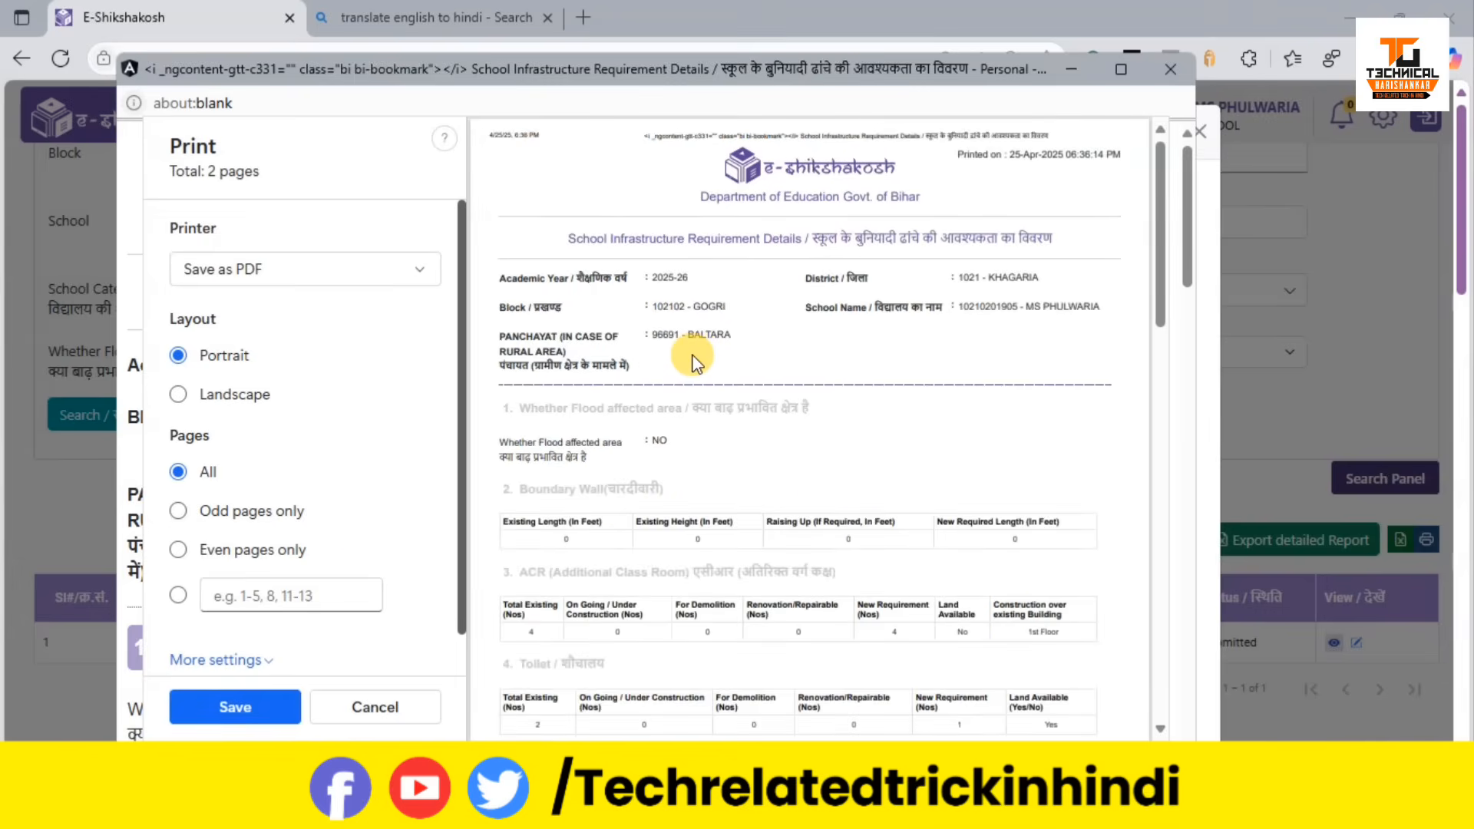
left_click(250, 698)
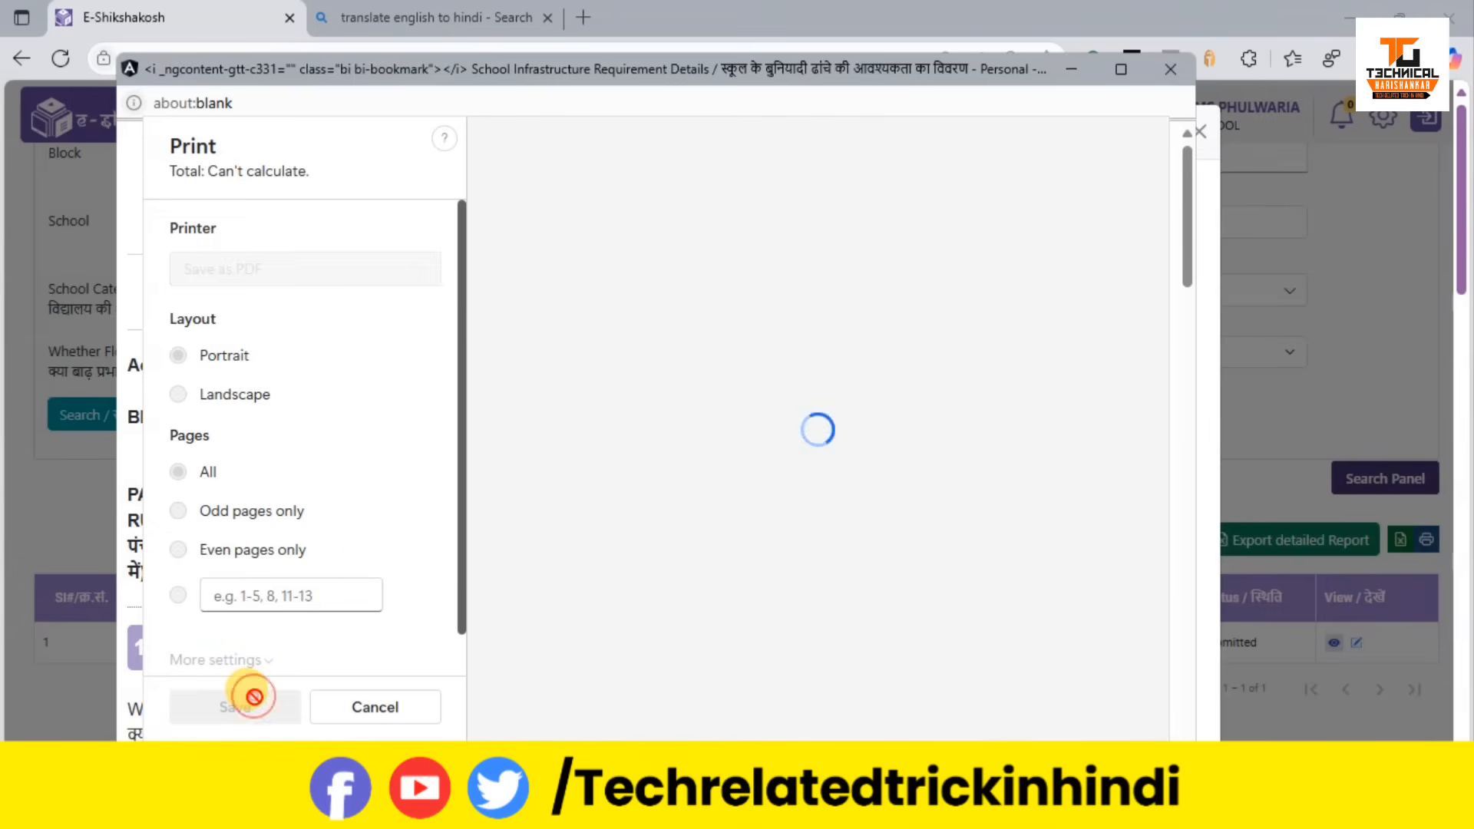